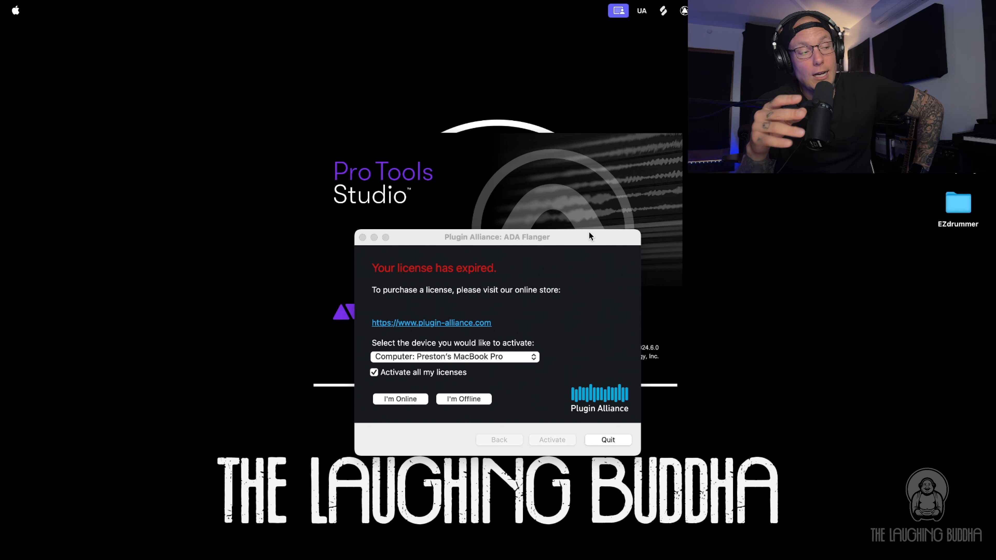
Step: Quit the expired Plugin Alliance ADA Flanger license window so that Pro Tools can finish loading
click(611, 440)
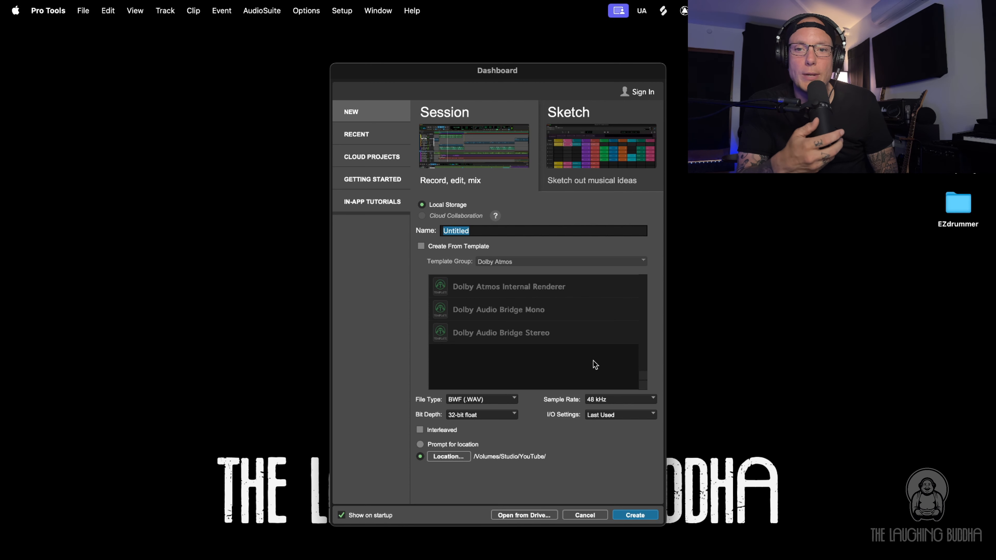
Step: Look through the dashboard's Sketch, Session and Recent pages and return to the new session settings
click(589, 128)
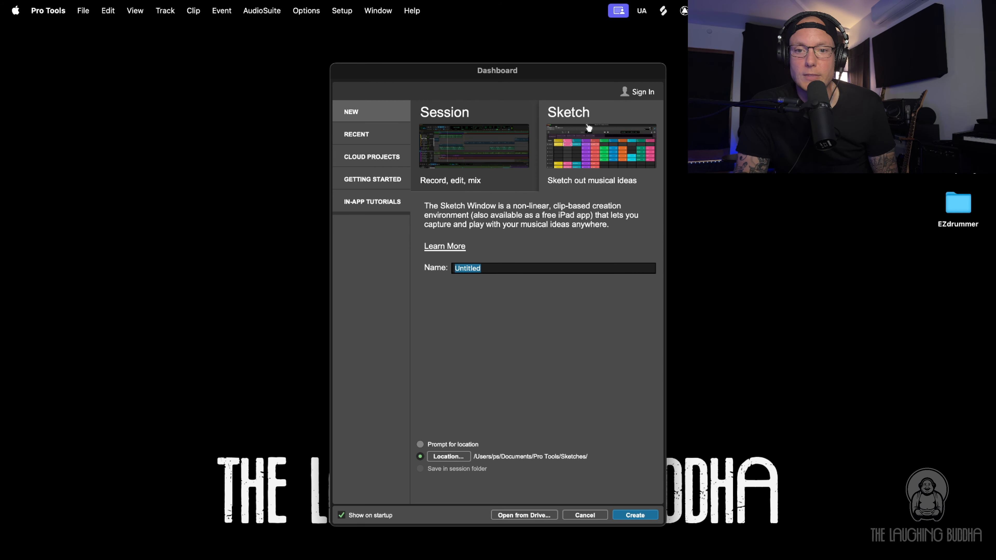
click(496, 142)
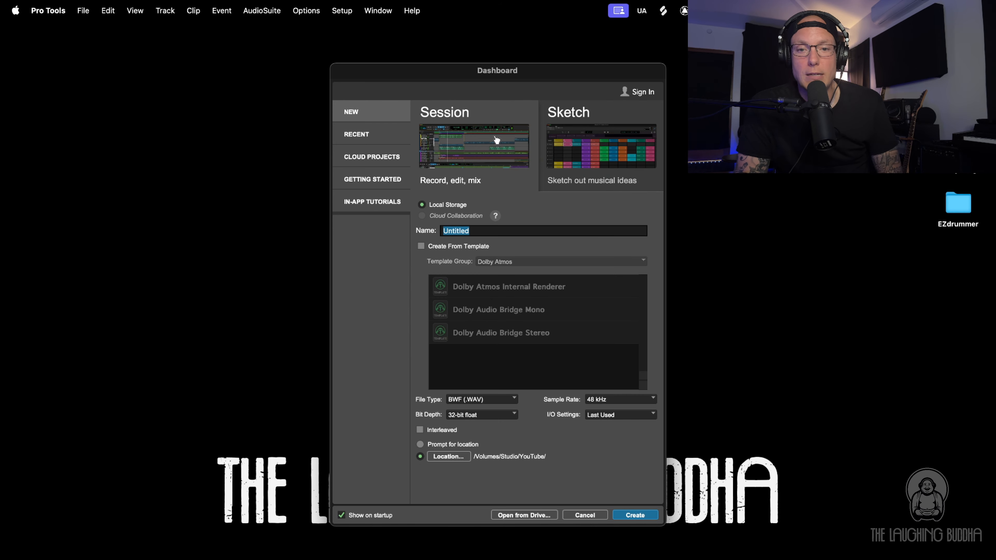
click(366, 138)
click(371, 113)
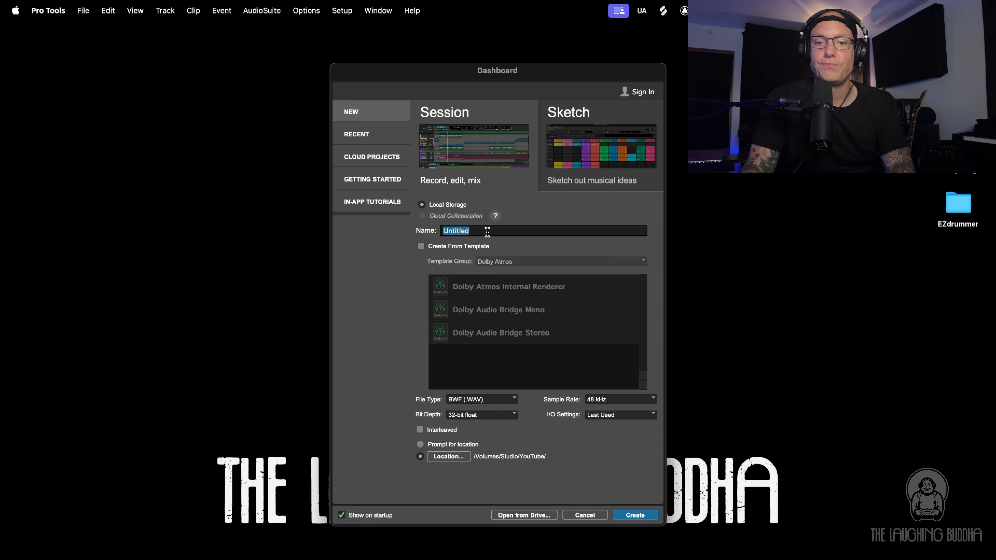
Step: Name the new session "Pro Tools Intro Tutuorial"
key(BackSpace)
text(Pro Too)
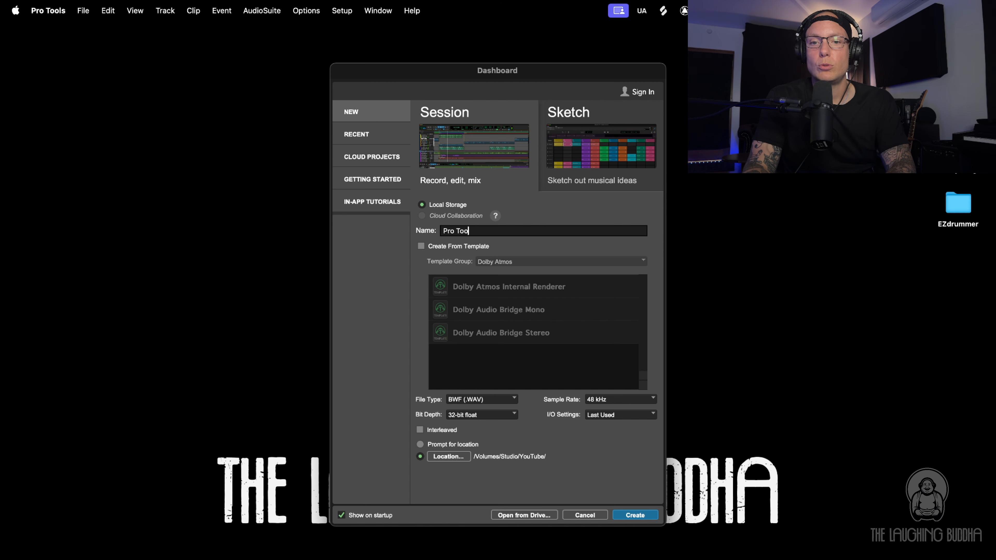
text(ls Tutuorial)
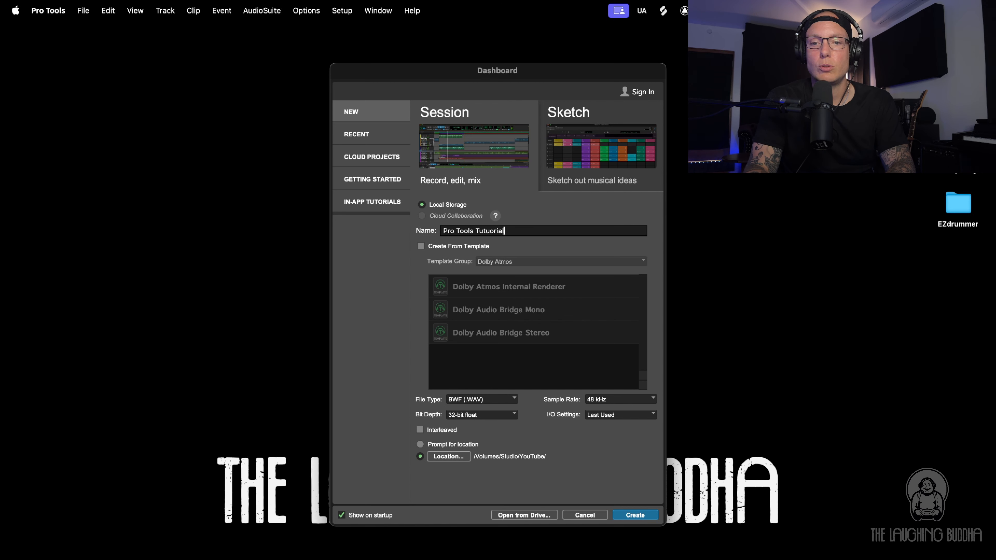
click(475, 231)
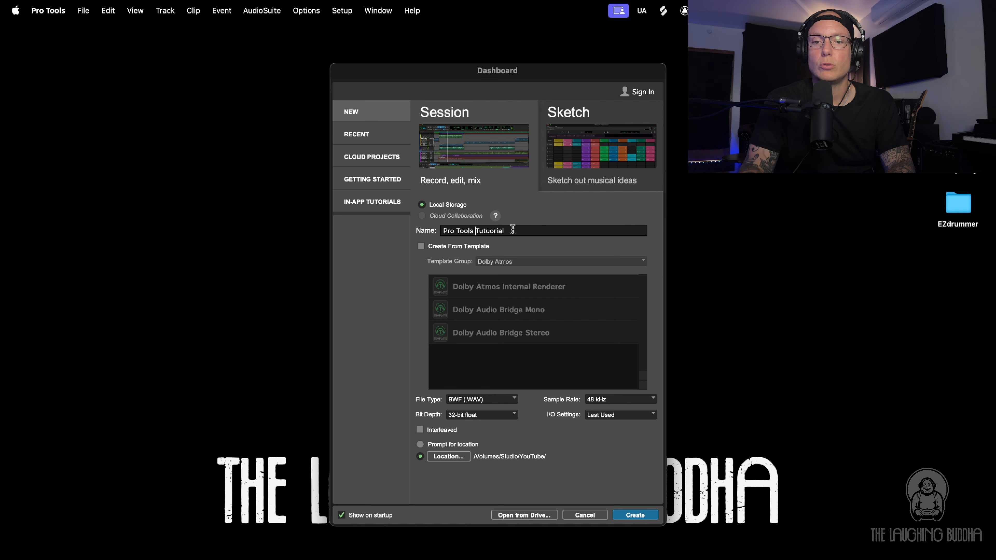
text(Intro)
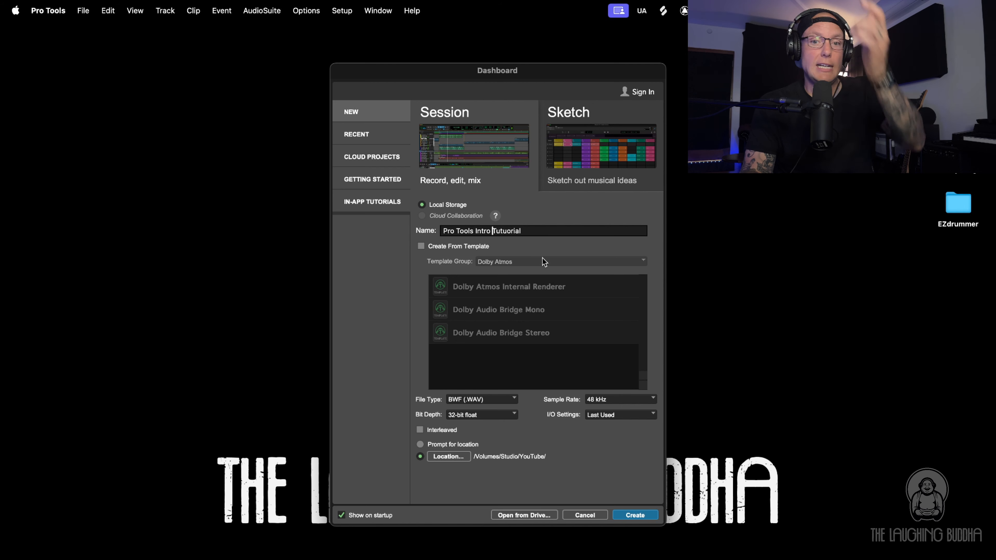
Step: Review the template groups available for a new session and leave Create From Template turned off
click(421, 246)
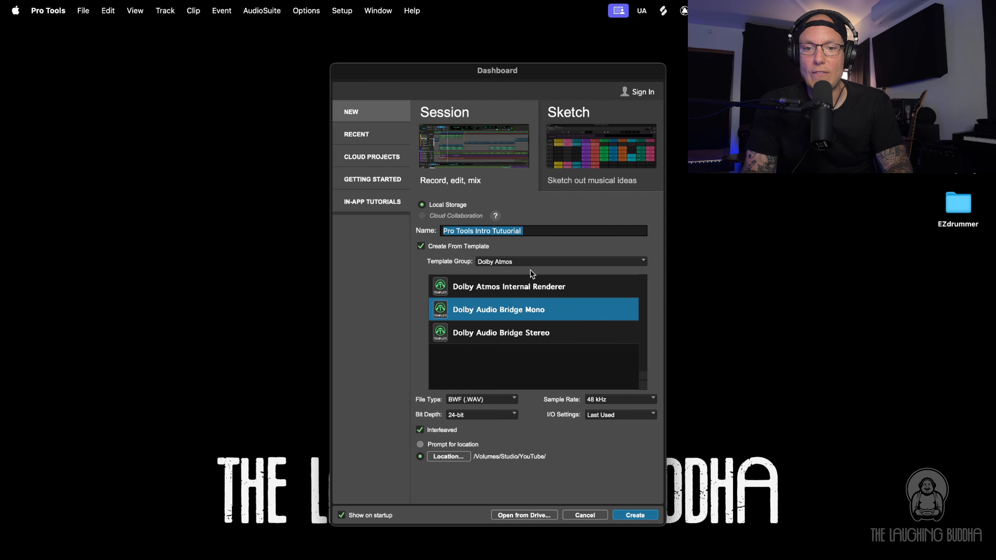
click(537, 262)
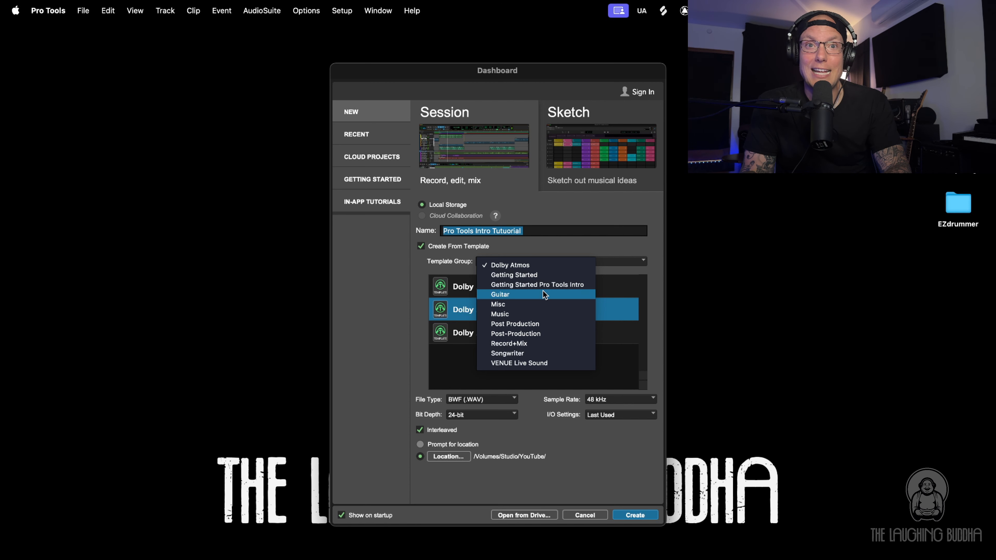
click(542, 254)
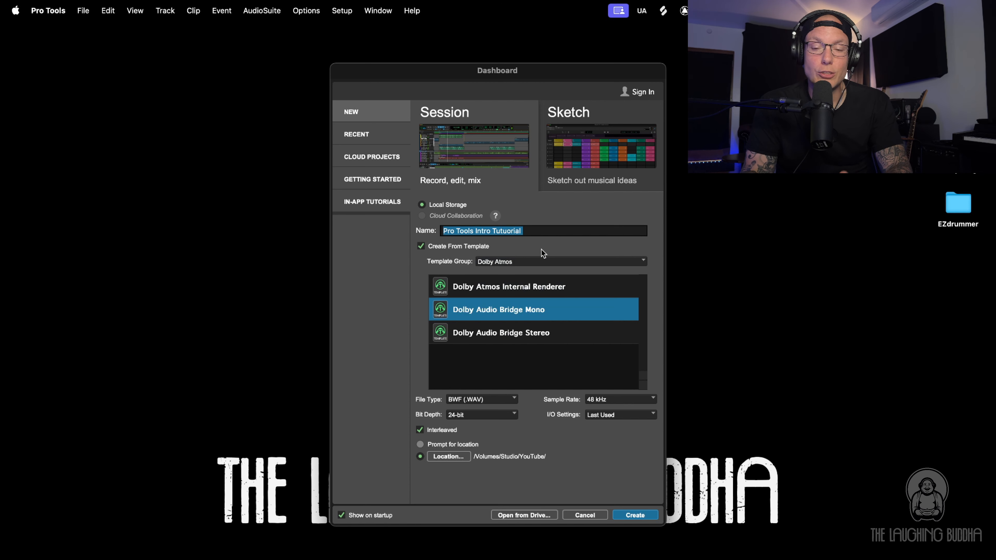
click(421, 247)
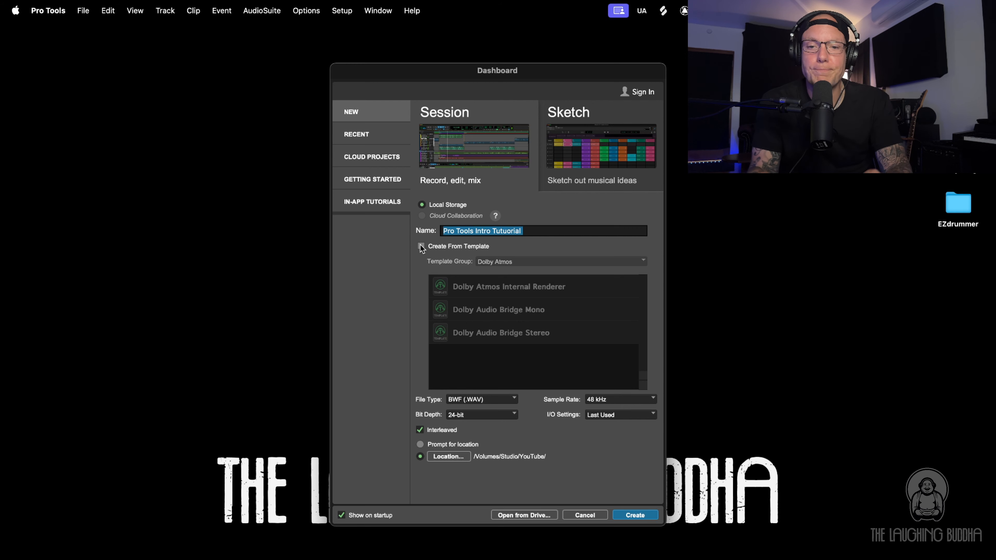
click(421, 246)
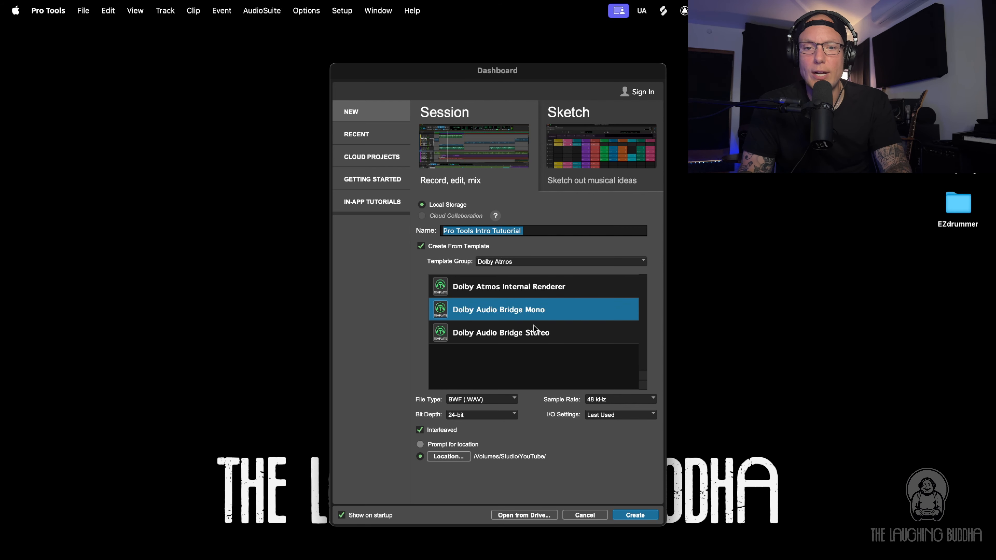
click(506, 265)
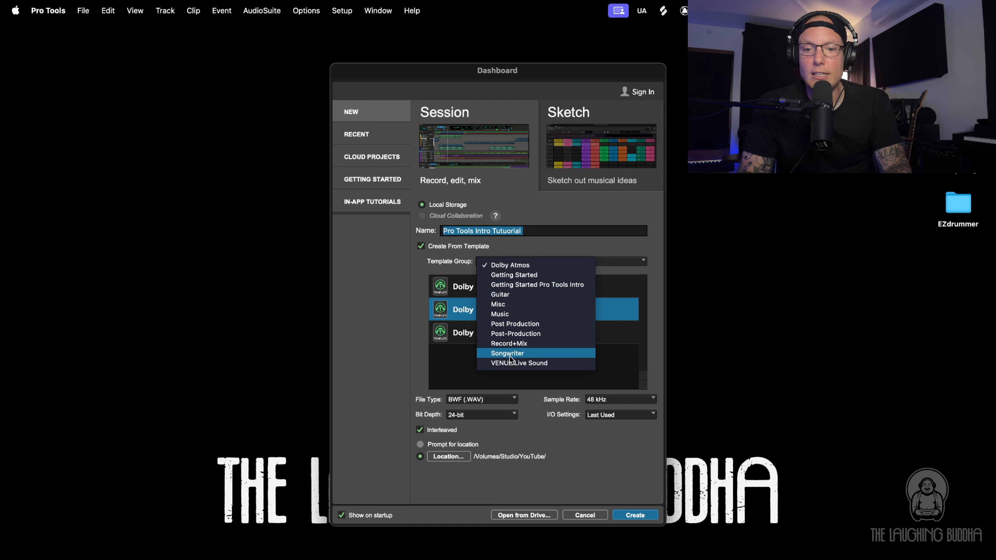
click(489, 237)
click(421, 246)
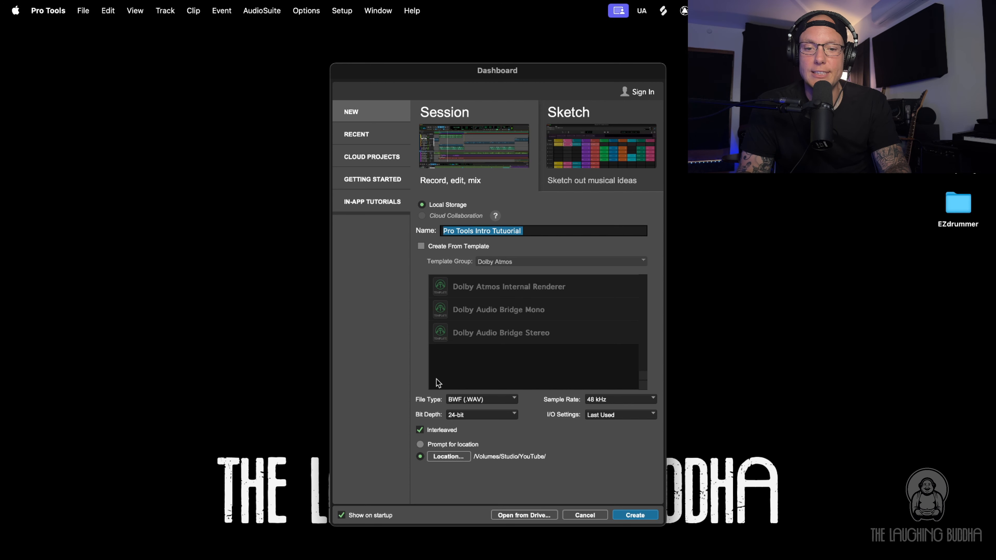
Step: Review the file type and sample rate options for the new session, keeping BWF (.WAV) and 48 kHz
click(464, 400)
click(468, 392)
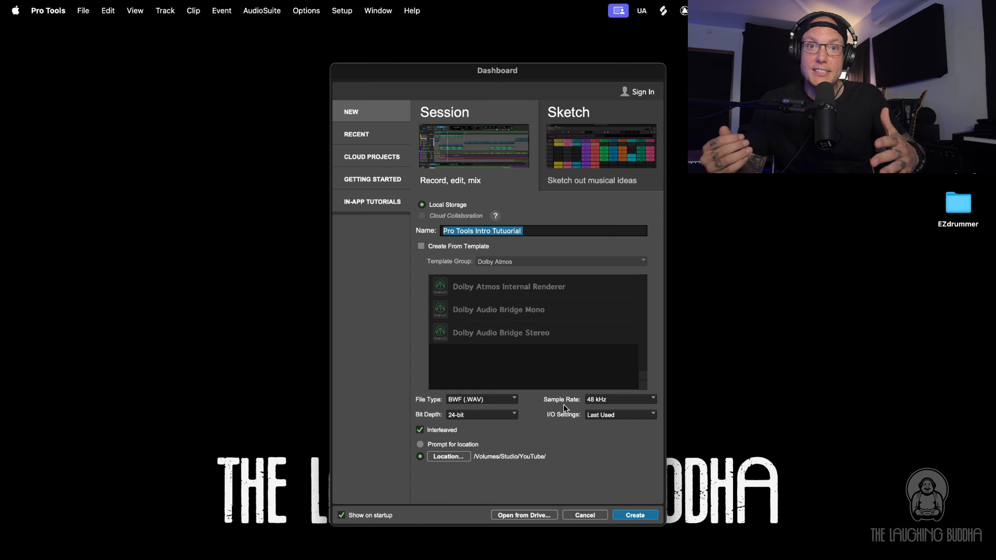
click(600, 399)
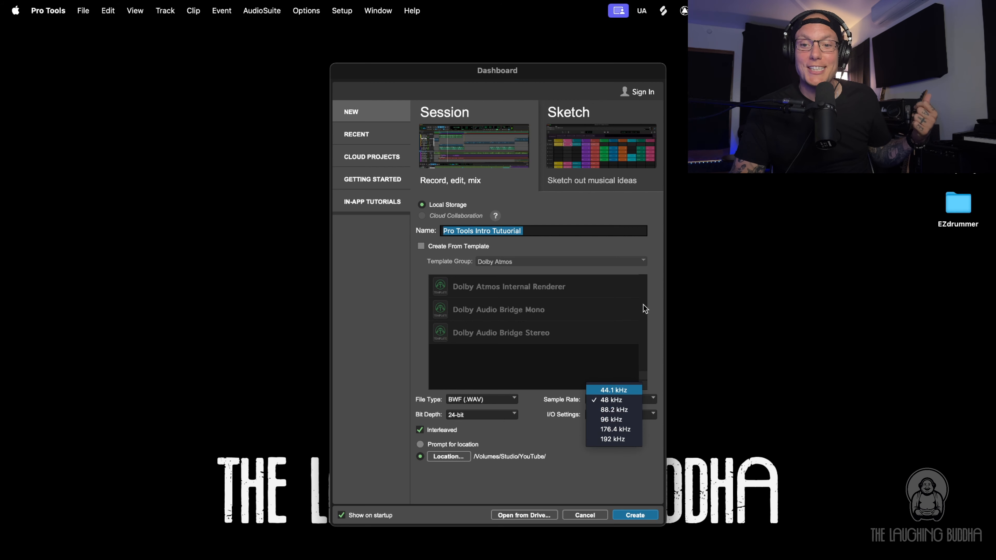
click(652, 300)
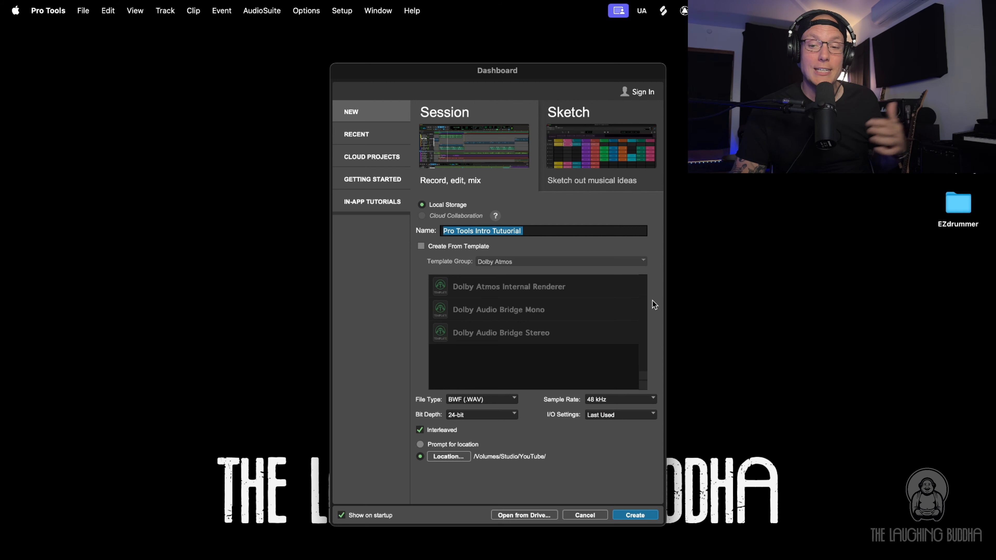
click(613, 399)
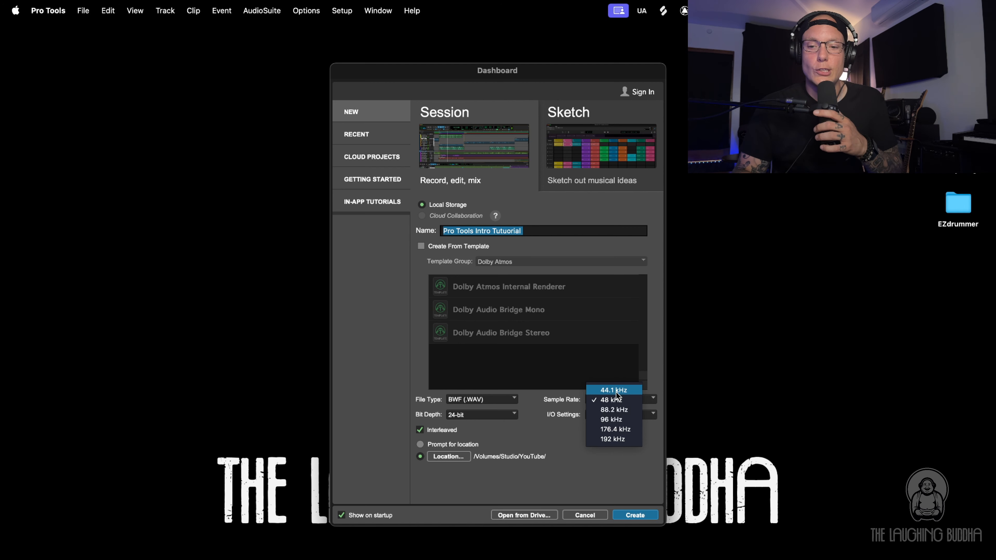
click(611, 400)
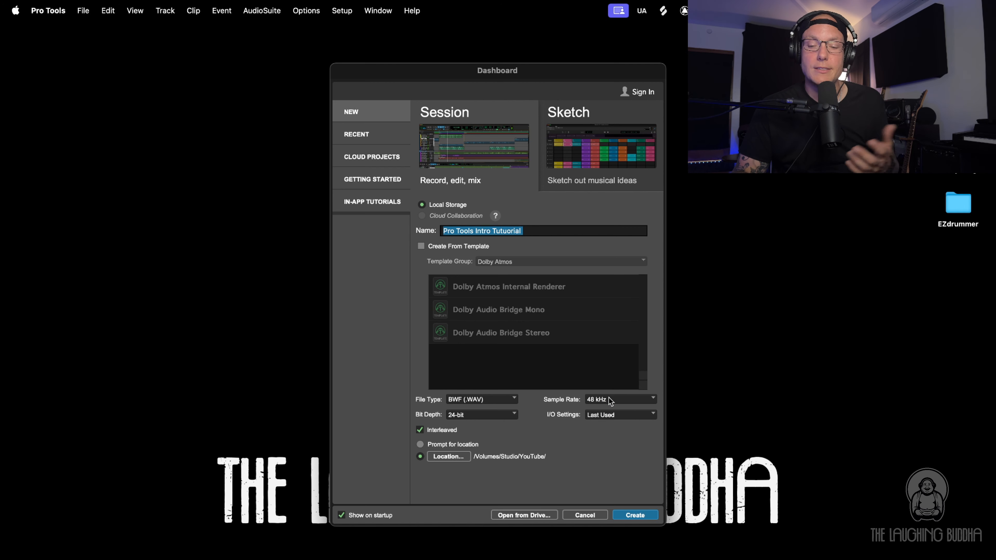
click(611, 400)
click(657, 348)
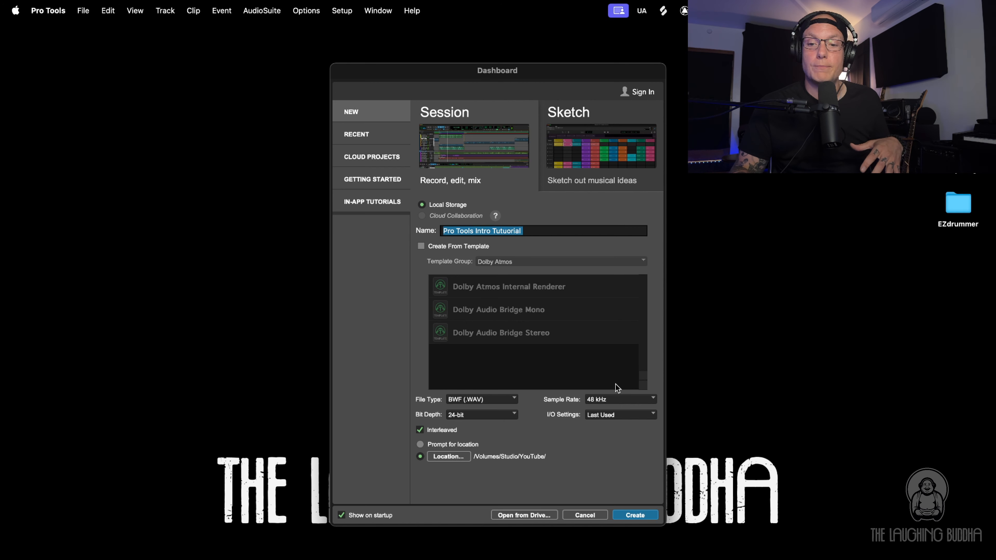
click(608, 399)
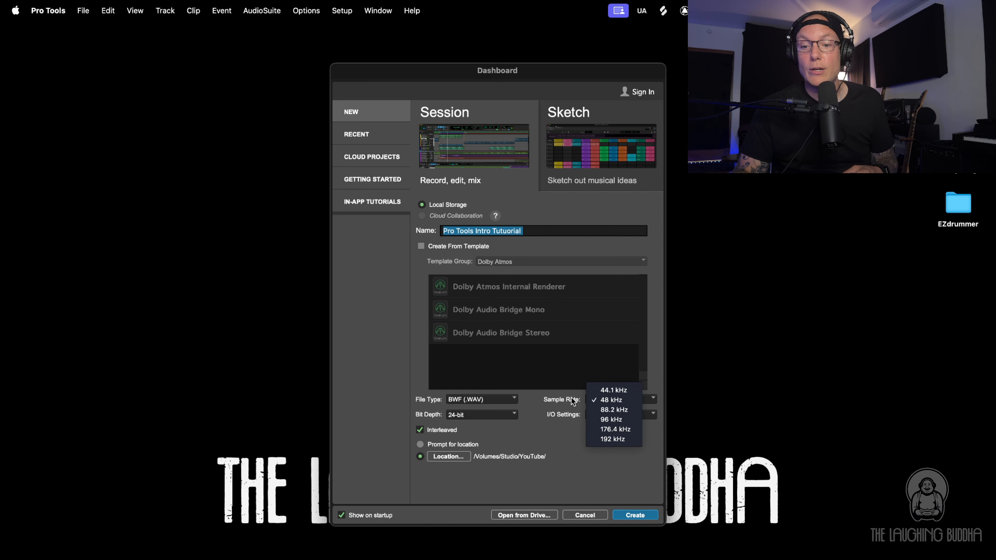
click(538, 408)
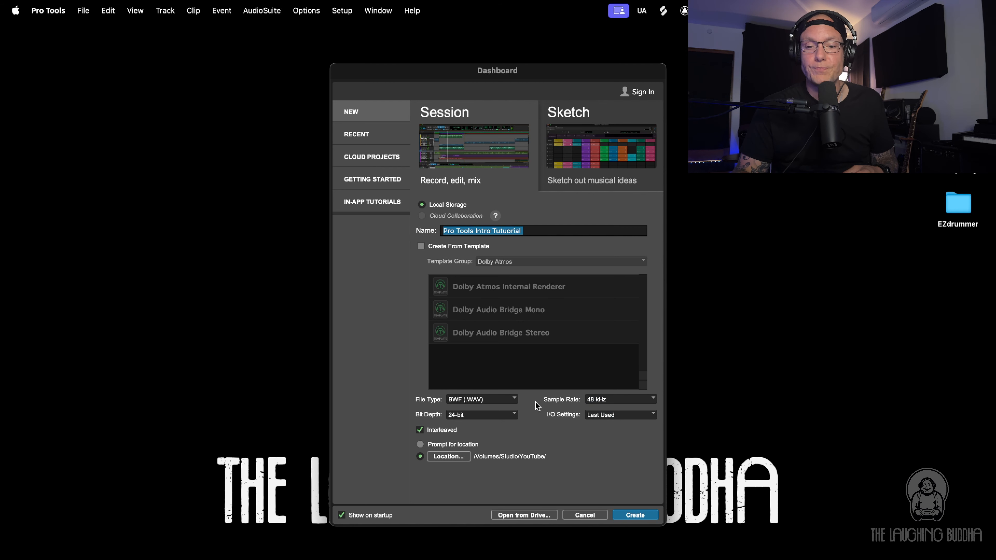
click(602, 401)
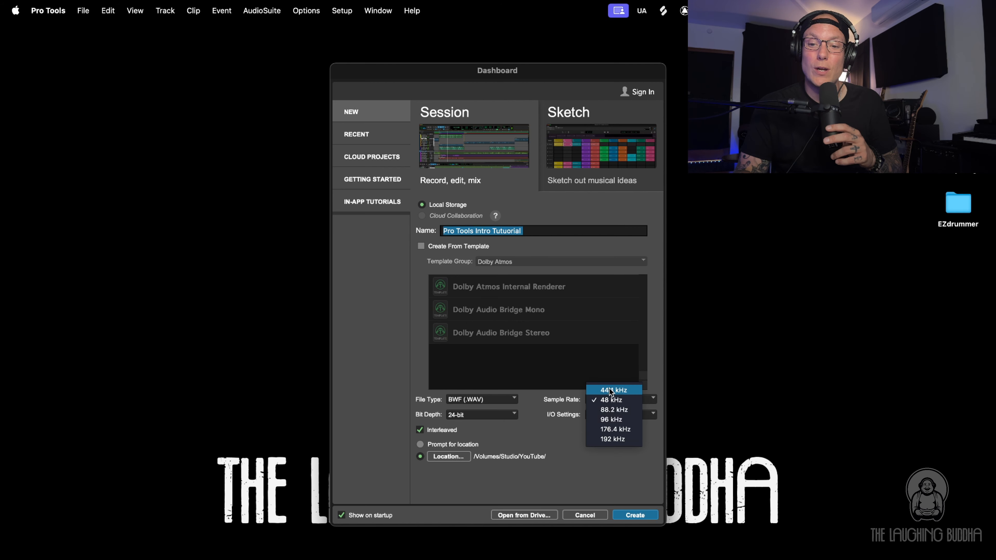
click(542, 405)
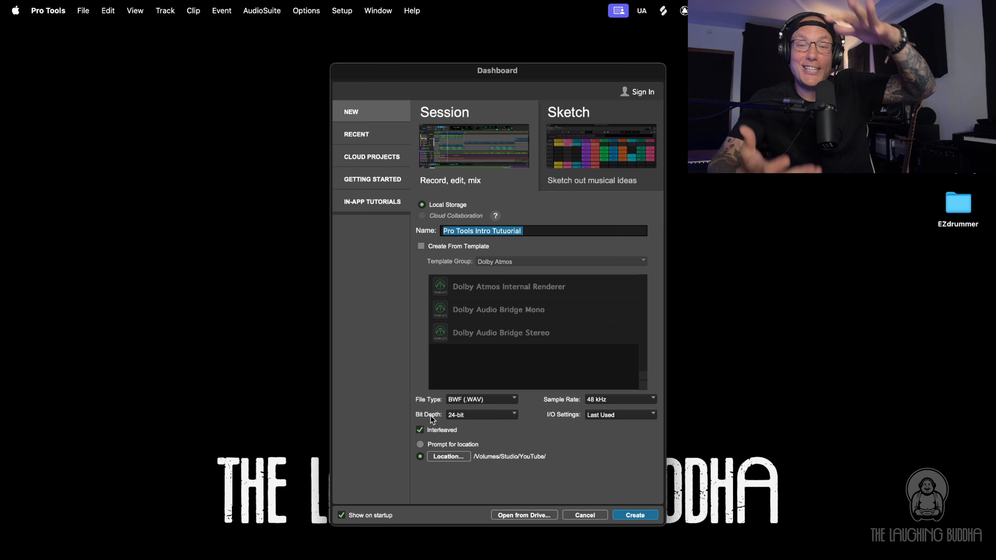
Step: Compare the session's bit depth options, switching to 16-bit and back to 24-bit
click(471, 415)
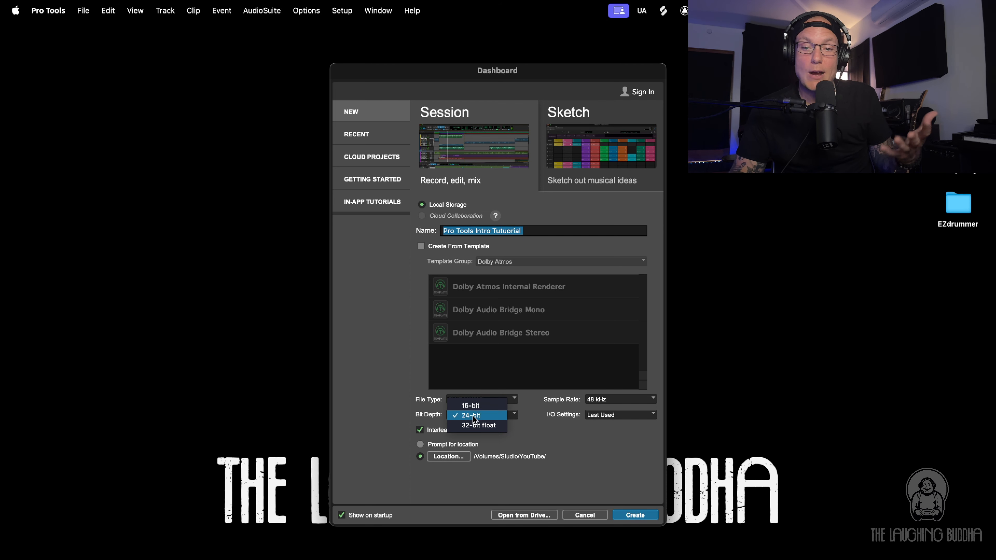
click(483, 419)
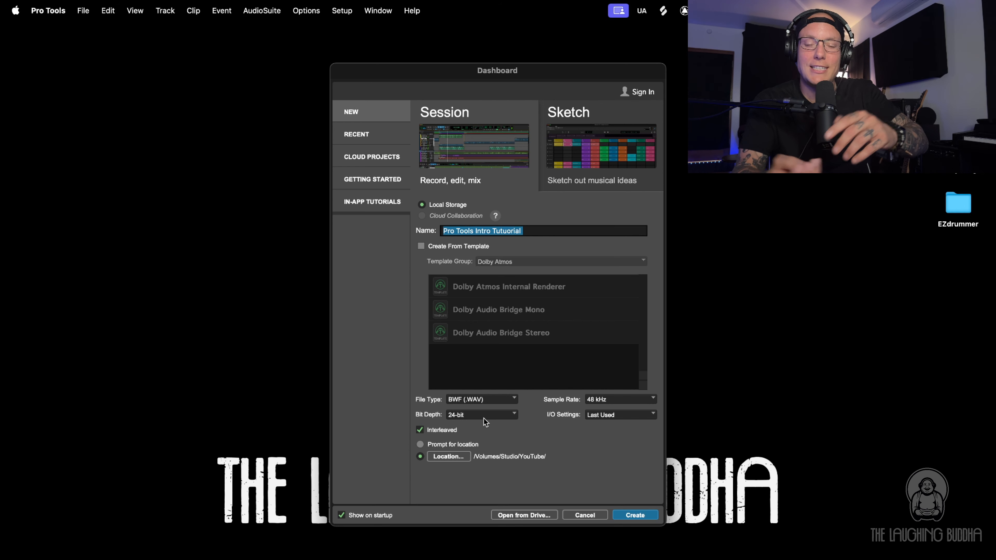
click(468, 414)
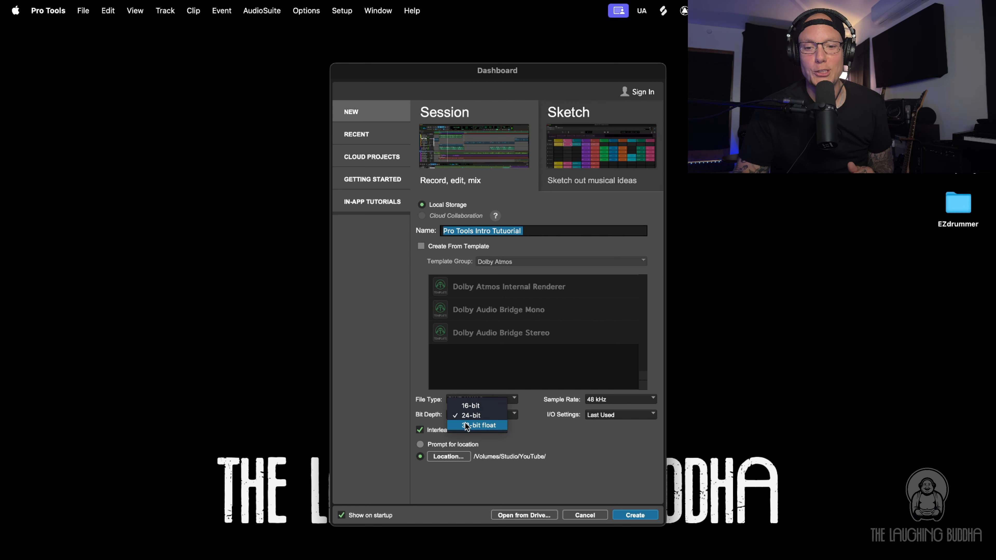
click(477, 425)
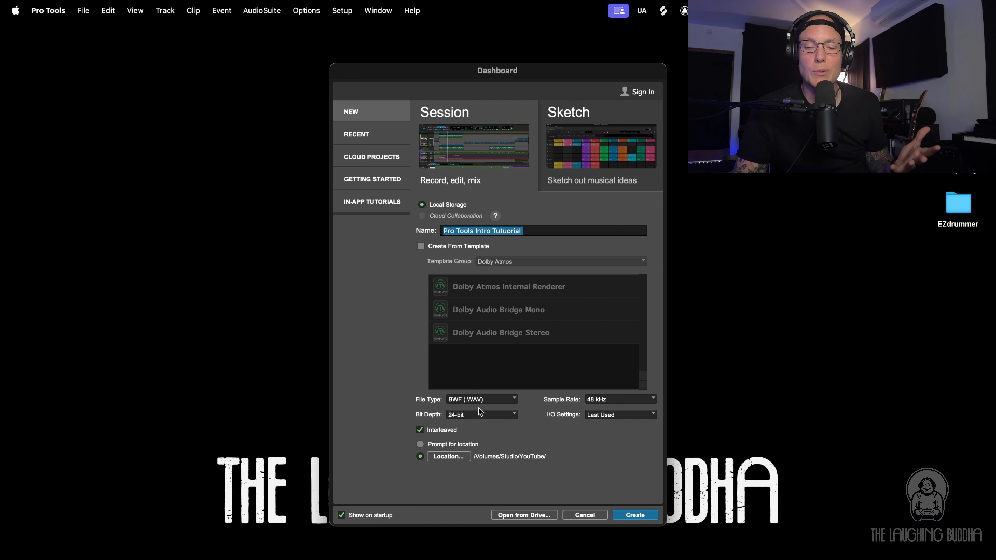
click(471, 414)
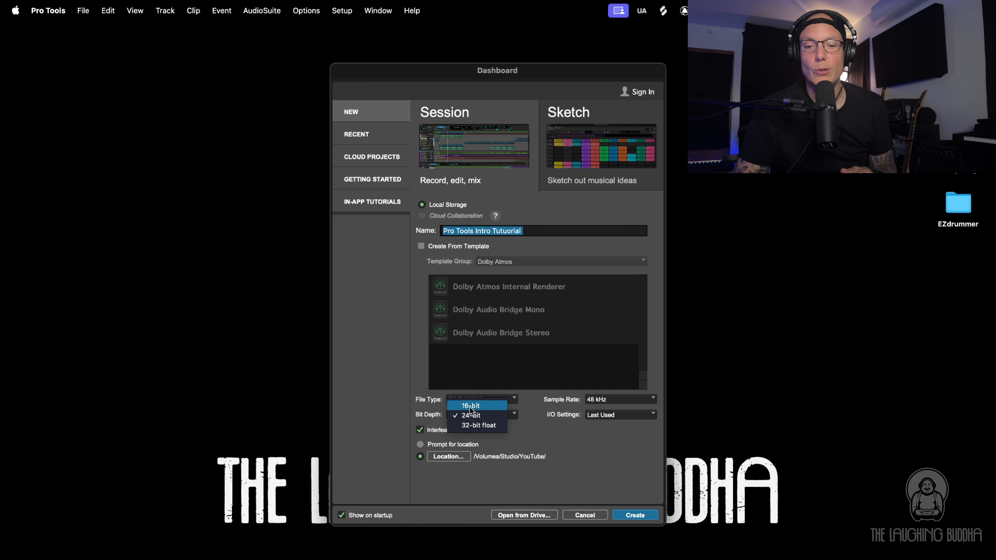
click(470, 407)
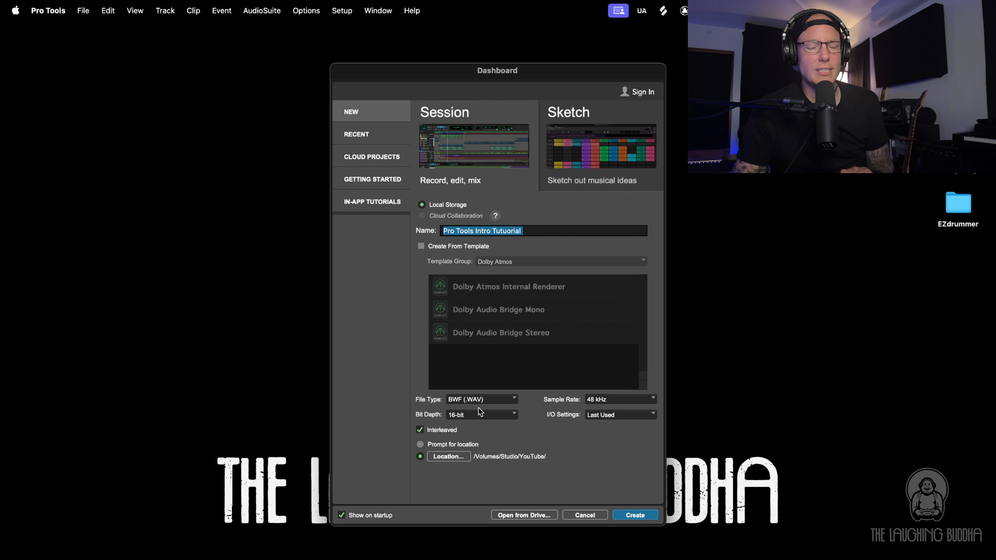
click(482, 413)
click(476, 427)
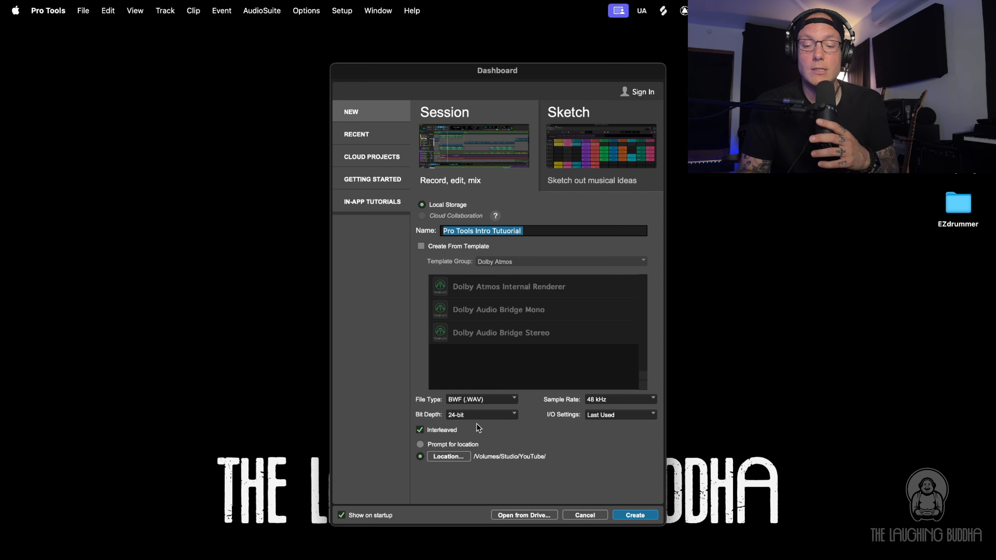
Step: Set the new session's bit depth to 32-bit float
click(485, 415)
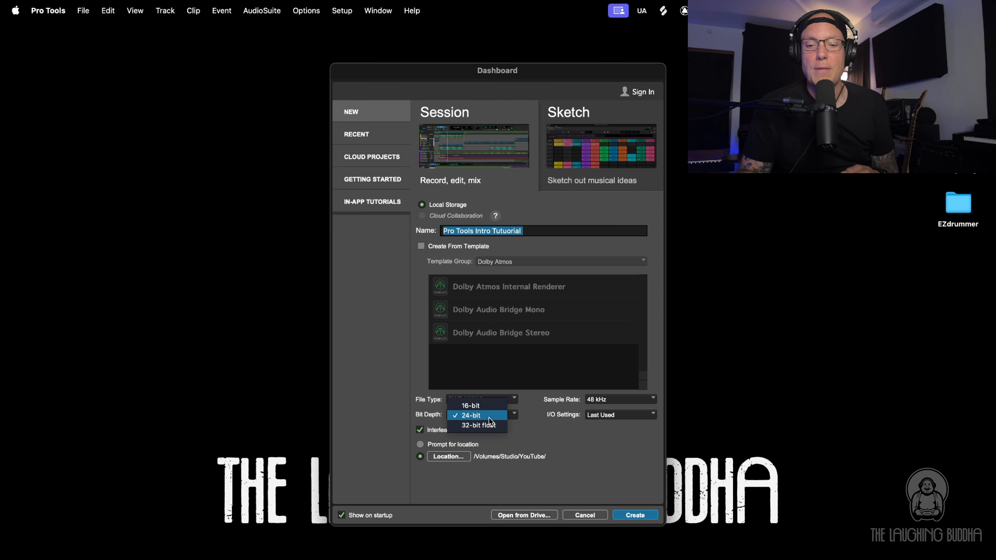
click(485, 427)
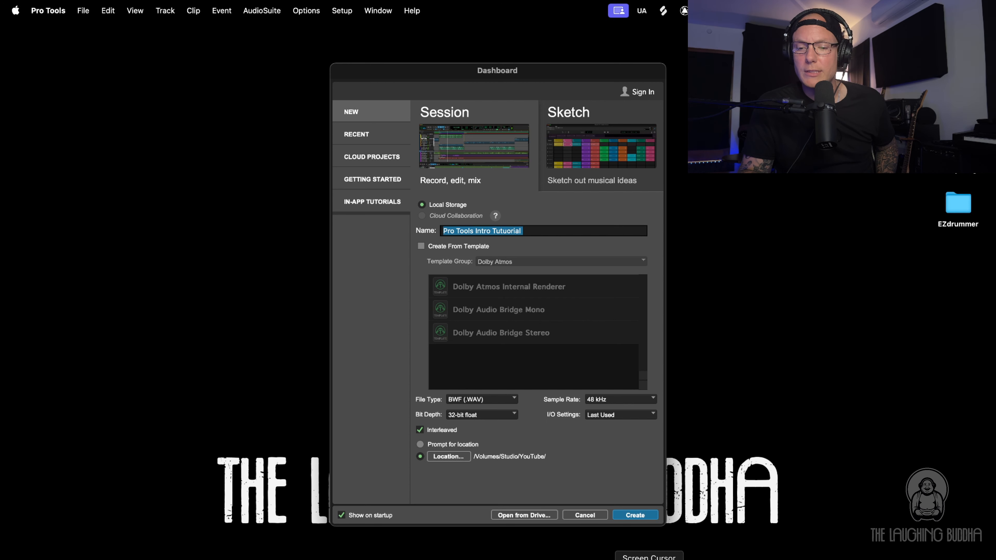
click(649, 559)
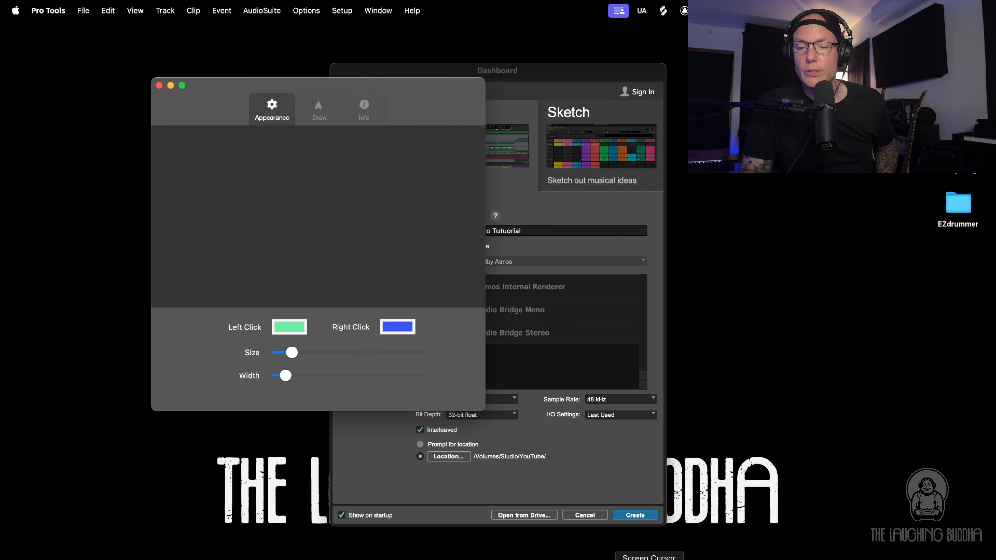
click(160, 86)
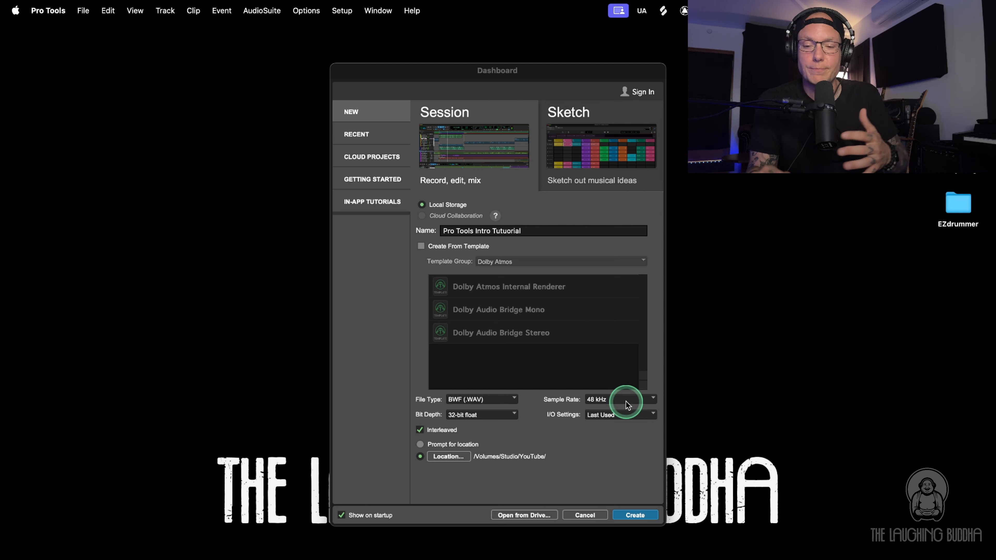
Step: Set the new session's I/O settings to Stereo Mix and turn off Interleaved
click(607, 416)
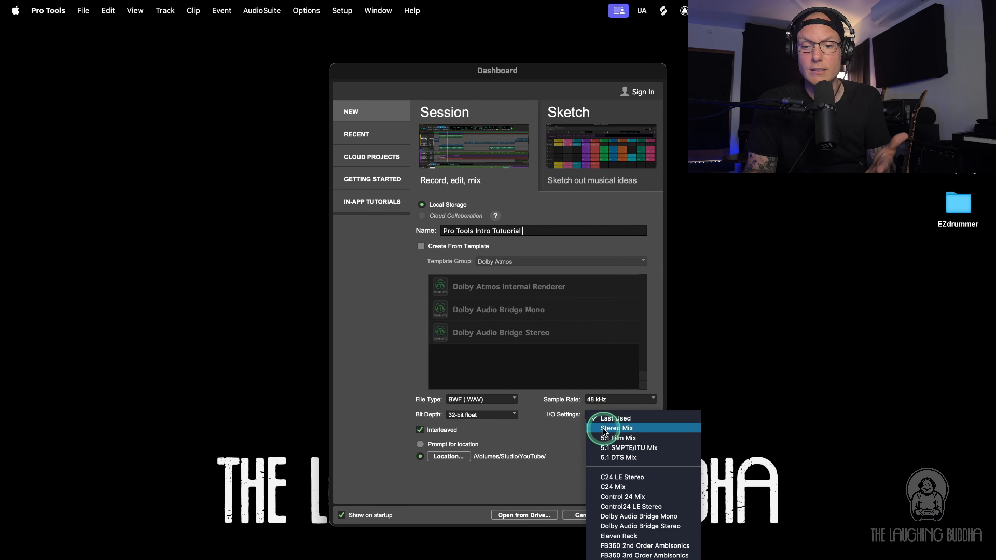
click(614, 429)
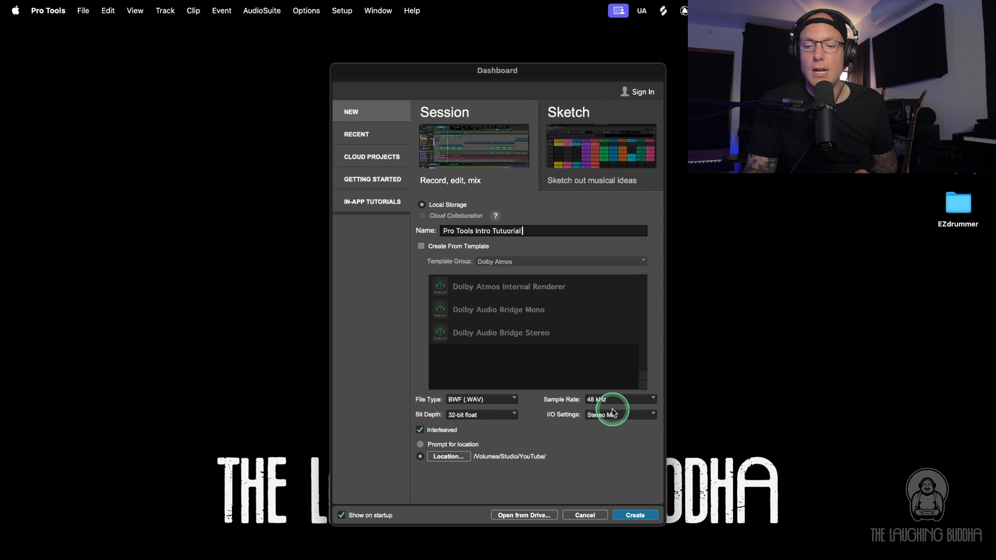
click(611, 421)
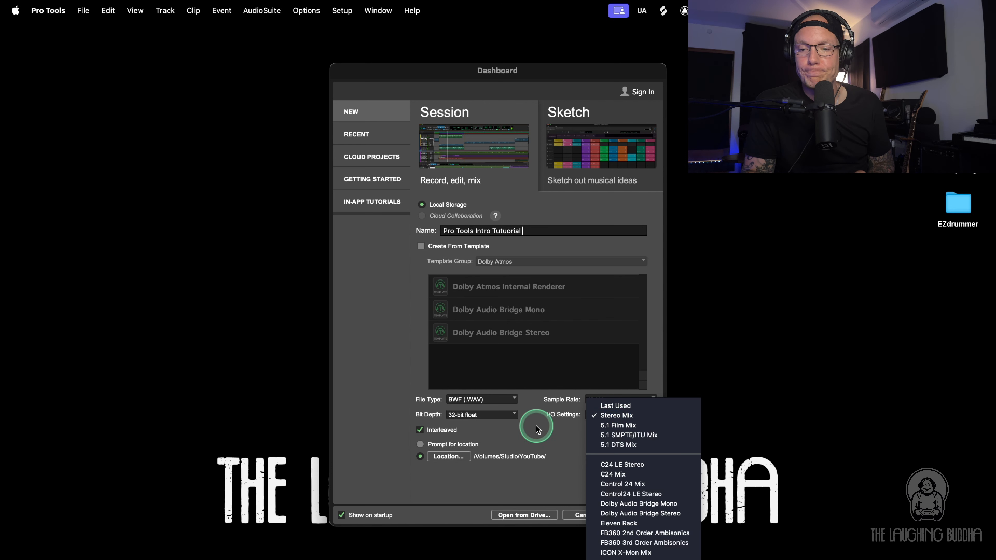
click(620, 420)
click(420, 430)
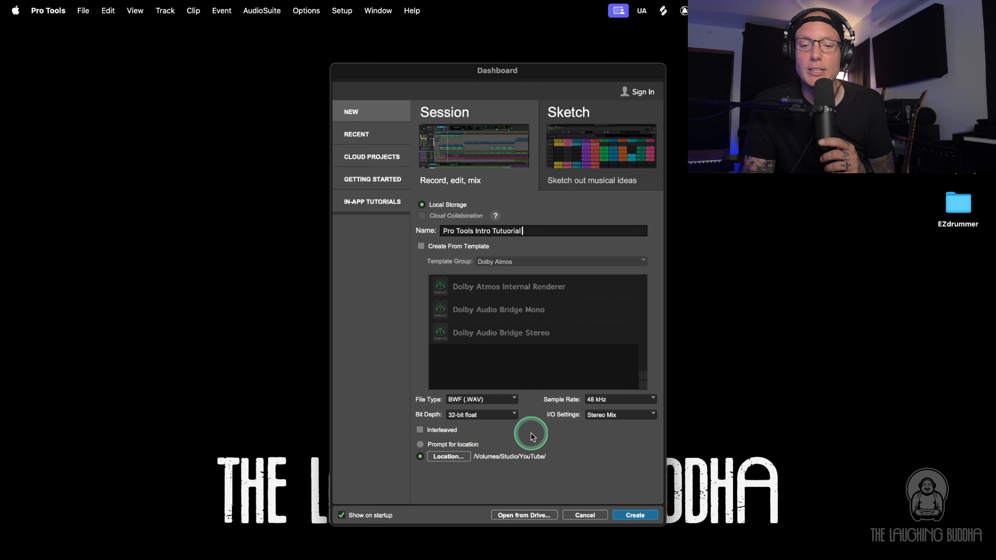
Step: Create the session in the fixed location /Volumes/Studio/YouTube/ and enlarge its Edit window to fill the screen
click(421, 445)
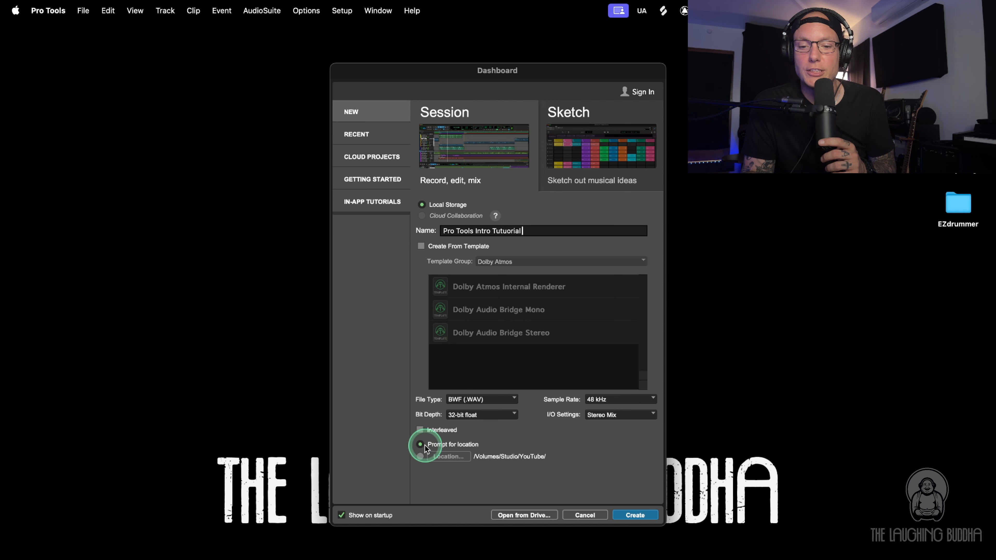
click(420, 457)
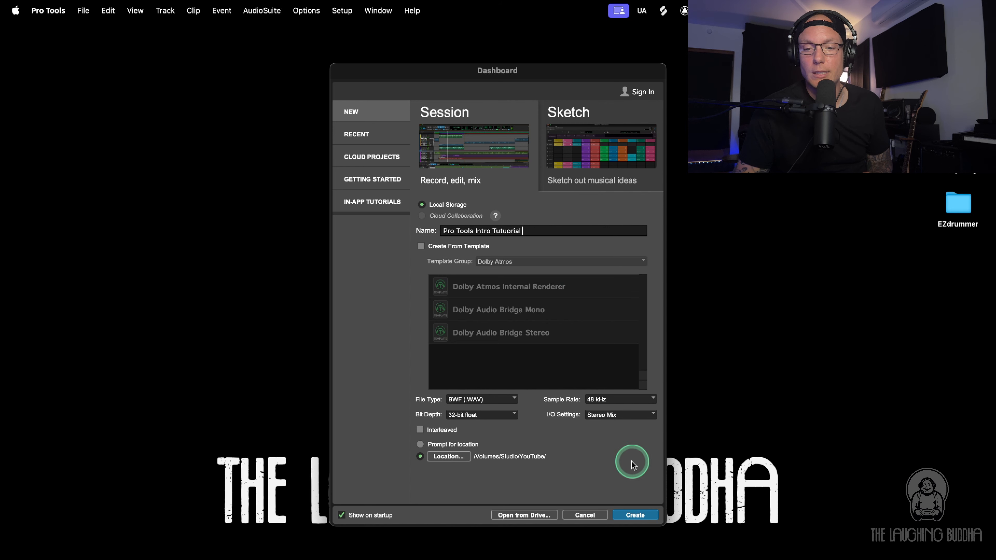
click(635, 516)
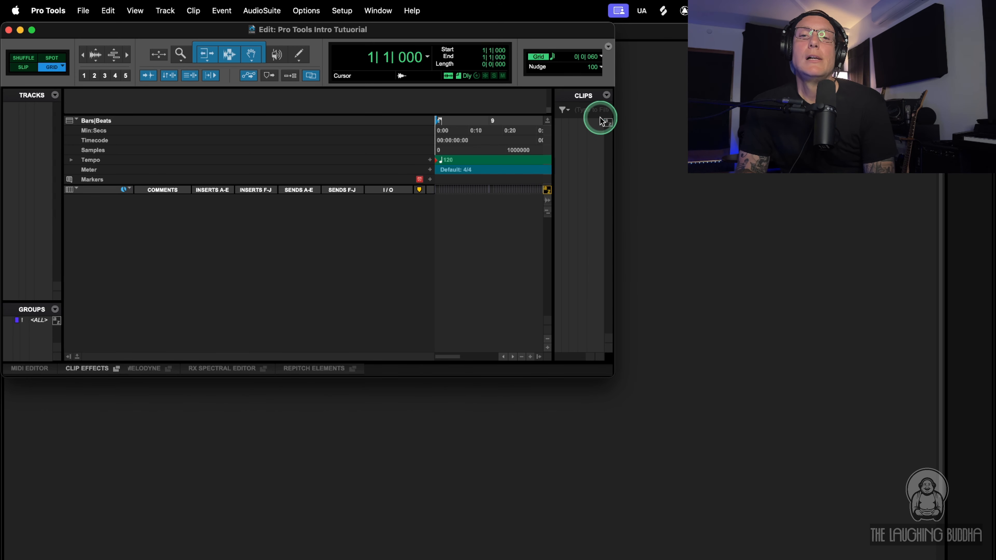
double_click(509, 34)
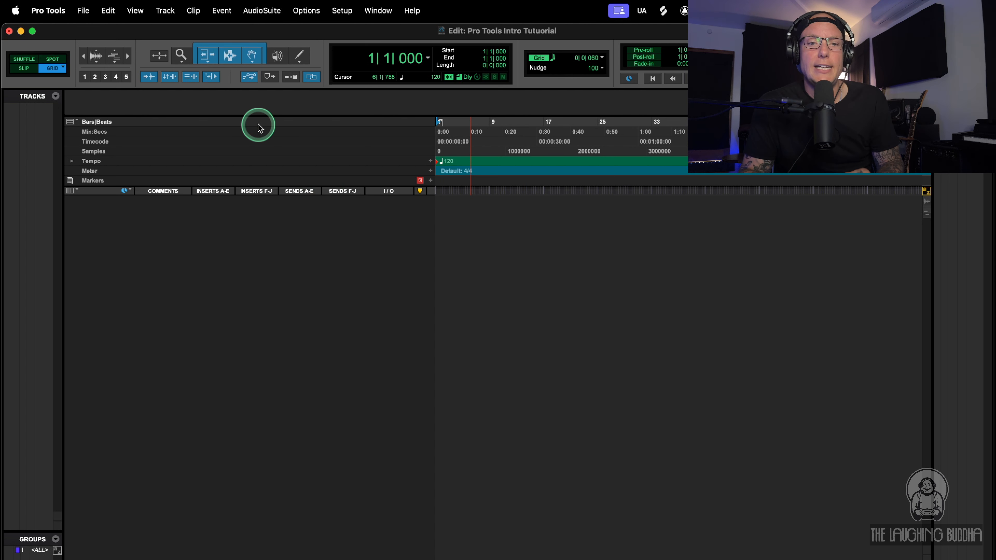
click(168, 14)
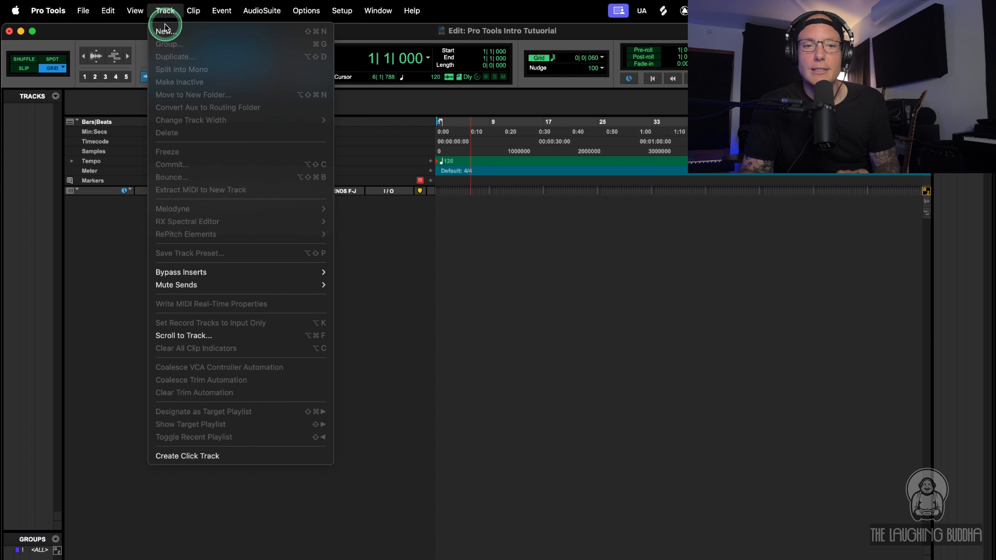
click(163, 31)
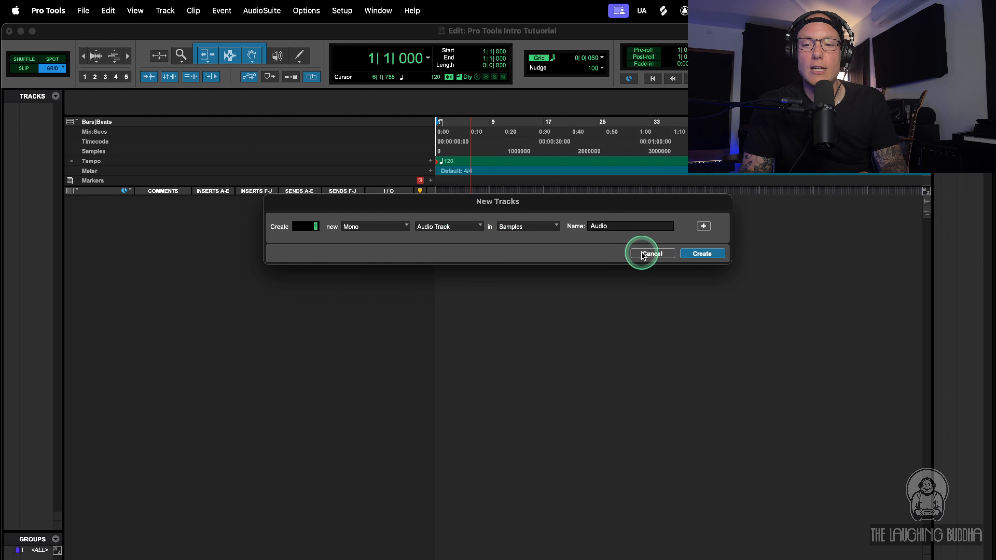
click(652, 254)
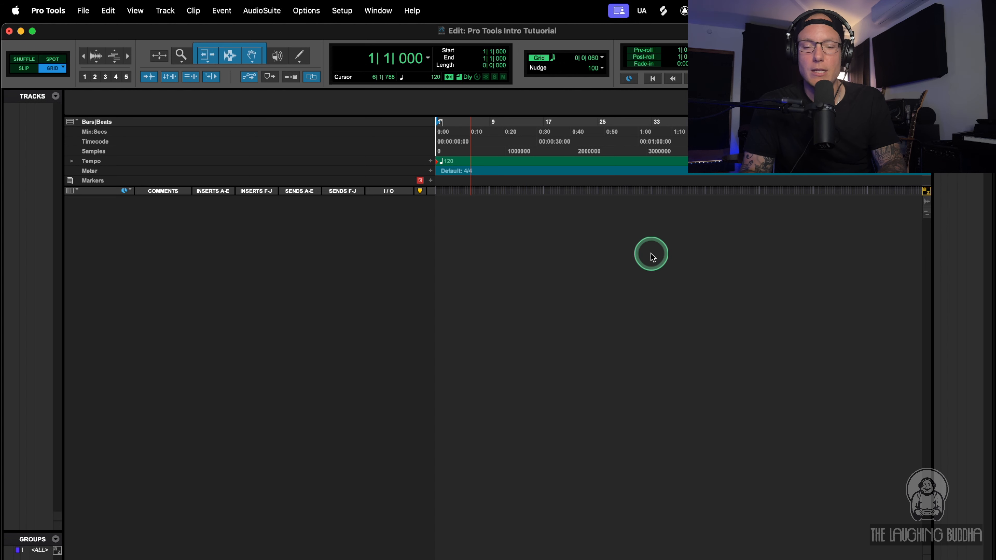
Step: Create one new stereo audio track in Samples, named "Beat"
key(super+shift+n)
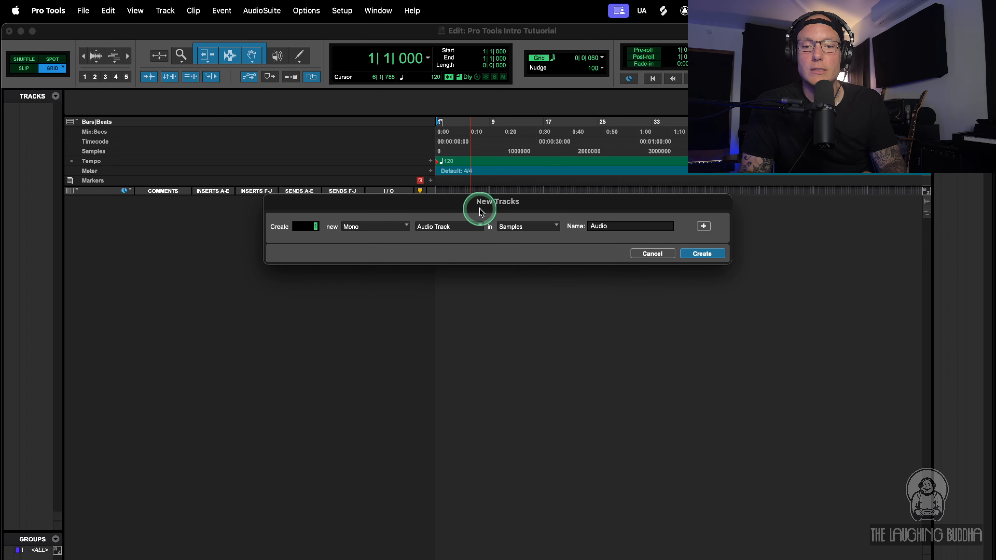
drag(479, 209, 455, 248)
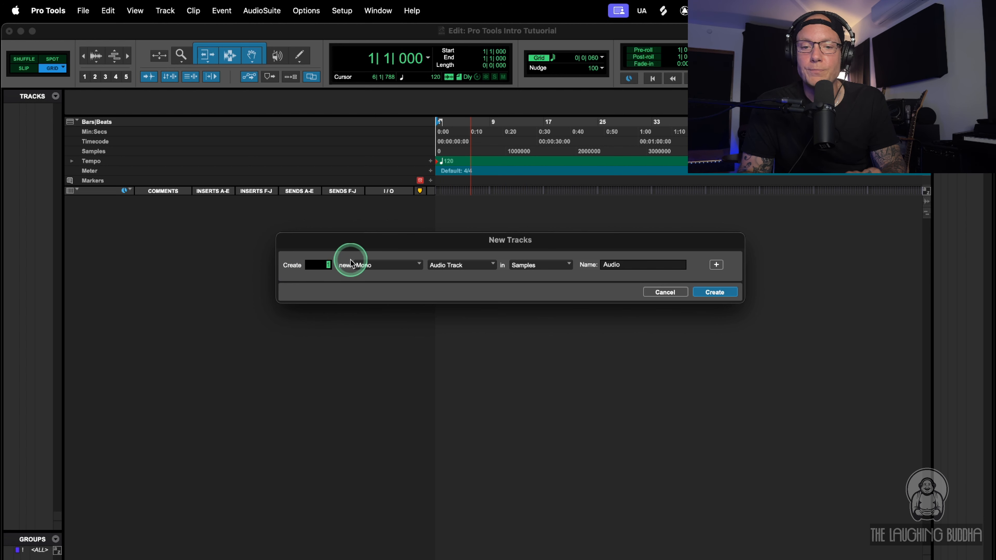
click(367, 270)
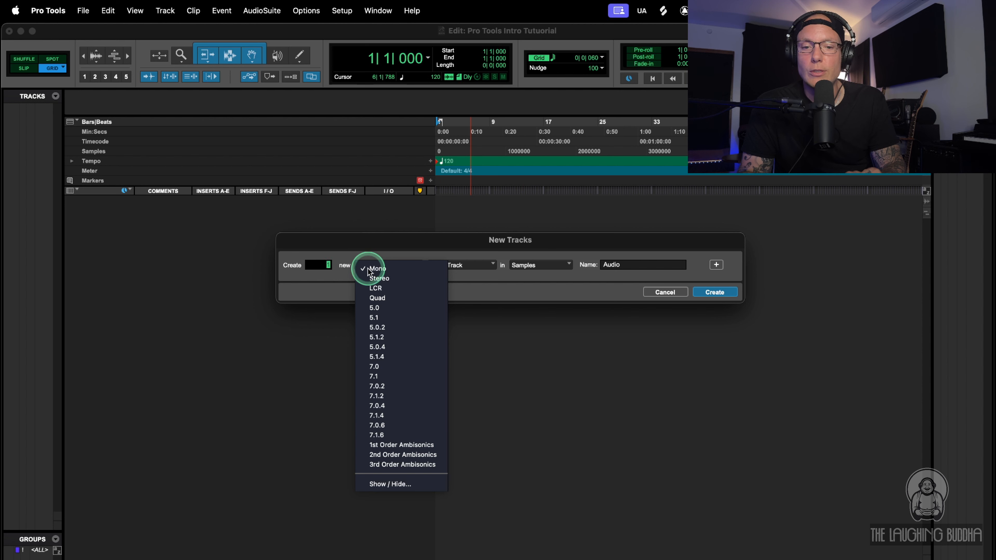
click(369, 275)
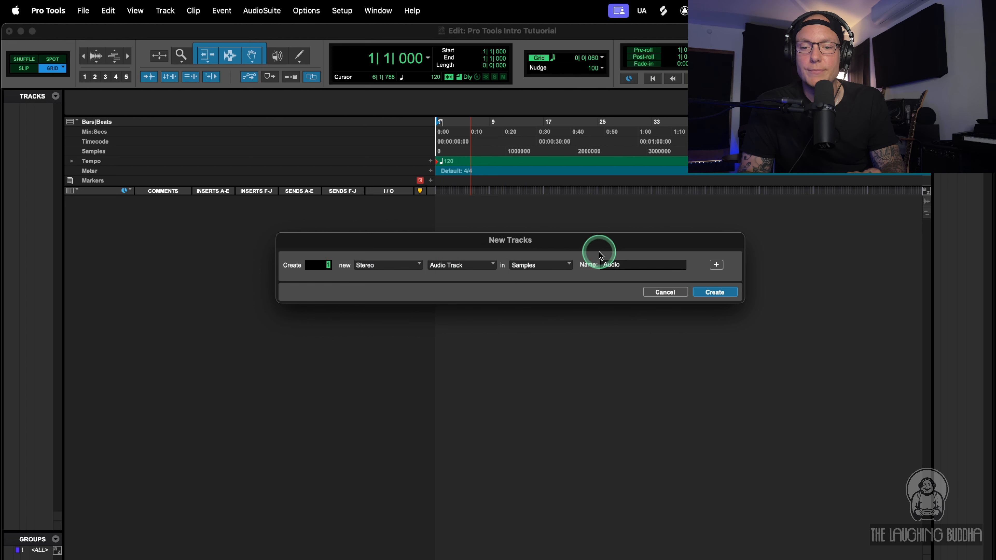
click(558, 266)
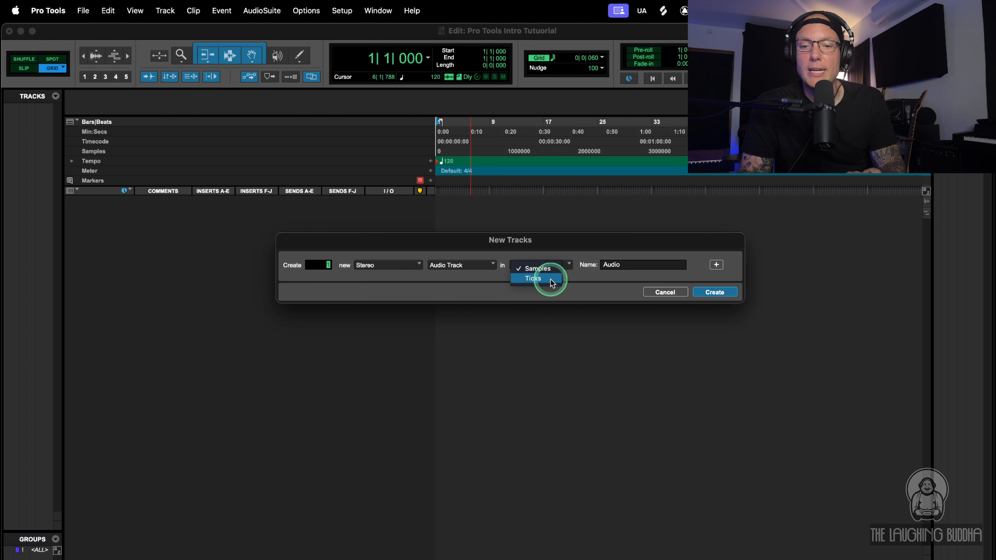
click(549, 268)
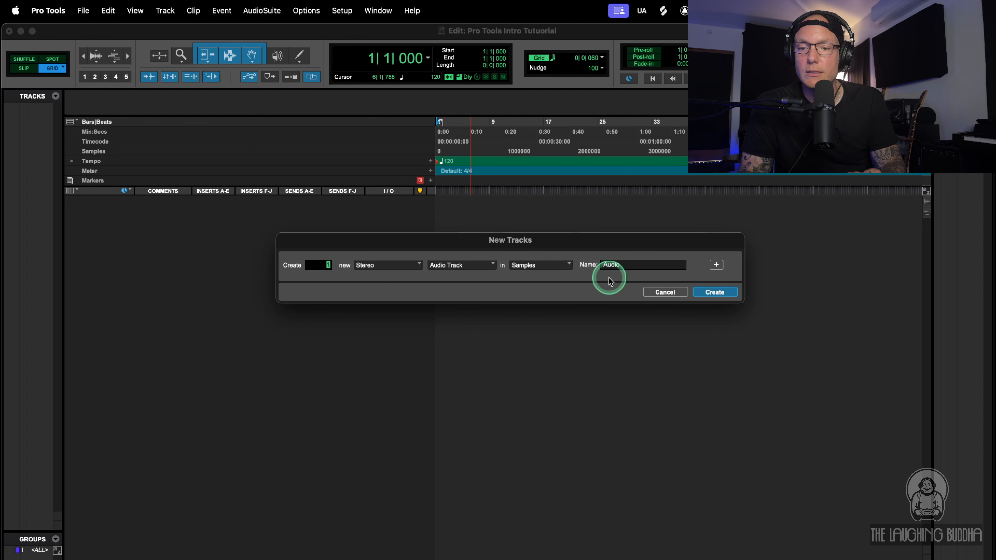
double_click(620, 264)
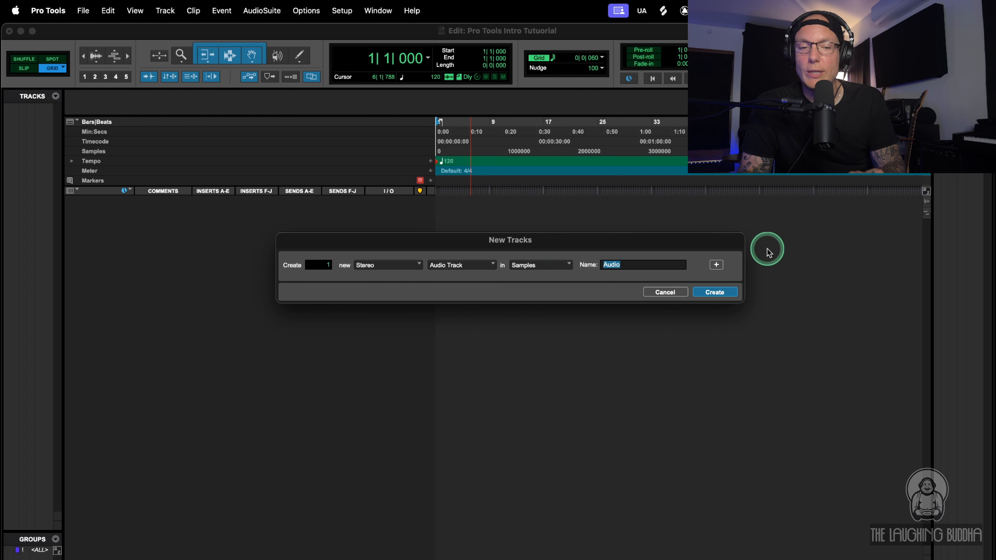
text(Beat)
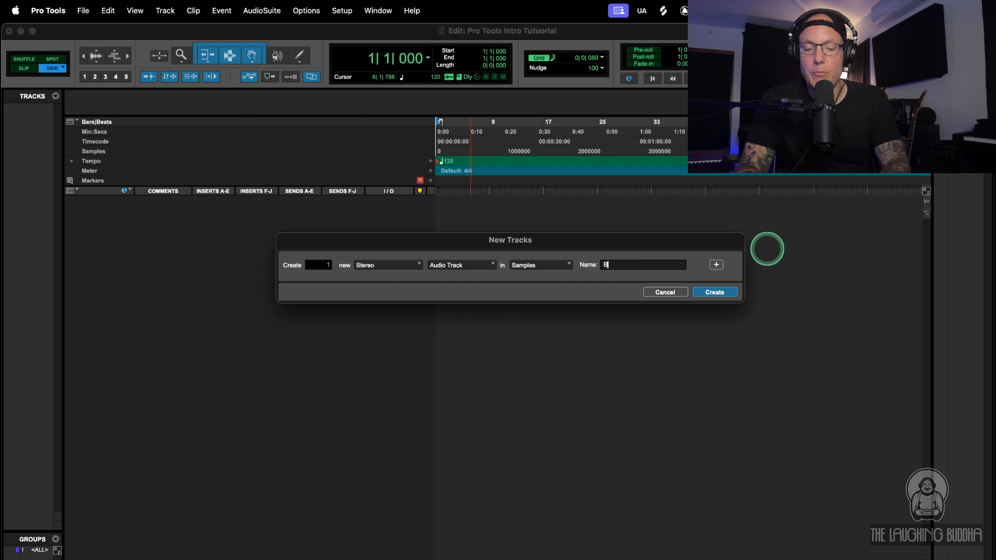
click(714, 293)
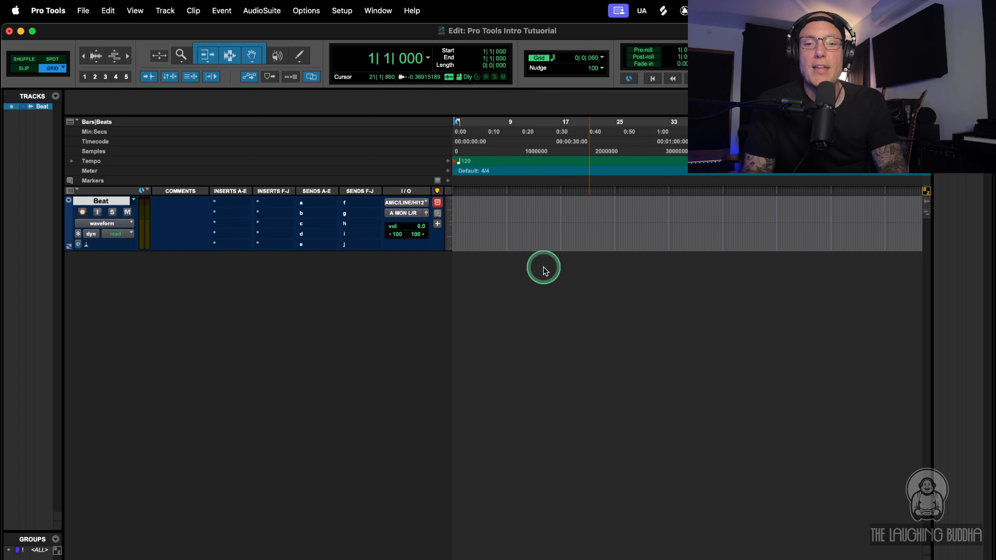
Step: Import the soda audio file onto the Beat track, starting at the beginning of the timeline
scroll(544, 271, right, 3)
scroll(526, 258, left, 3)
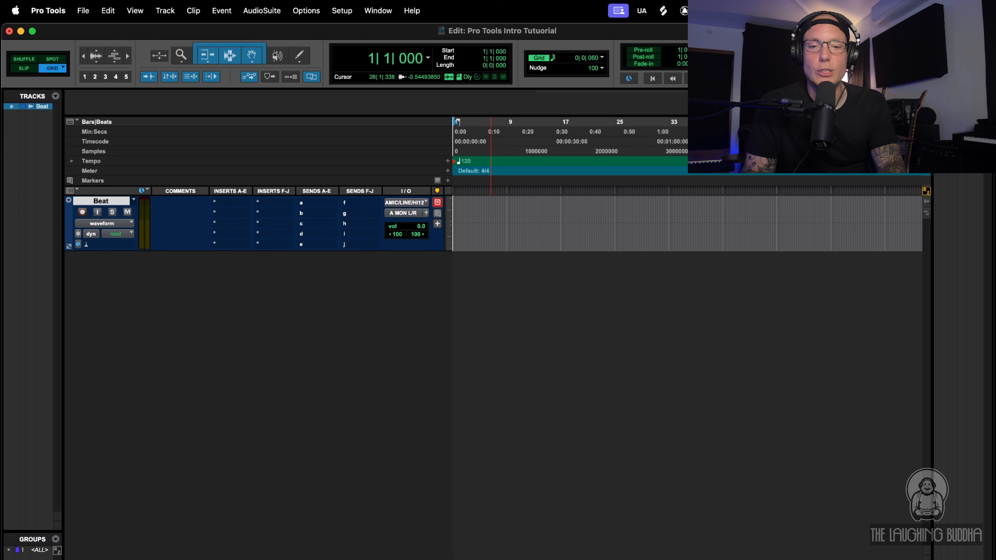
drag(291, 523, 492, 223)
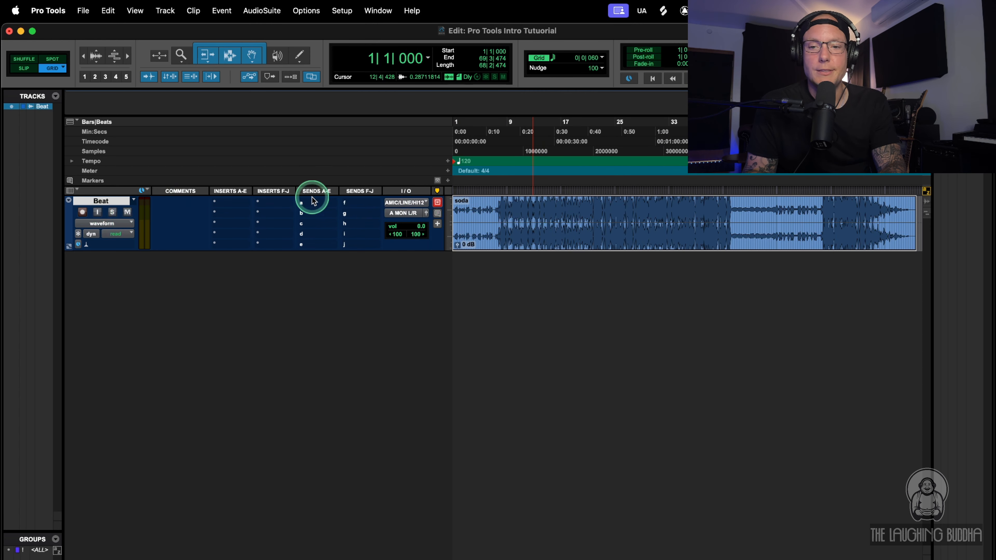
Step: Play a short passage of the soda clip from around bar 24 and stop playback
click(603, 207)
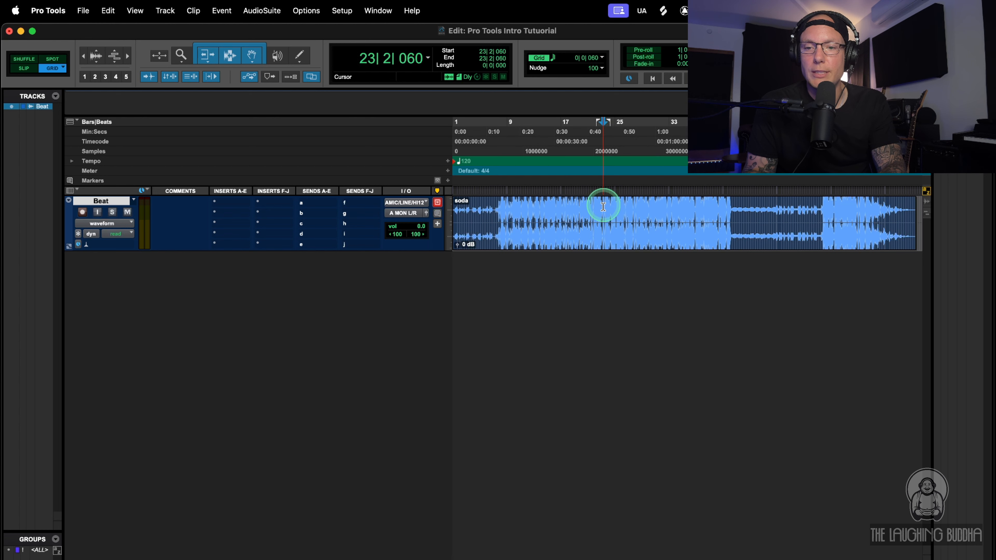
click(608, 209)
key(space)
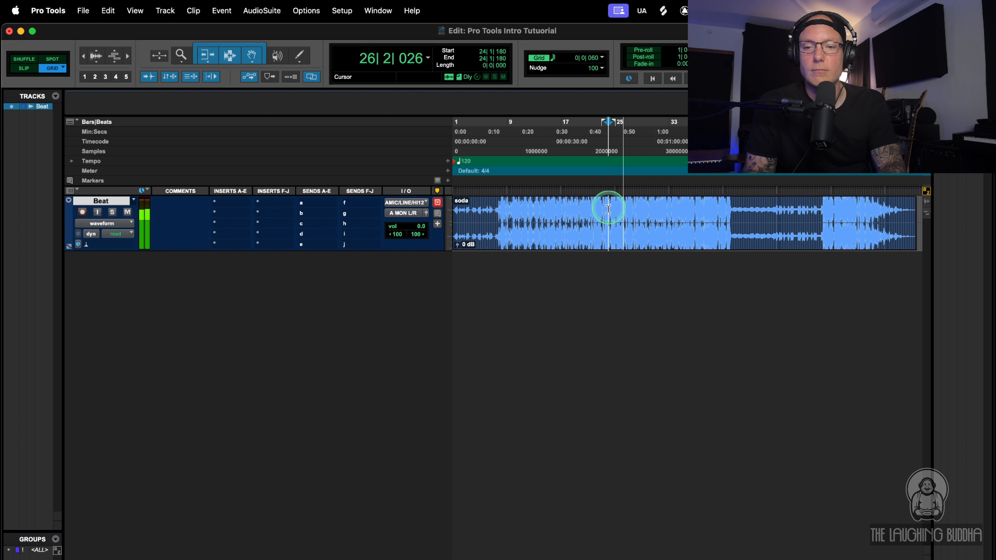
key(space)
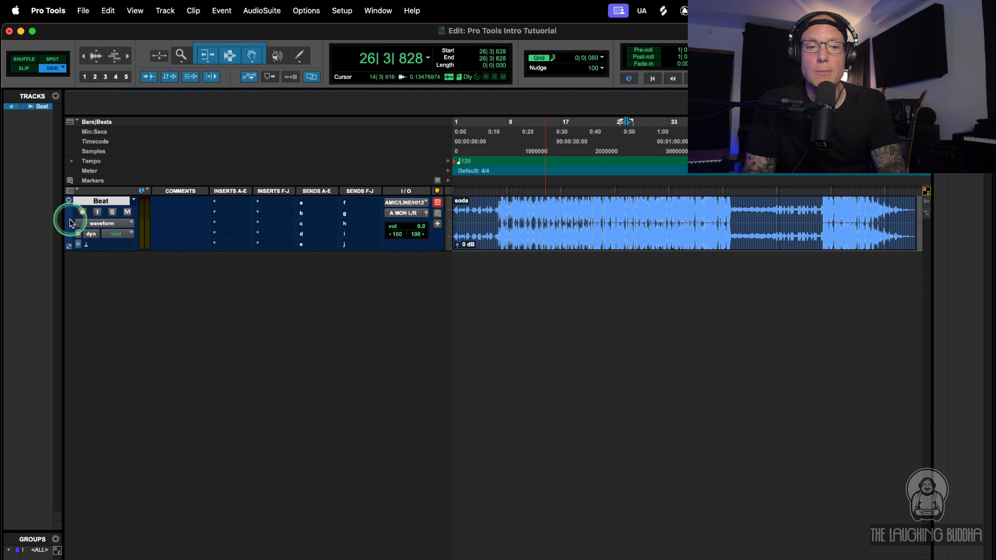
Step: Change the Beat track's color to bright purple using the Color Palette
double_click(68, 226)
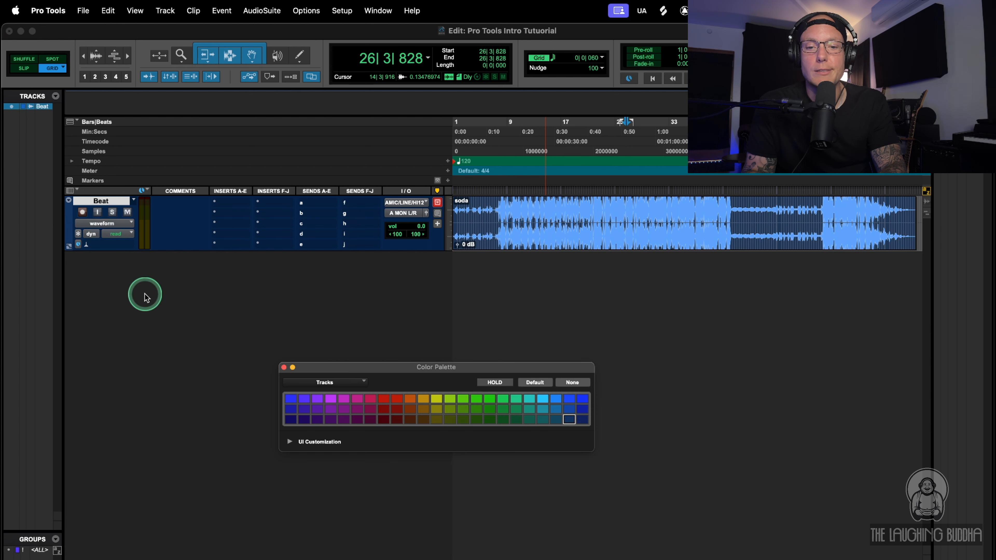
click(330, 399)
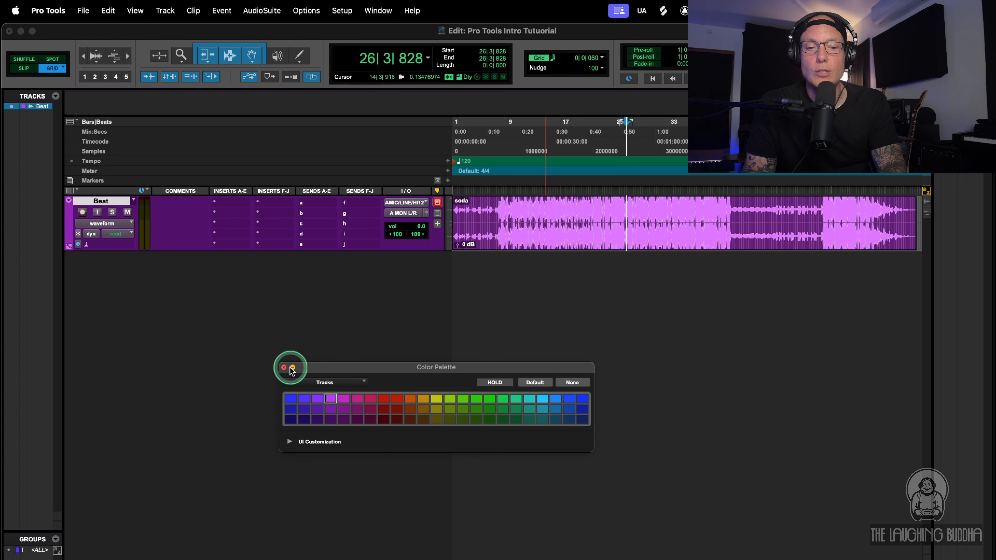
click(284, 368)
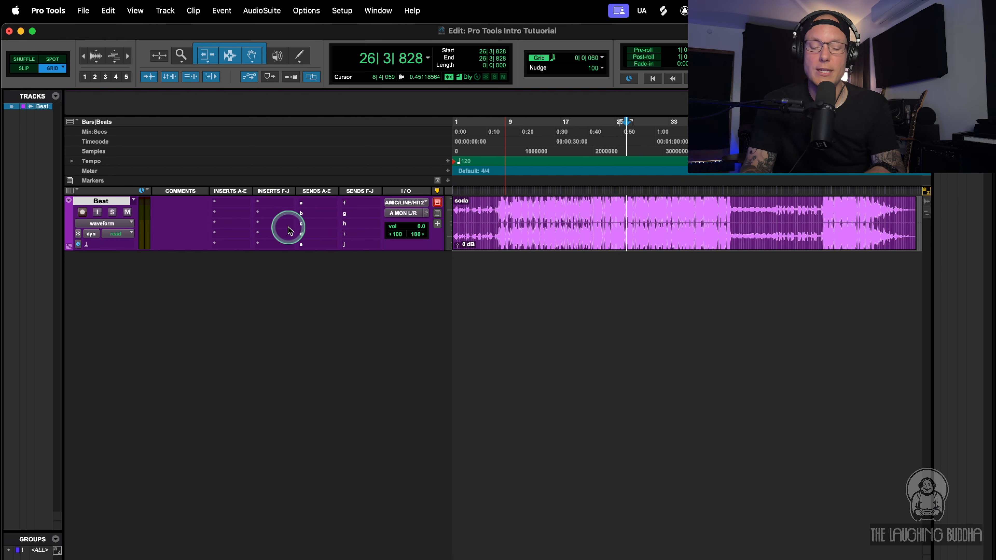
Step: Create one new mono audio track in Samples, named "Vocal Lead"
key(super+shift+n)
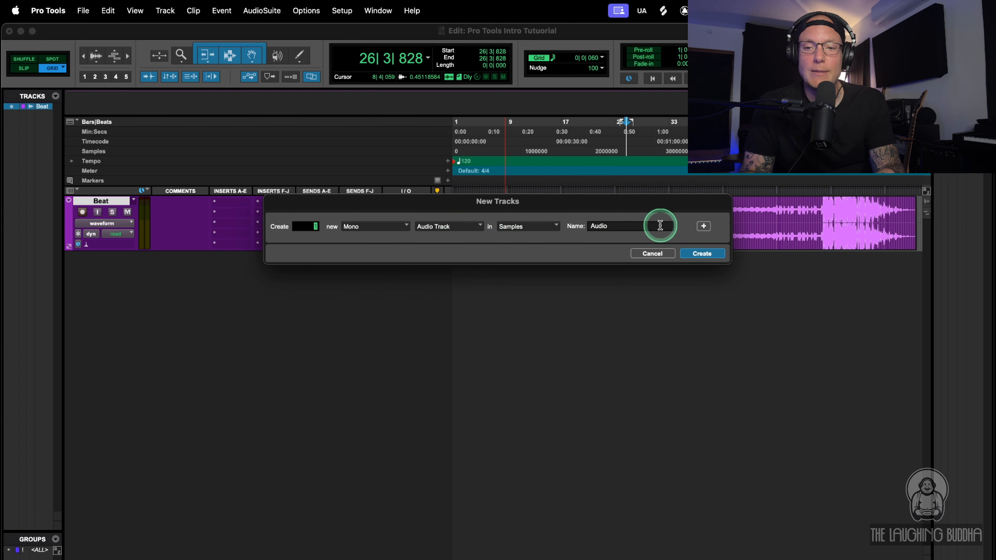
click(624, 223)
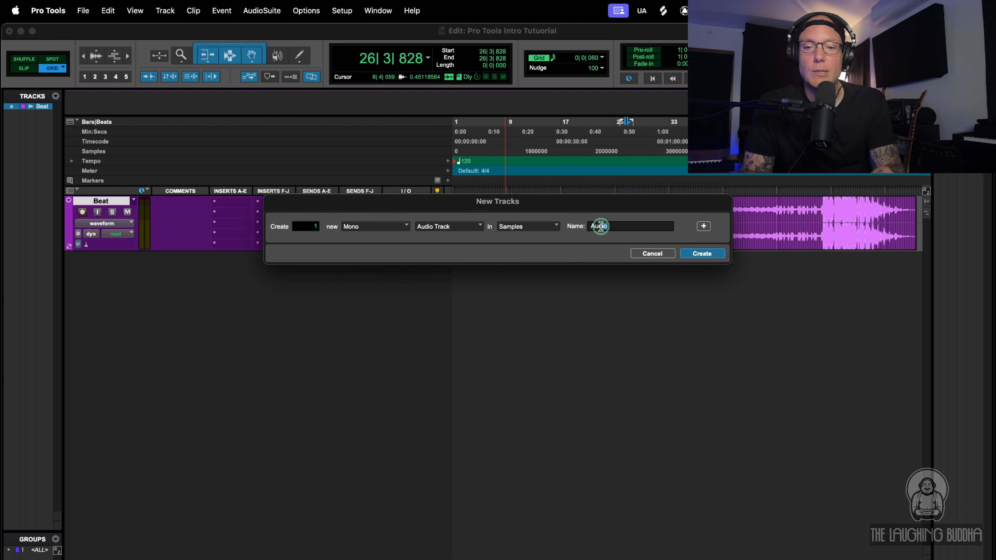
double_click(589, 226)
text(Vocal Lead)
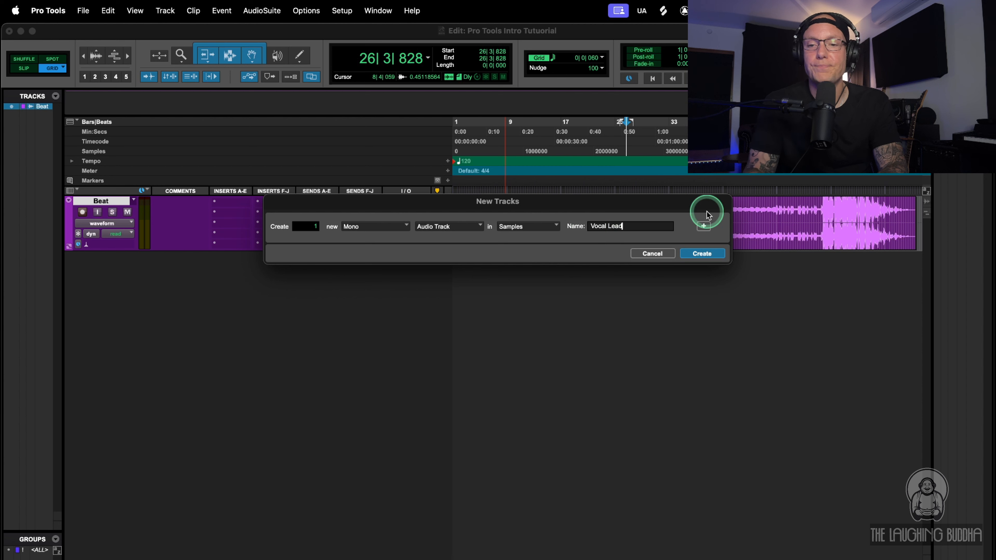
click(693, 254)
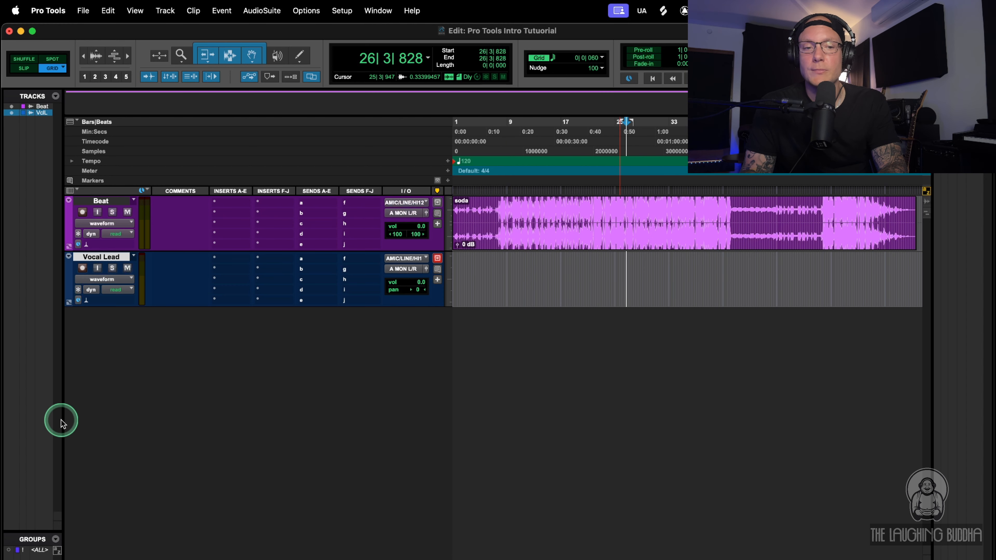
Step: Change the Vocal Lead track's color to bright blue using the Color Palette and close the palette
double_click(70, 277)
click(569, 398)
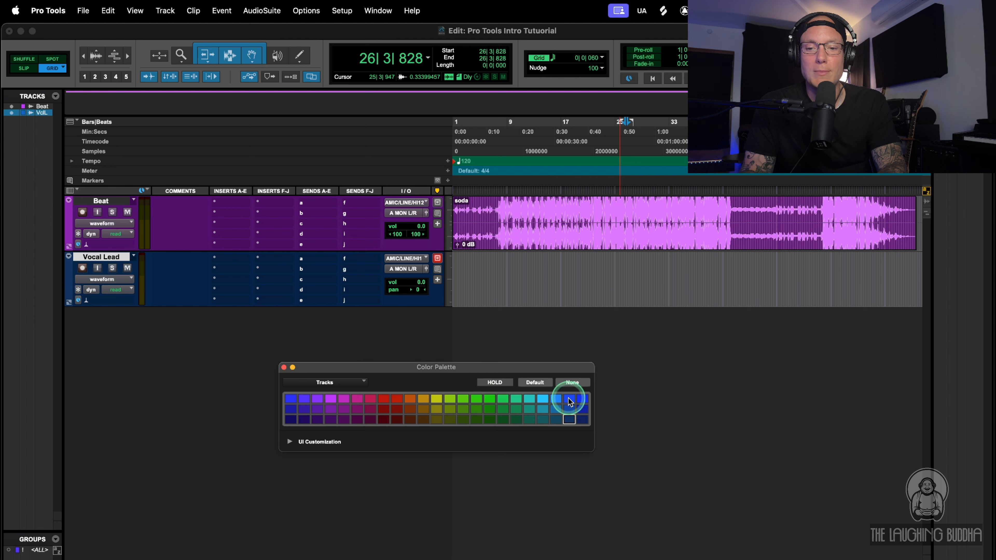
click(196, 377)
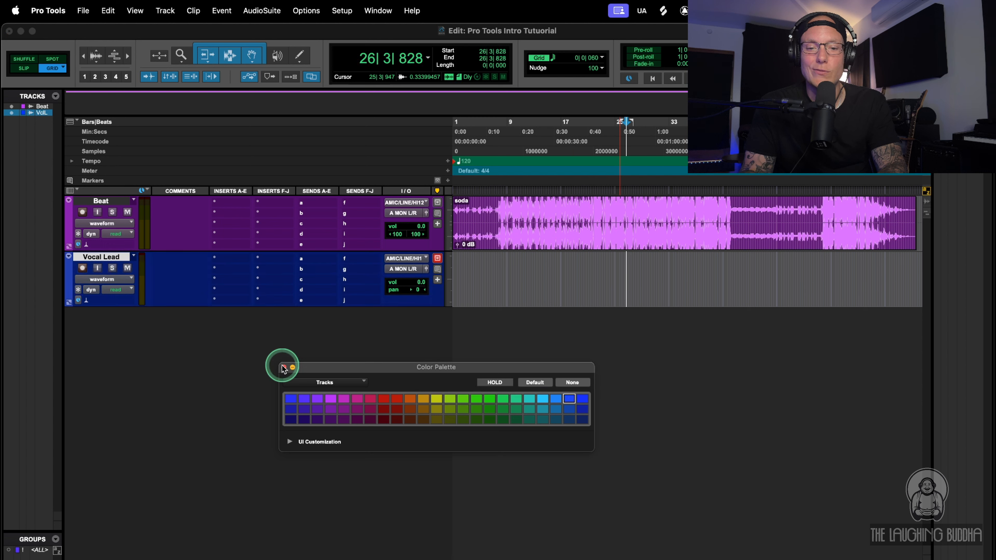
click(283, 367)
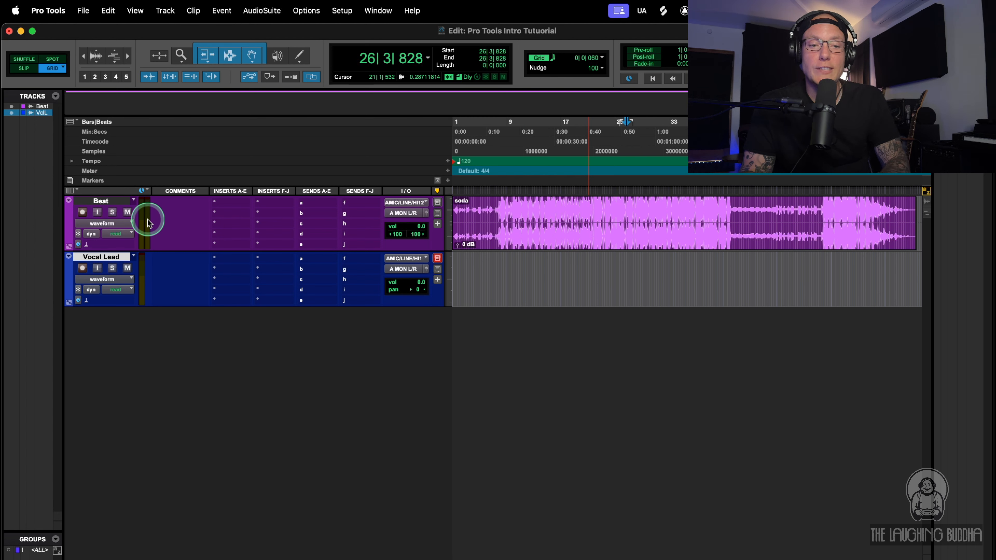
Step: Create one new stereo instrument track in Ticks, keeping the default name Inst
key(super+shift+n)
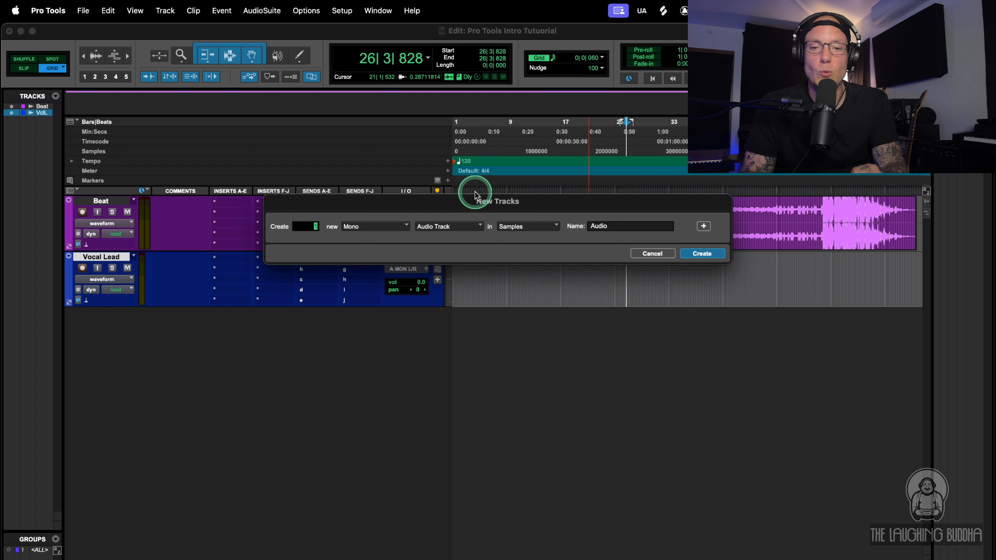
click(434, 228)
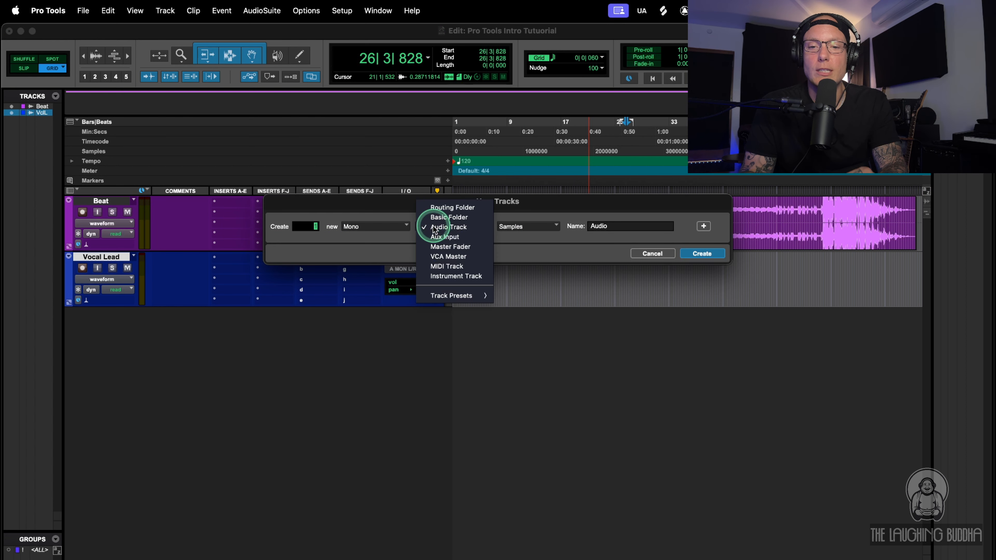
click(443, 277)
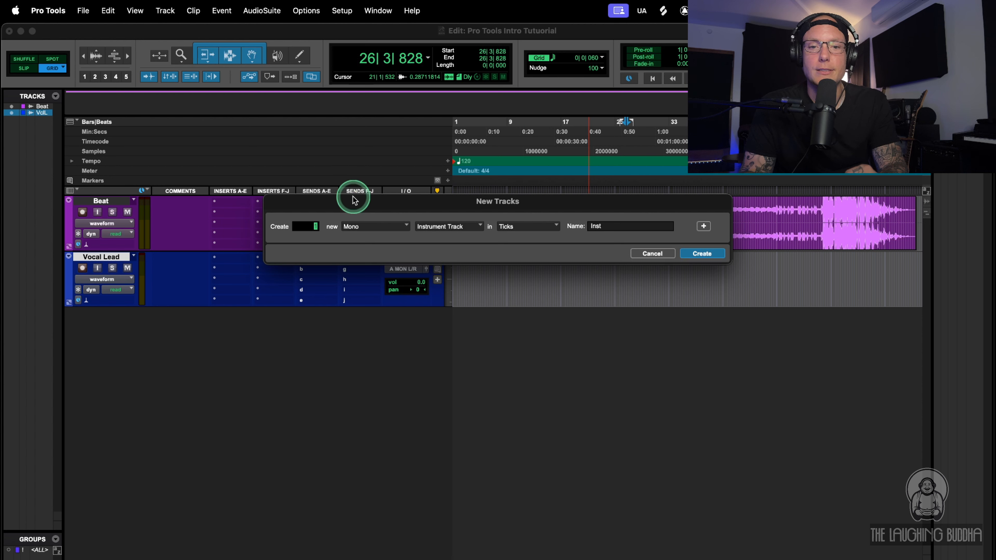
click(360, 227)
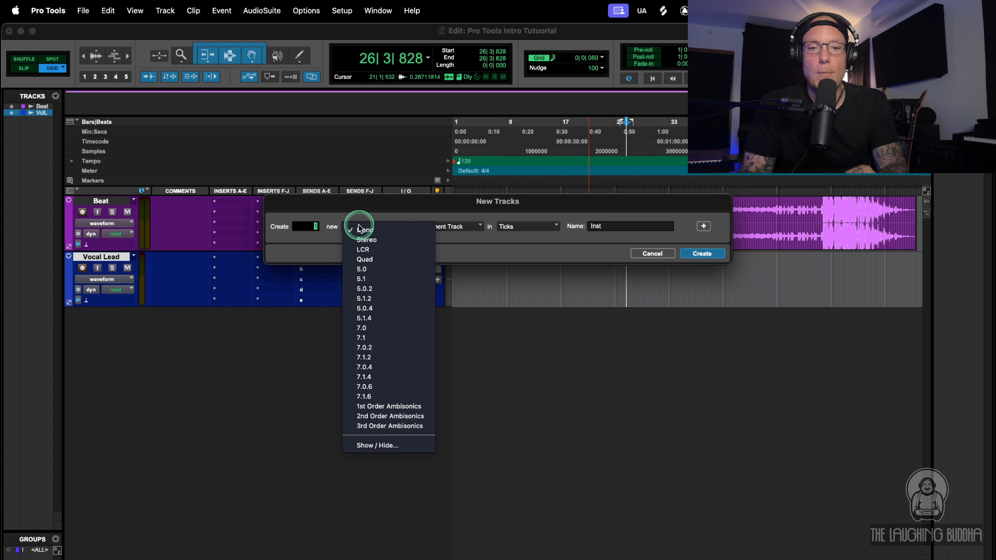
click(358, 240)
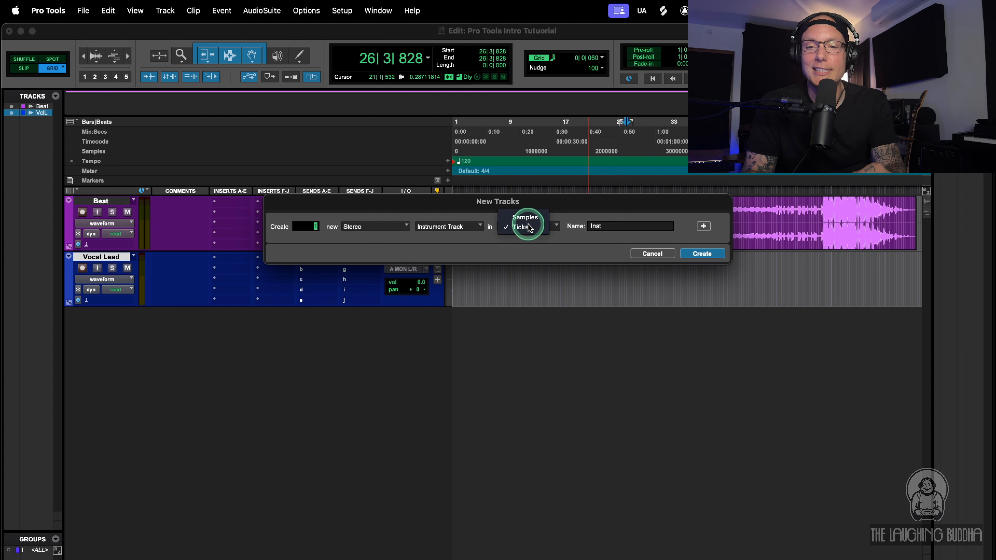
click(529, 227)
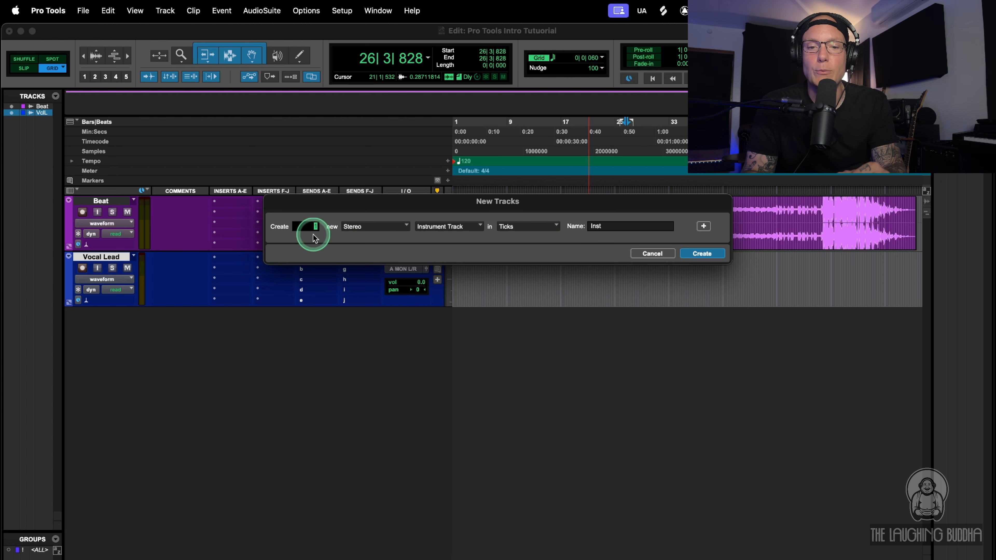
click(689, 252)
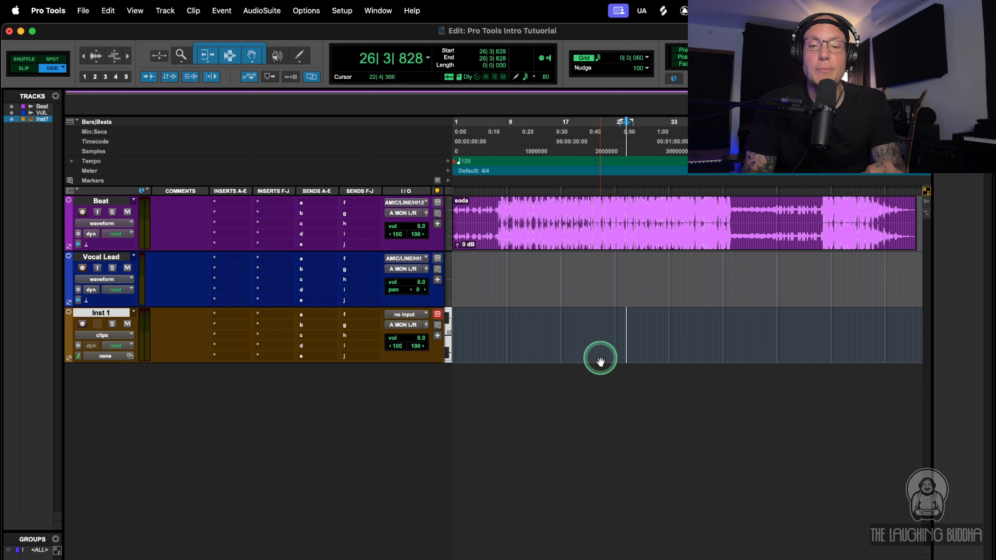
click(447, 323)
click(514, 303)
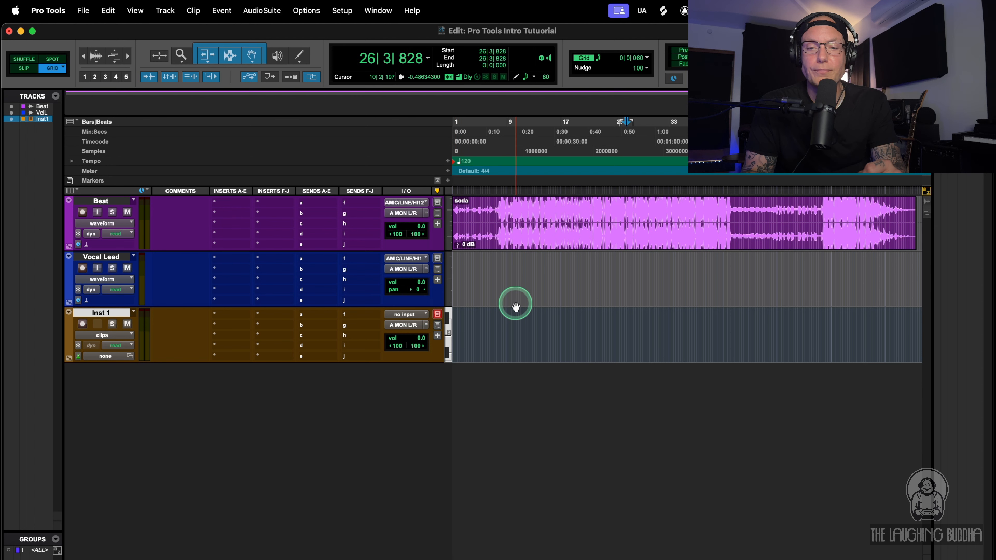
drag(452, 357, 452, 334)
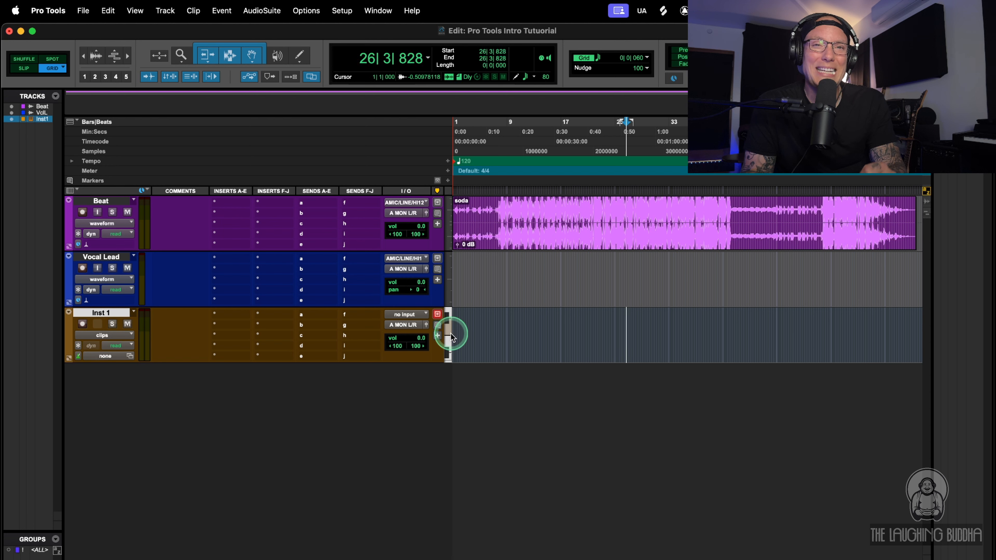
drag(451, 333, 451, 333)
click(266, 306)
click(201, 376)
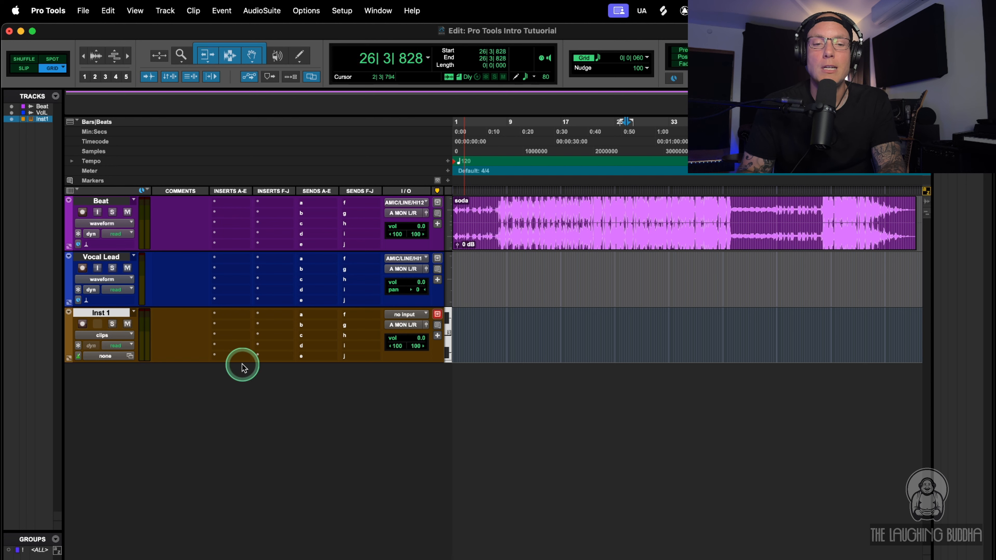
Step: Insert the stereo Xpand!2 instrument as a multichannel plug-in in the first insert slot of Inst 1 and move its window below the Beat track
click(223, 318)
mouse_move(237, 317)
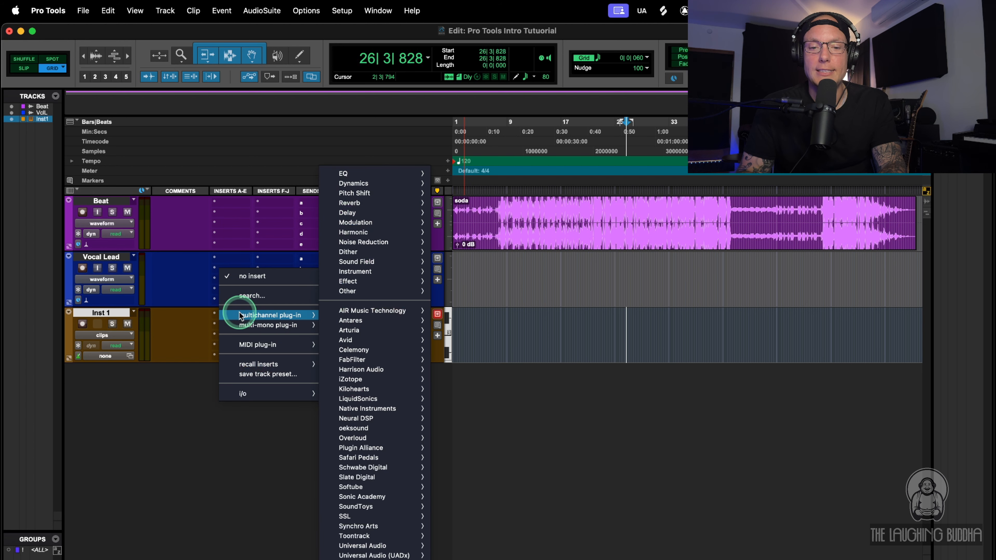
mouse_move(278, 327)
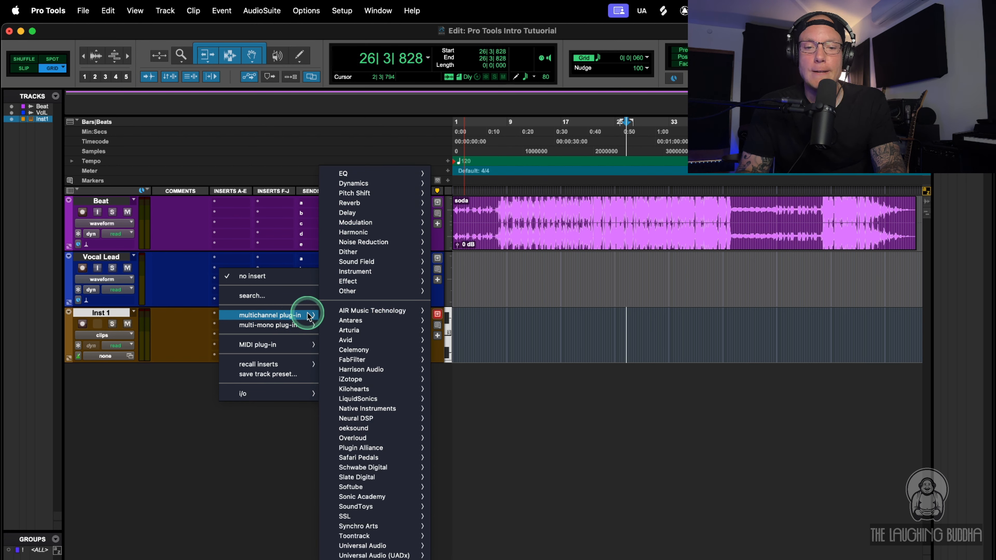
mouse_move(355, 273)
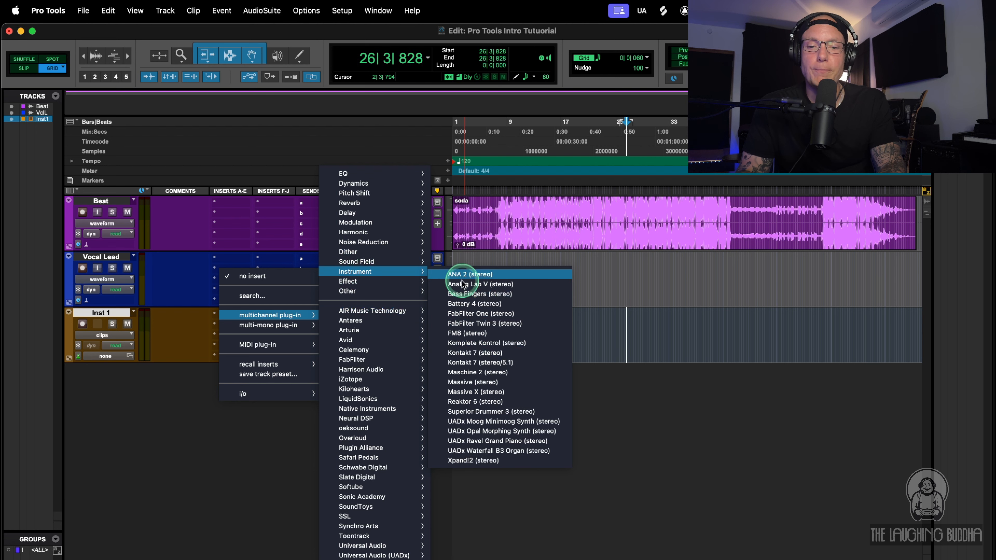
click(498, 464)
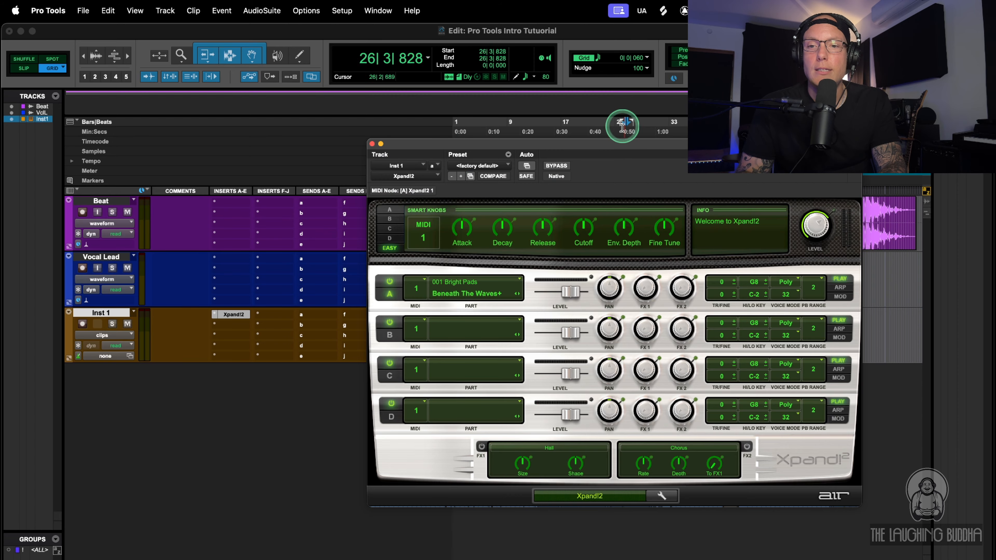
drag(597, 145, 637, 269)
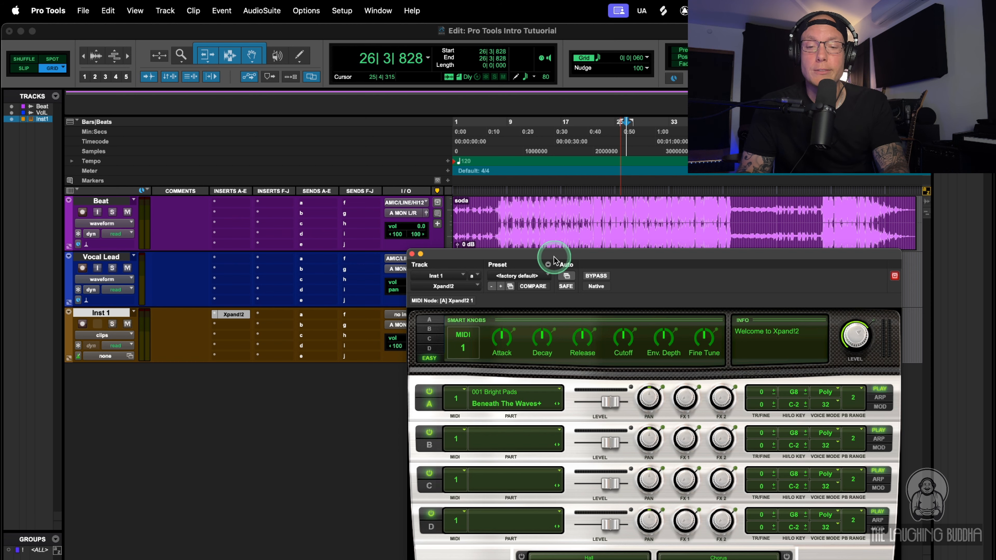
drag(554, 259, 553, 306)
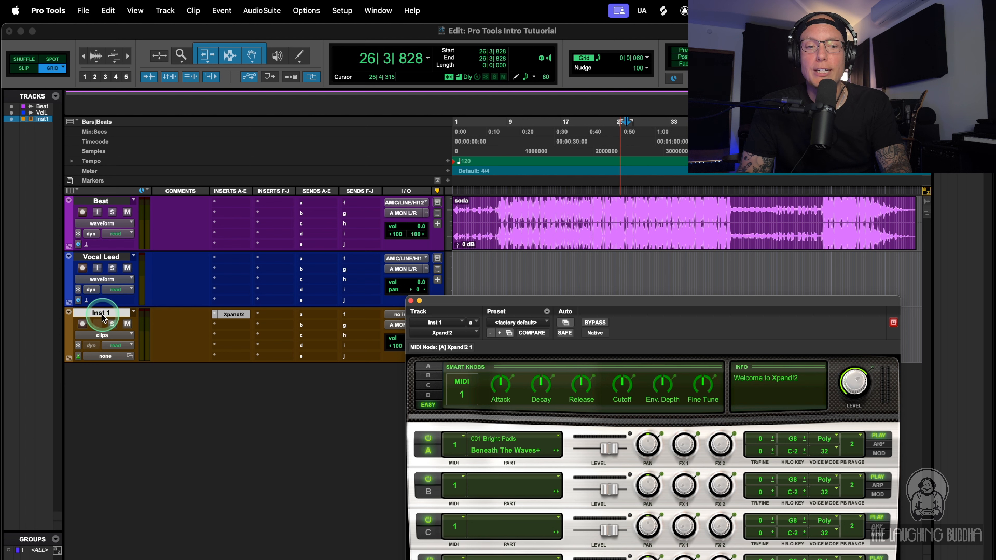
Step: Record-enable the Inst 1 track and move the Xpand!2 window clear of the track's controls
click(83, 324)
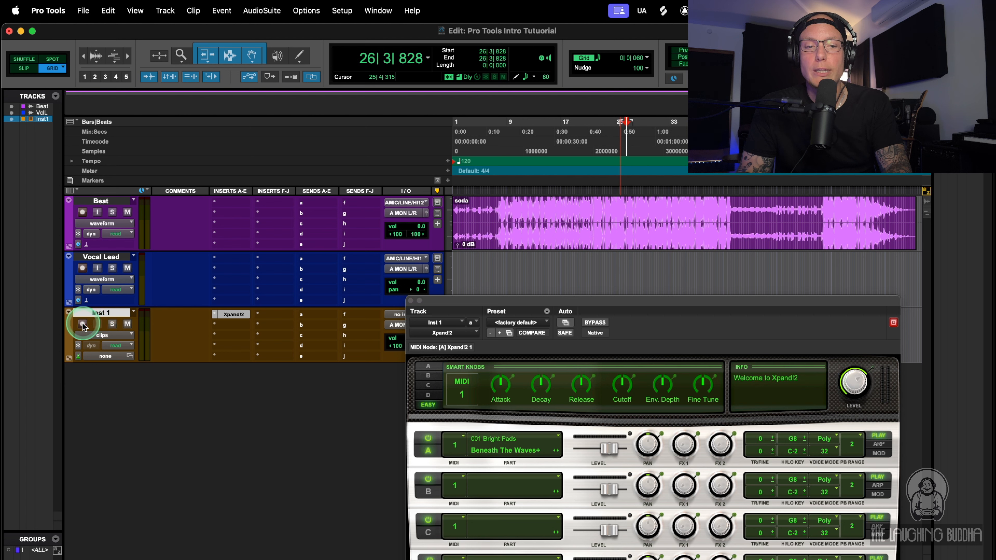
click(83, 325)
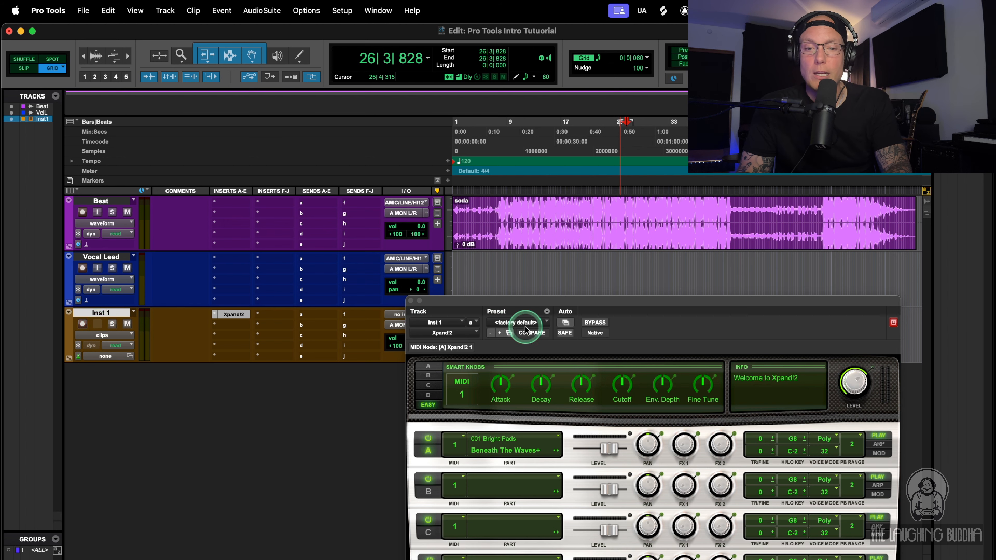
drag(534, 300, 584, 260)
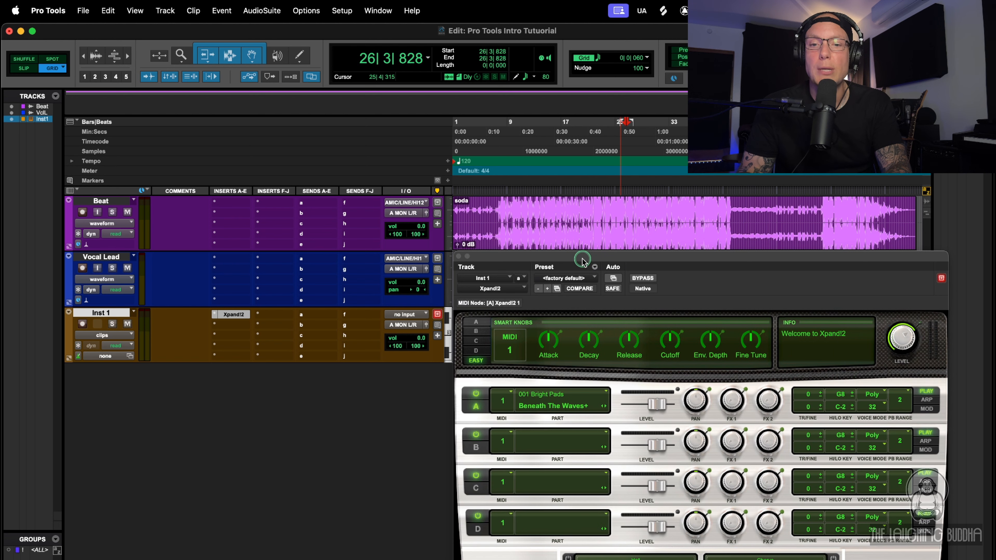
click(583, 262)
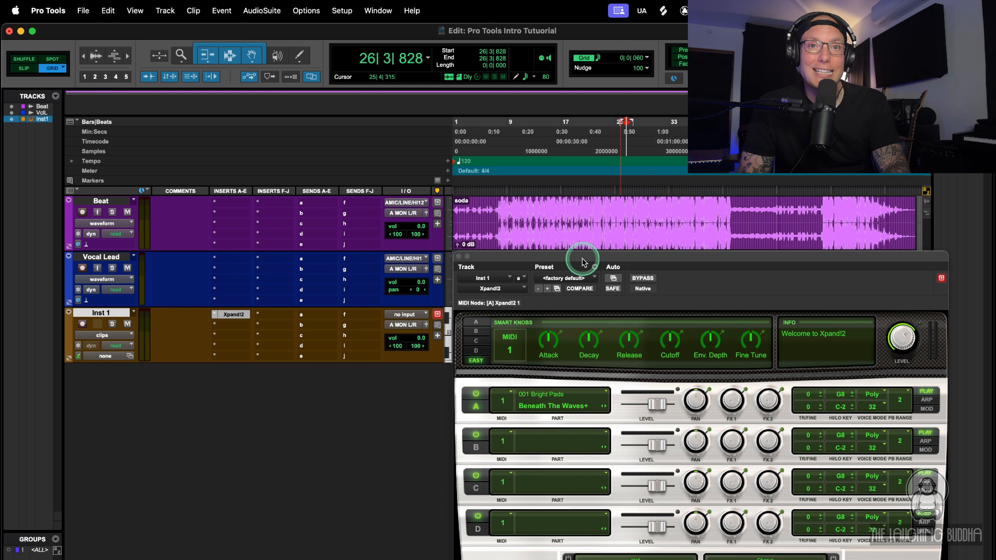
Step: Open the on-screen MIDI Keyboard, place it below the Inst 1 track, and raise the Xpand!2 window so its full interface shows
key(alt+k)
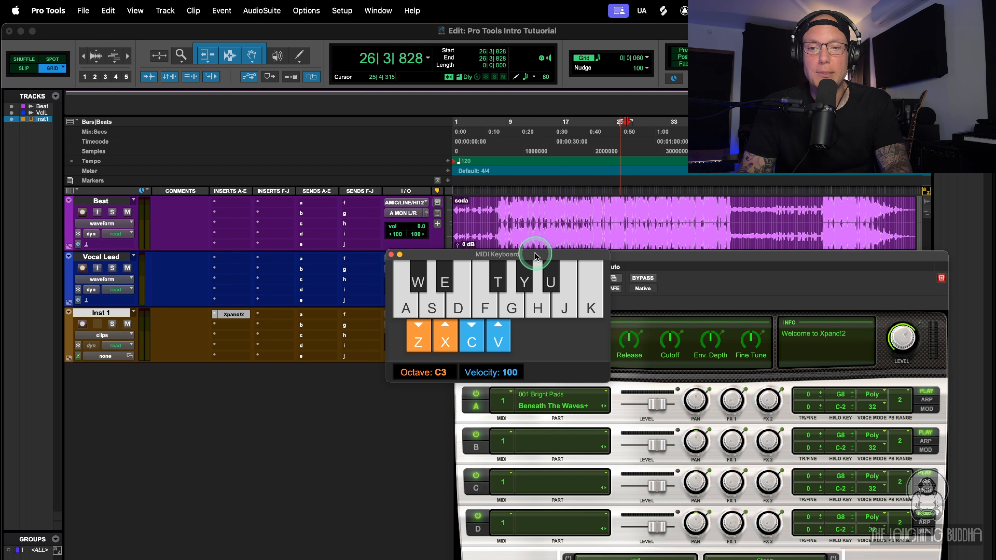
drag(535, 258, 362, 388)
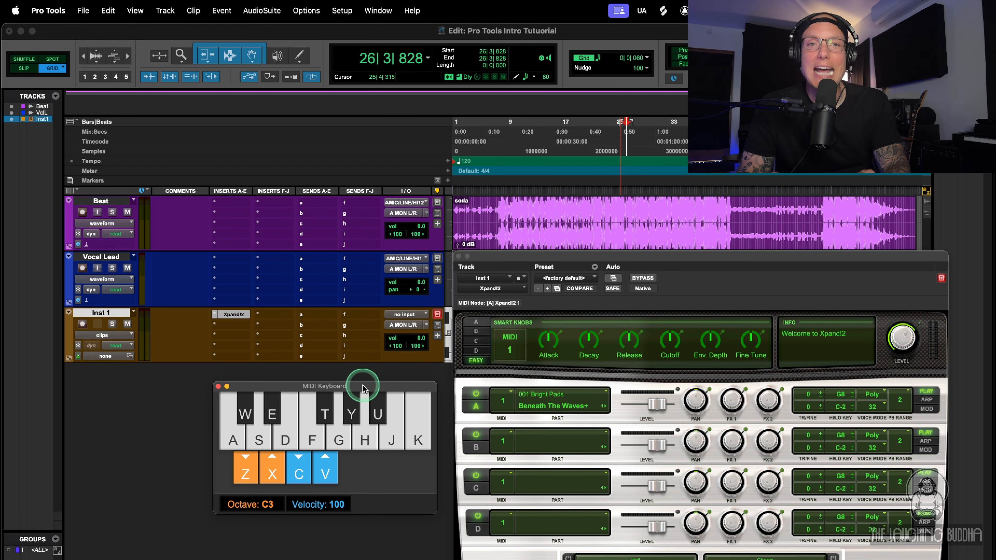
key(shift+r)
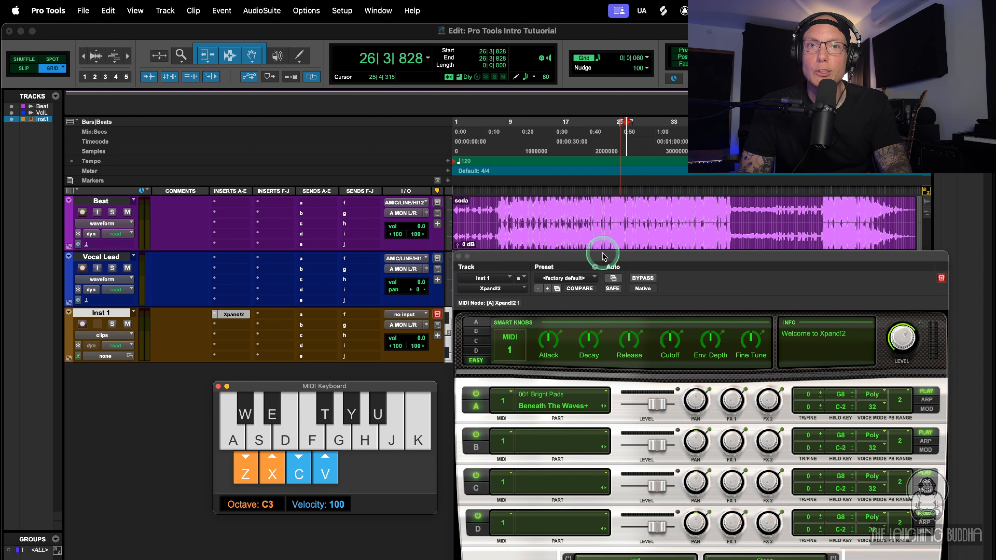
key(shift+r)
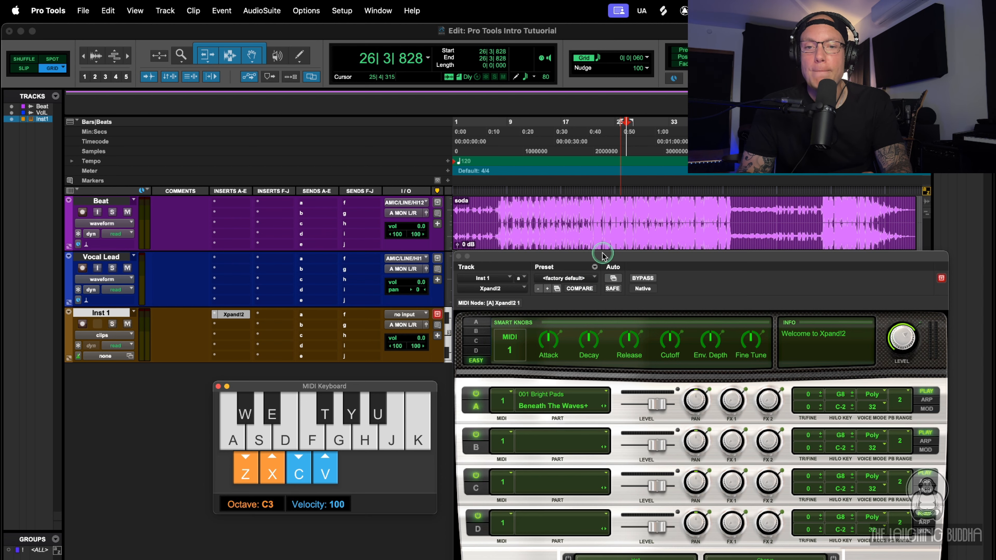
drag(603, 257, 588, 180)
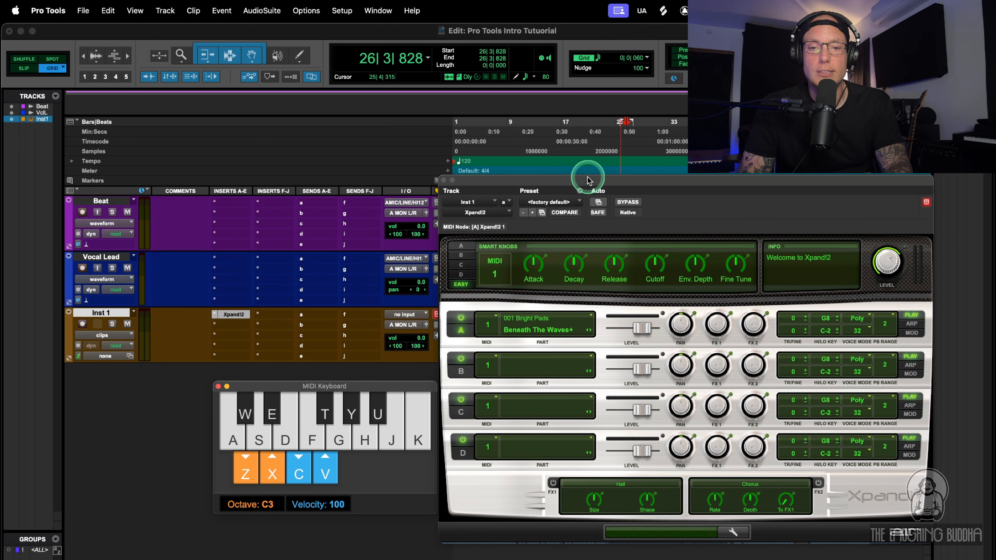
key(shift+r)
Step: Play a short melody through Xpand!2 with the MIDI Keyboard, and try lowering its octave to C2 and returning it to C3
key(a)
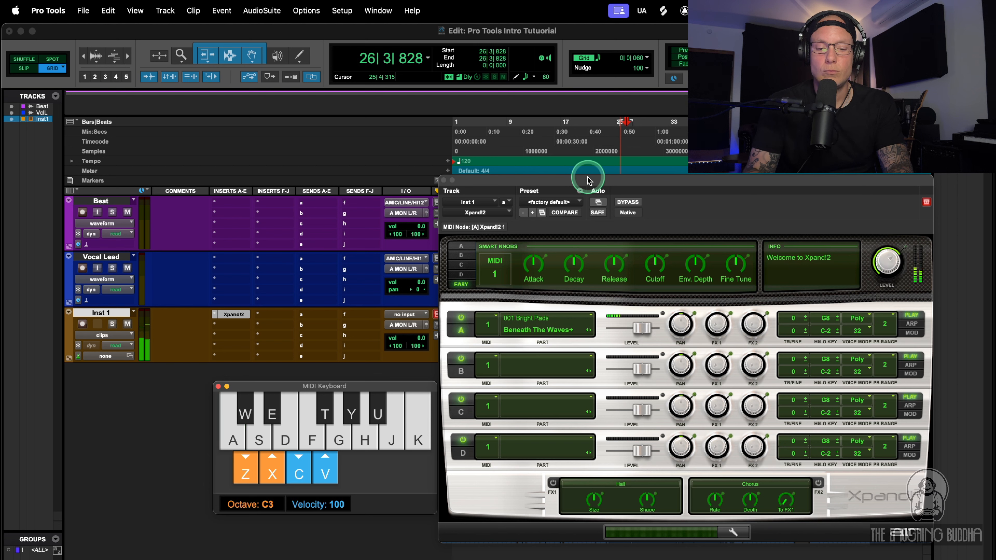
key(e)
key(f)
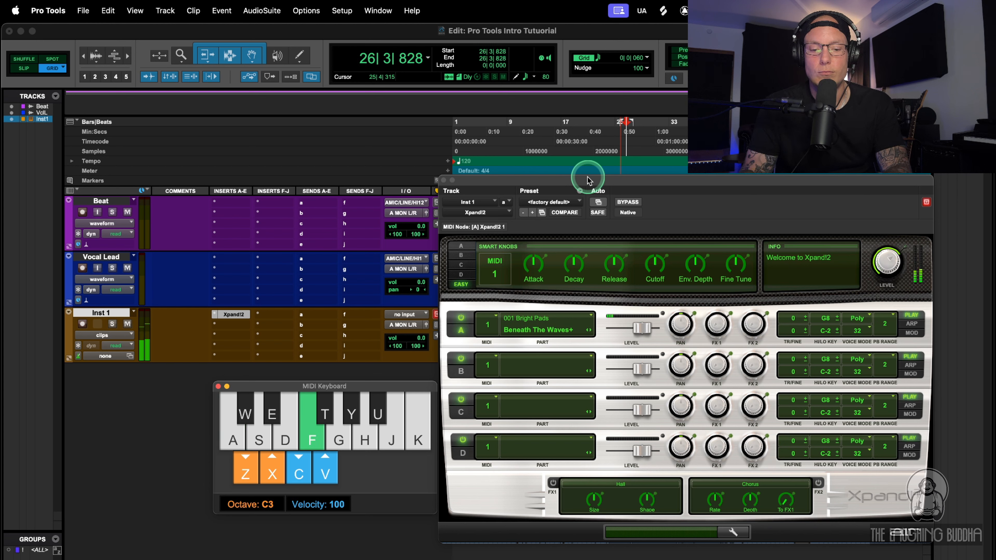
key(d)
key(a)
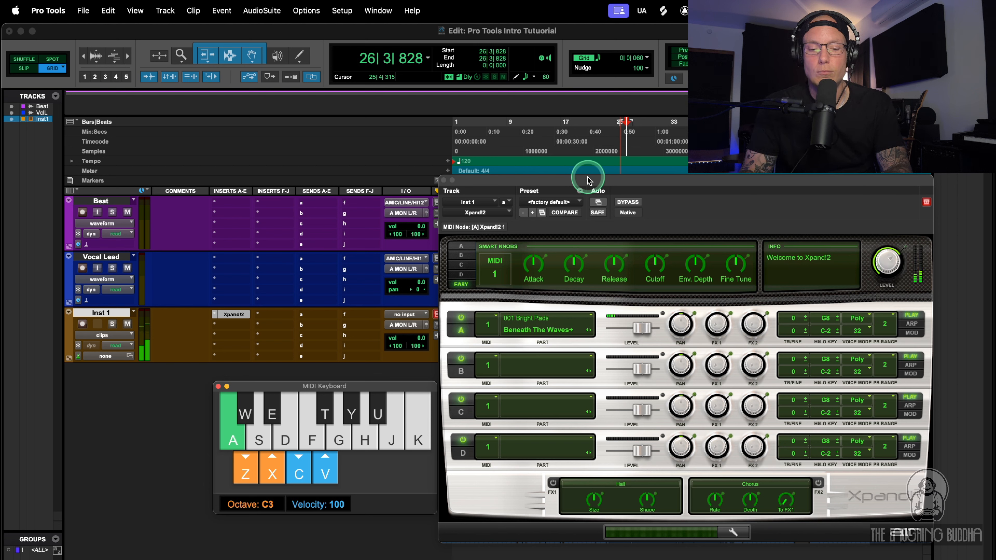
key(e)
key(f)
key(t)
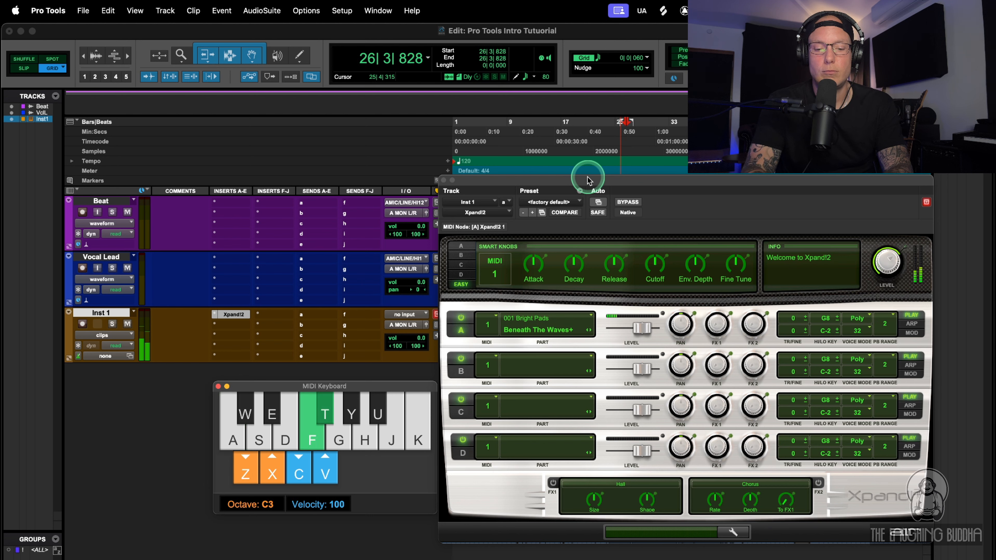
key(f)
key(a)
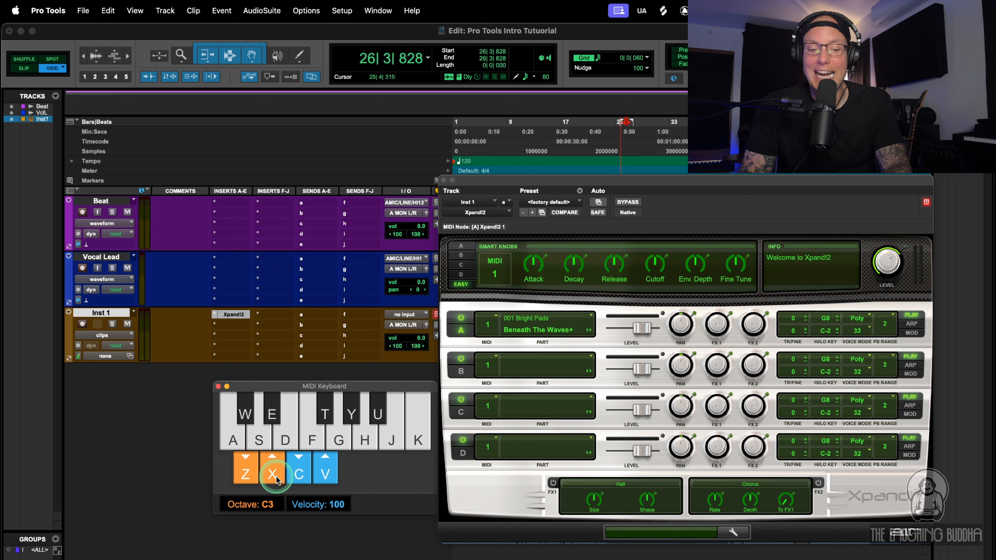
key(z)
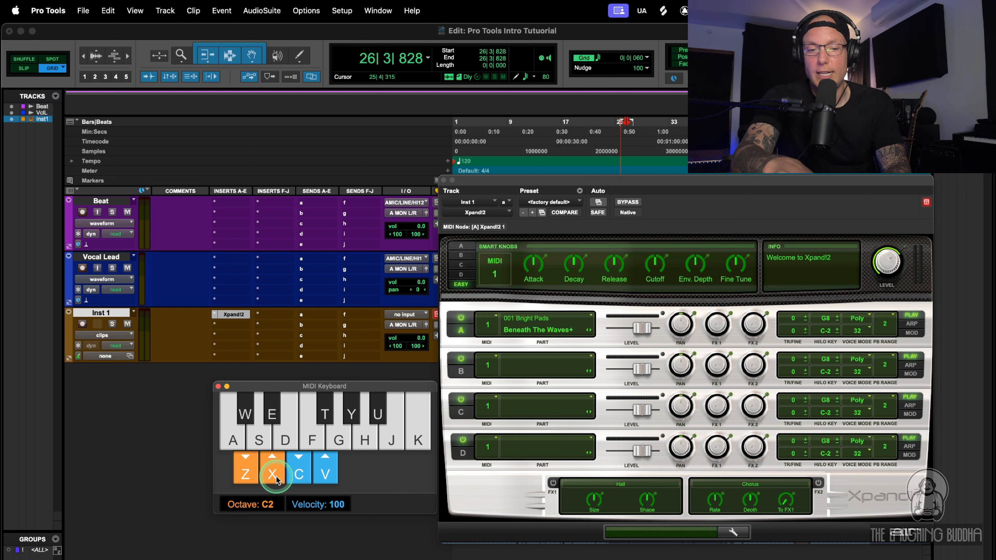
key(x)
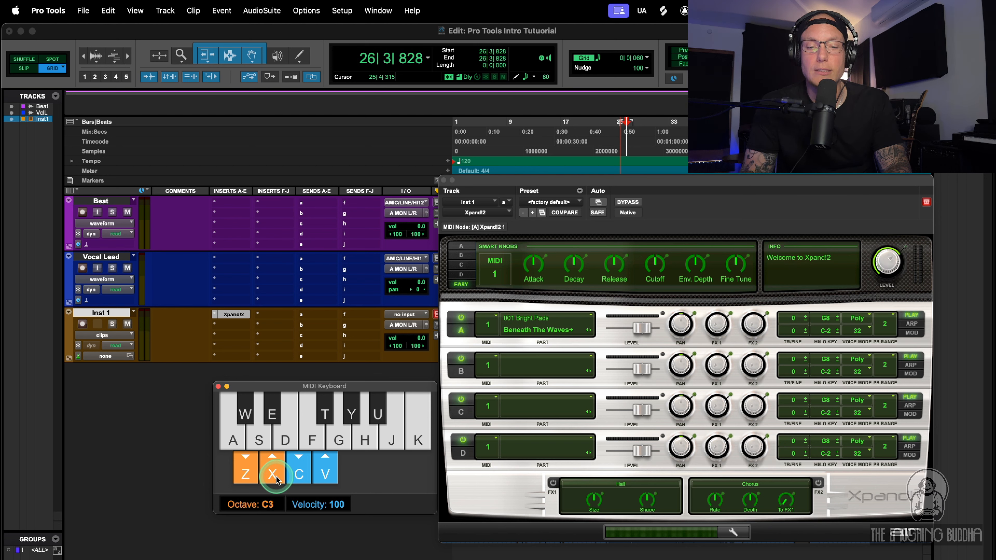
Step: Play single notes through Xpand!2 while shifting the MIDI Keyboard's octave down and up, ending back at C3
key(z)
key(z)
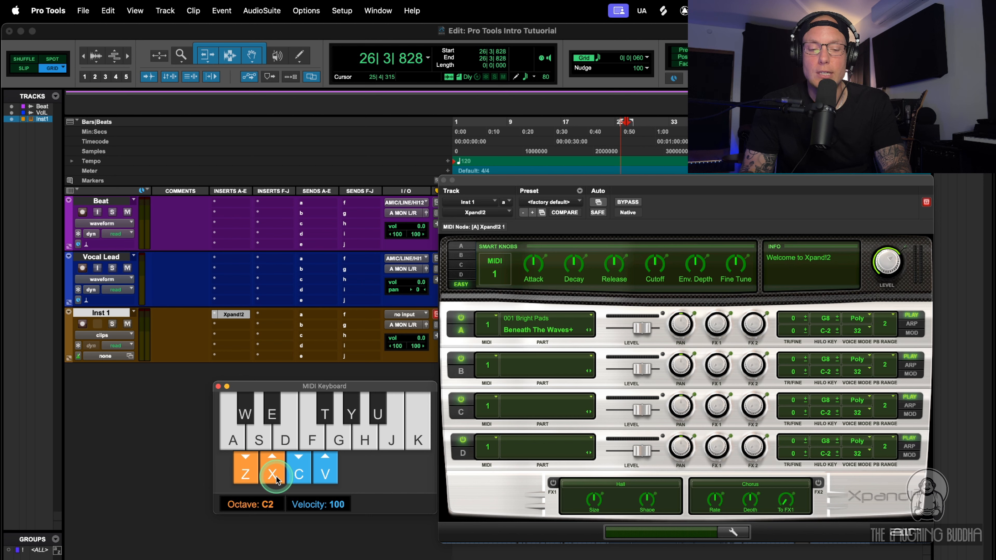
key(a)
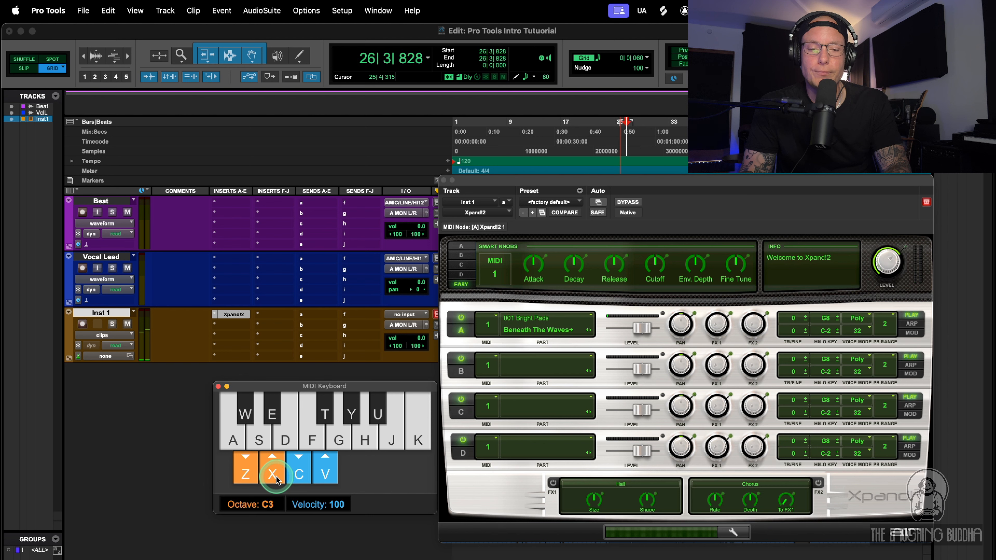
key(a)
key(x)
key(a)
key(x)
key(a)
key(z)
key(z)
key(a)
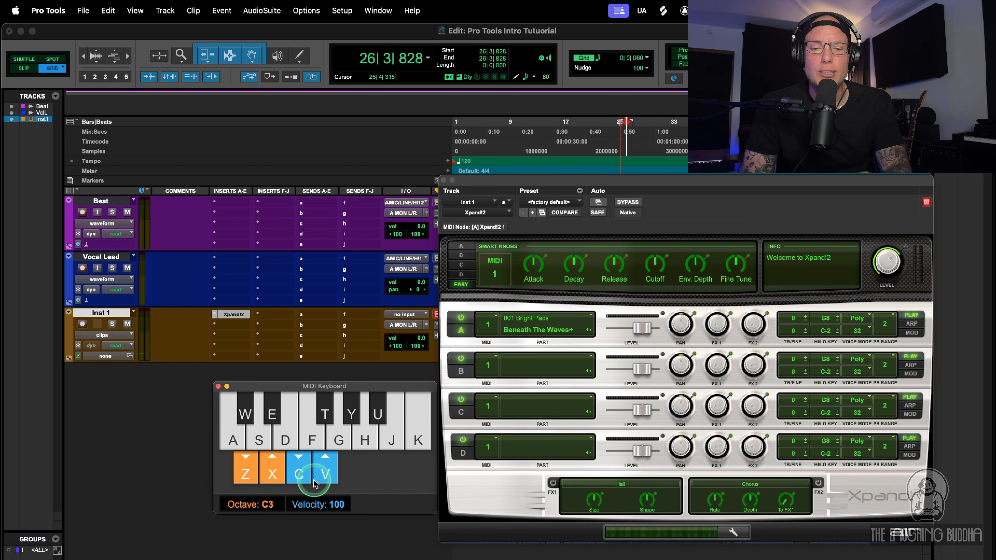
Step: Lower the MIDI Keyboard's velocity to 36 and play a short melody at that softer setting
click(298, 469)
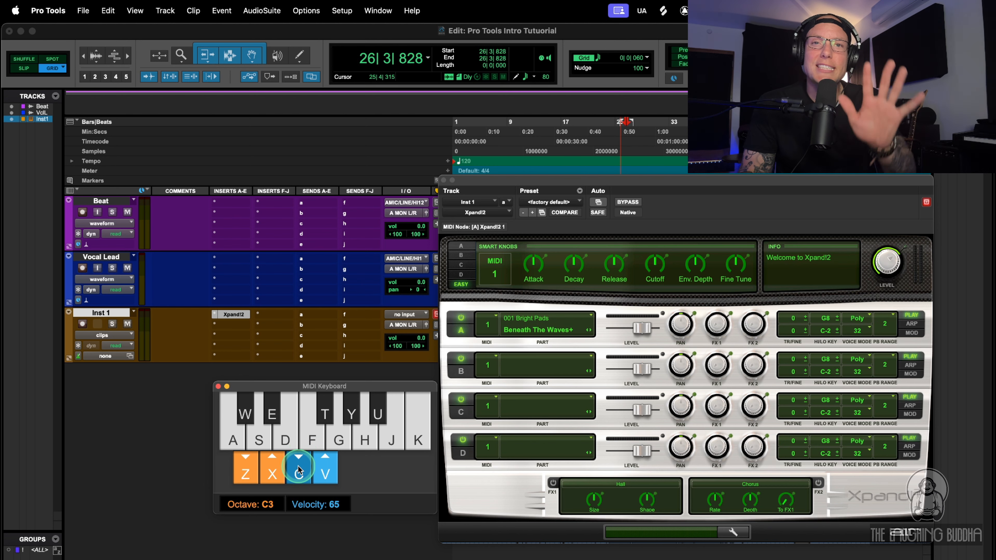
click(298, 470)
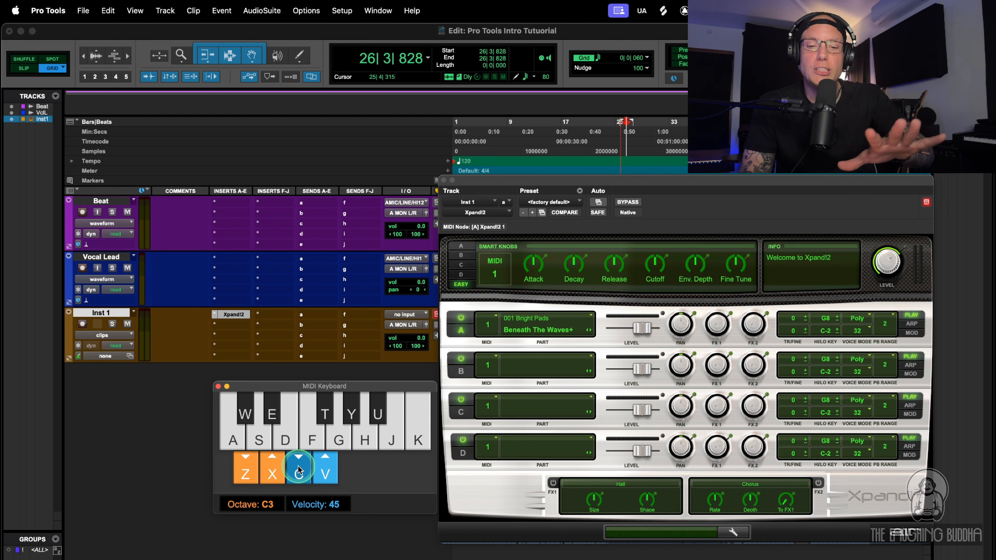
click(298, 469)
key(a)
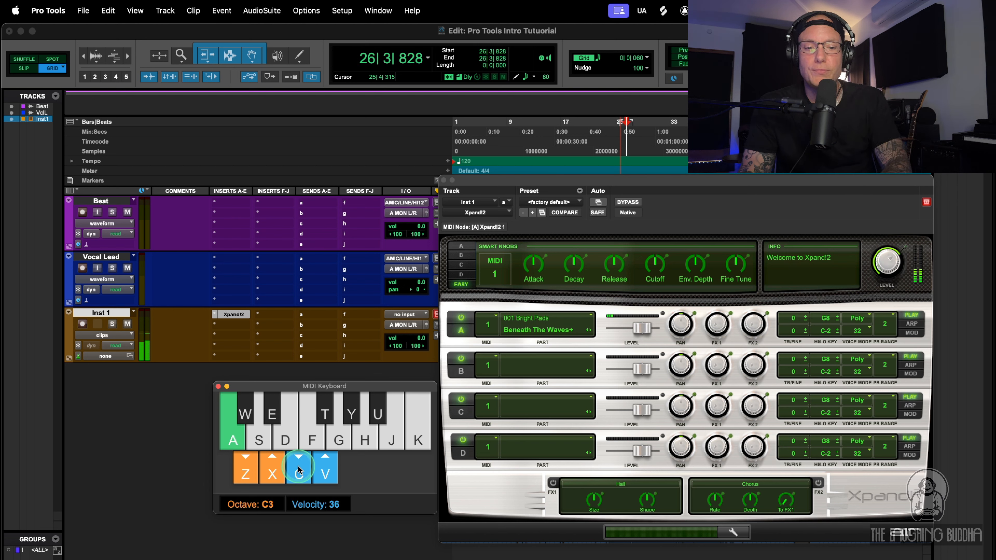
key(f)
key(e)
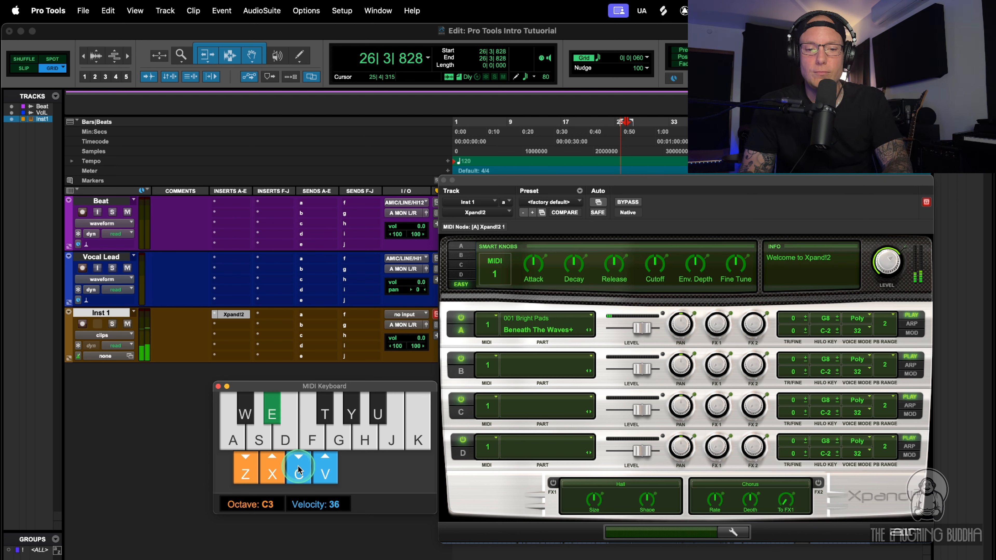
key(a)
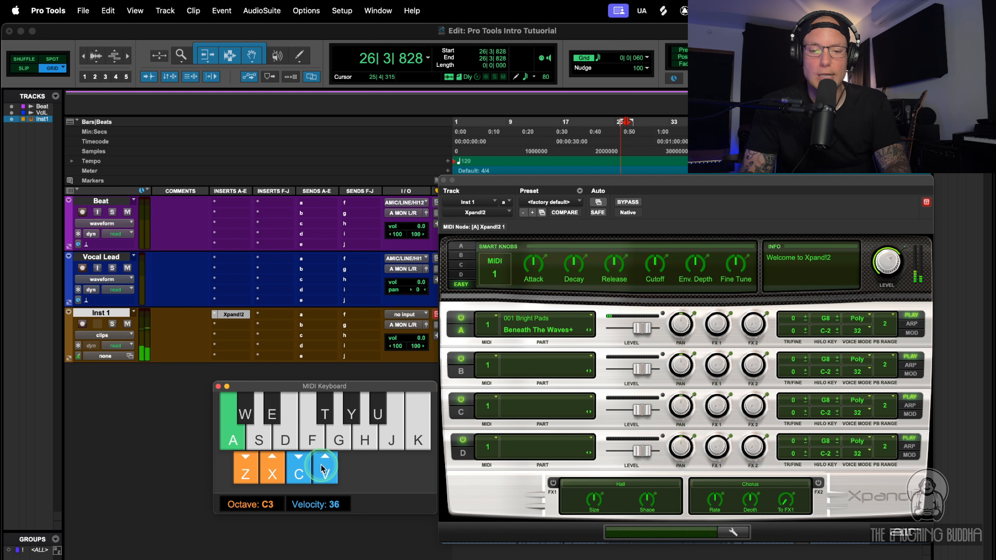
Step: Raise the MIDI Keyboard's velocity to 107 and play a few notes at the harder setting
click(322, 467)
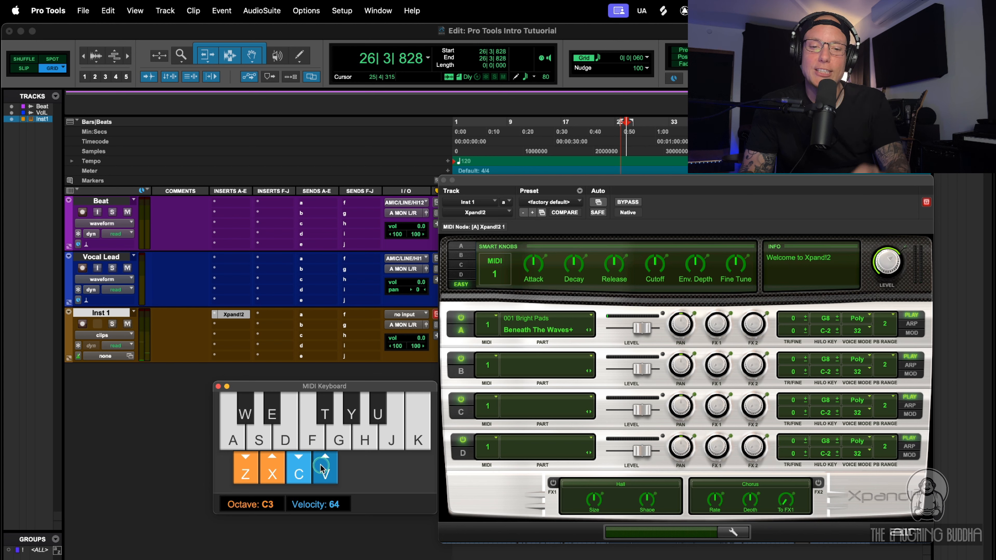
drag(320, 467, 321, 467)
key(a)
key(f)
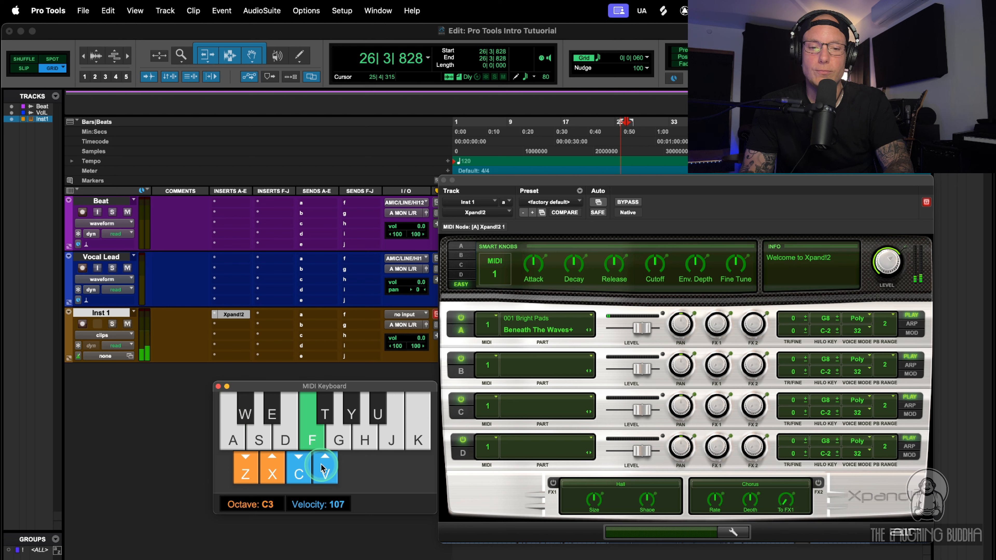
key(d)
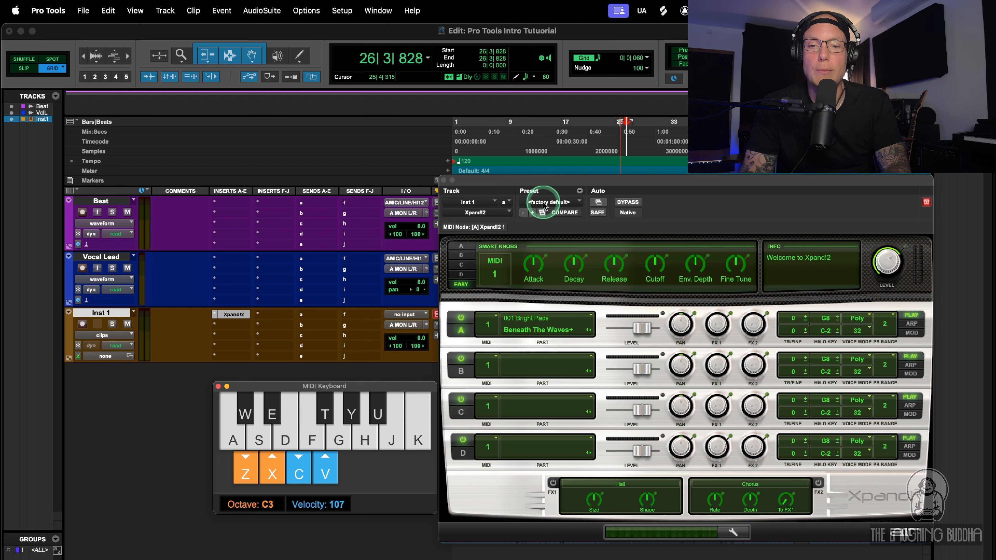
Step: Examine the Xpand!2 factory preset categories and the sound categories for part A, closing both lists without choosing anything
click(556, 202)
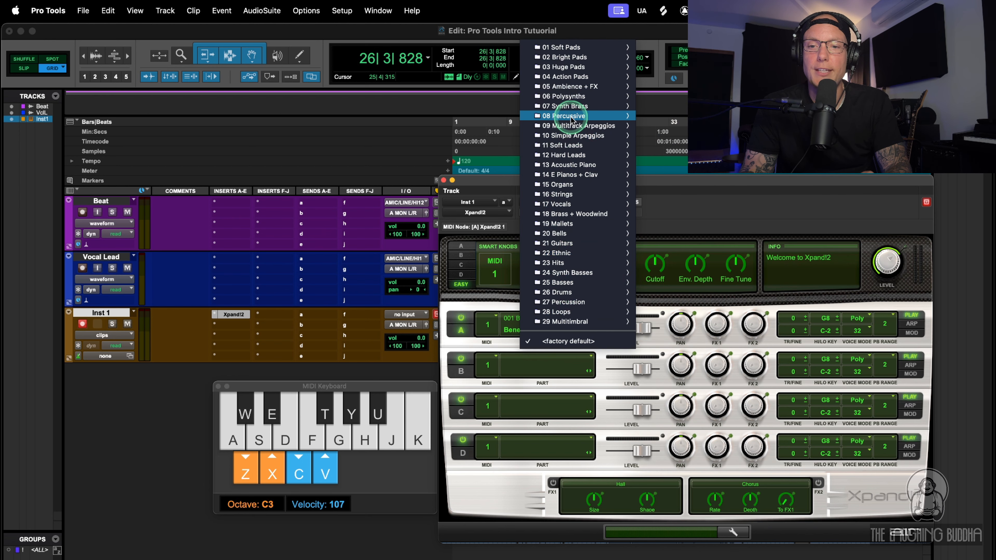
click(675, 208)
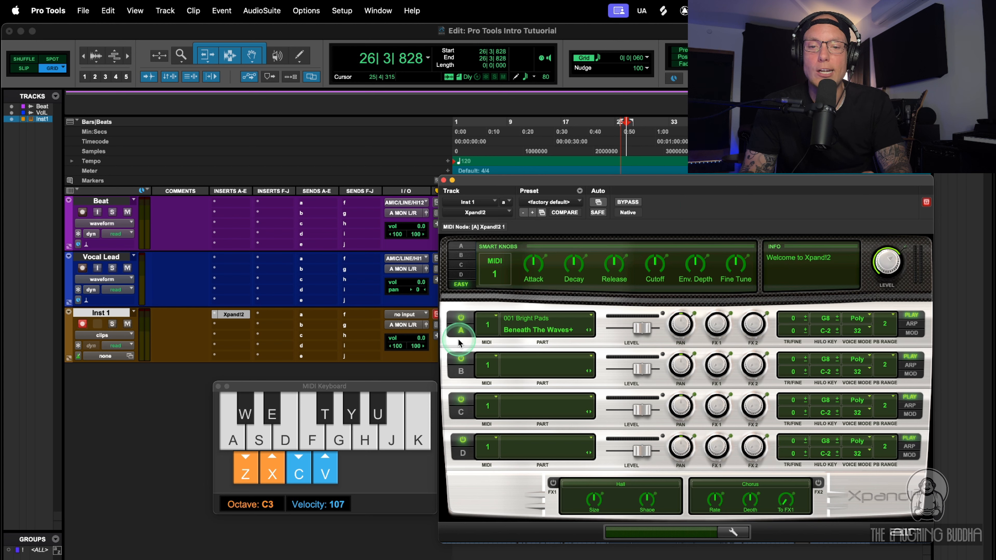
click(462, 329)
click(526, 320)
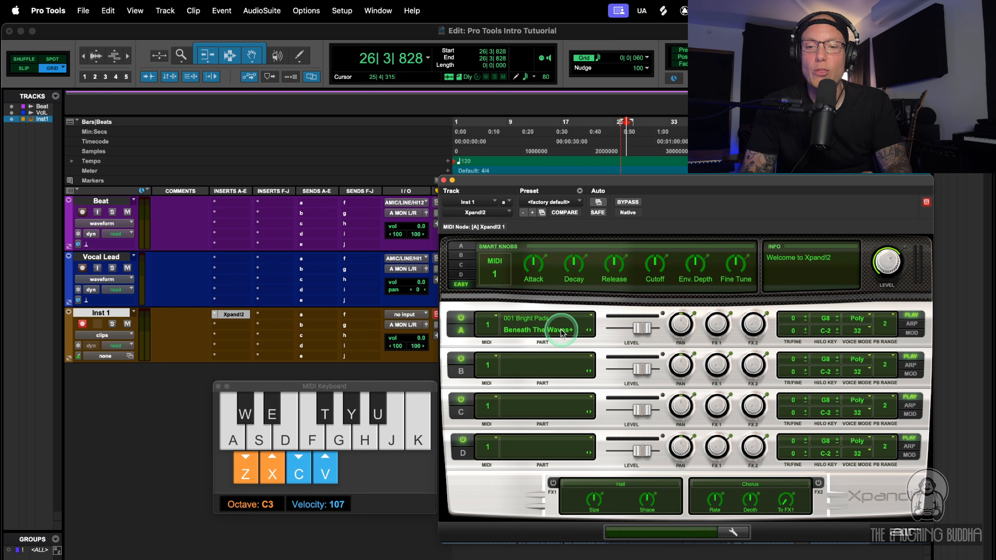
click(534, 319)
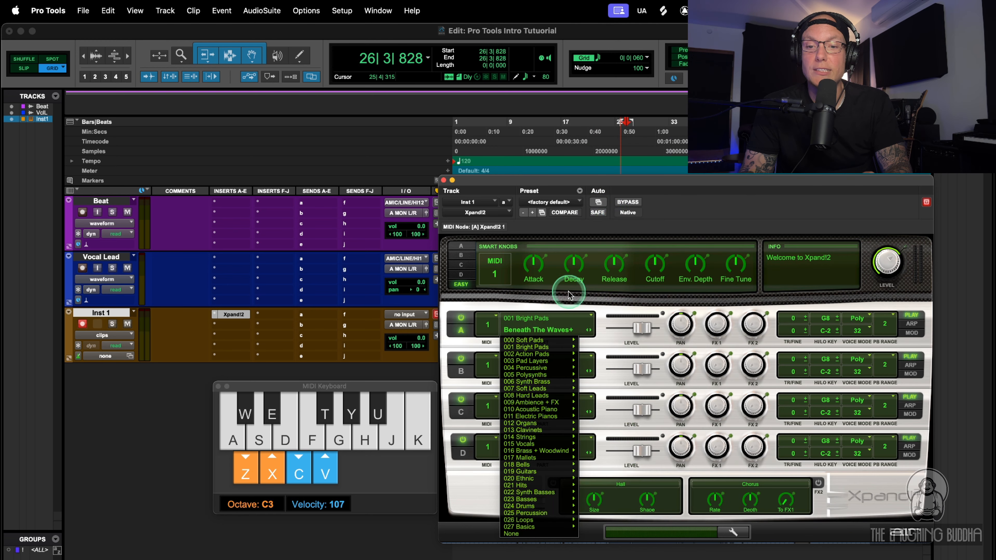
click(539, 308)
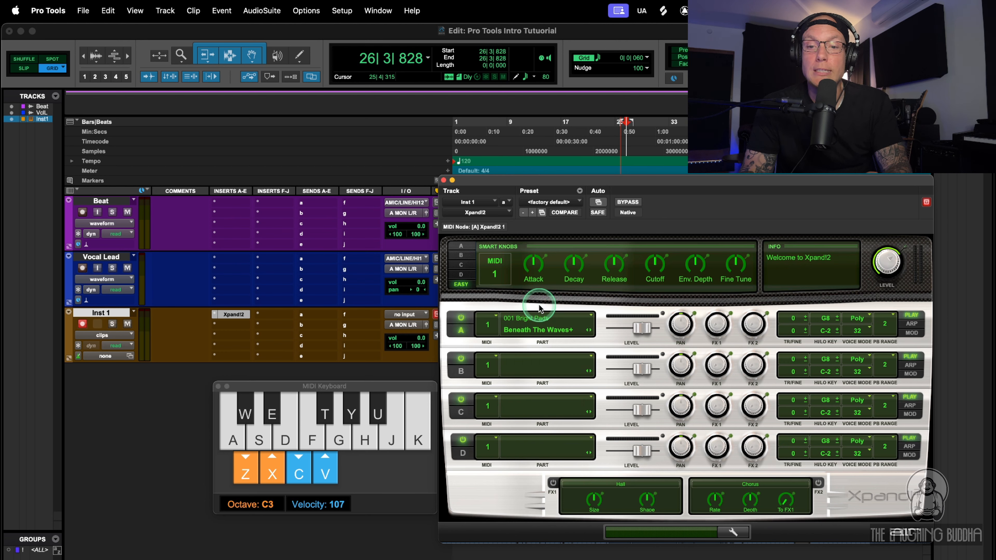
Step: Load the "+24 Devils Sync" preset from the 24 Synth Basses category into Xpand!2
click(555, 202)
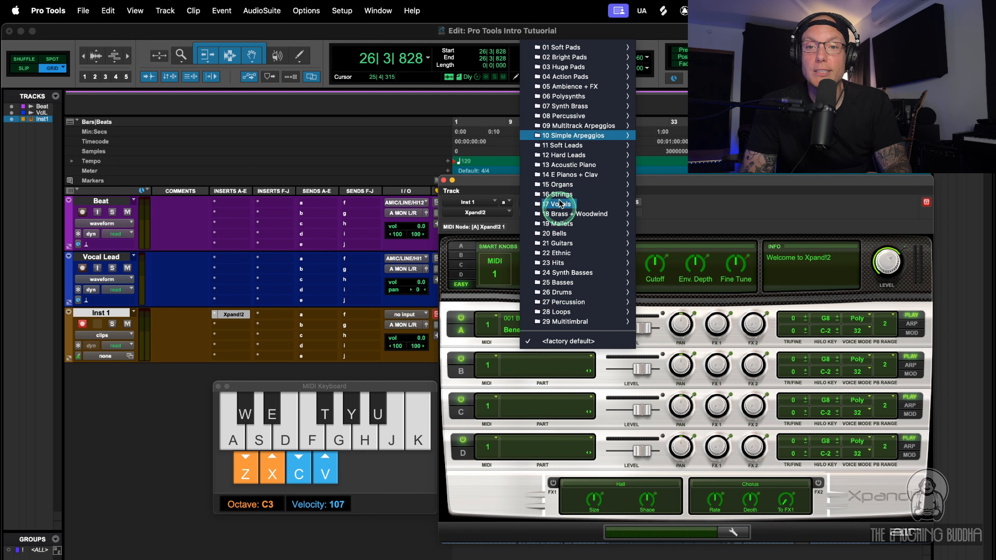
mouse_move(560, 237)
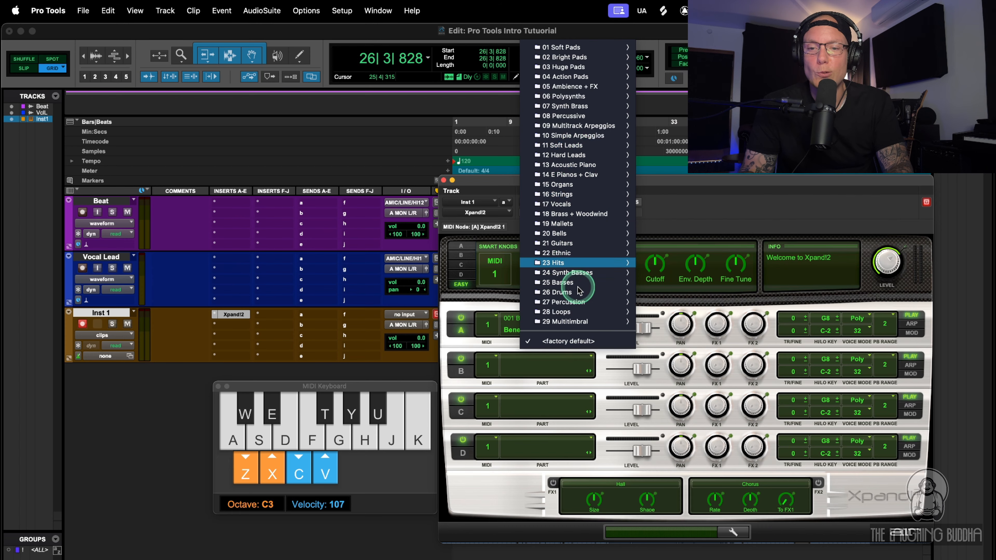
mouse_move(573, 283)
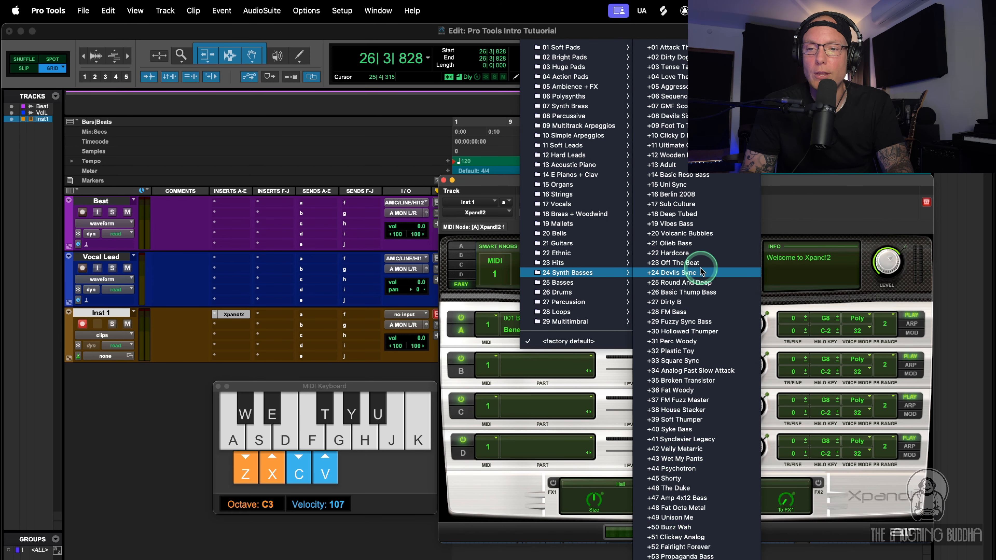
click(688, 274)
Step: Set the MIDI Keyboard to velocity 100 and octave C2, and play a bass line with the Devils Sync sound
click(308, 478)
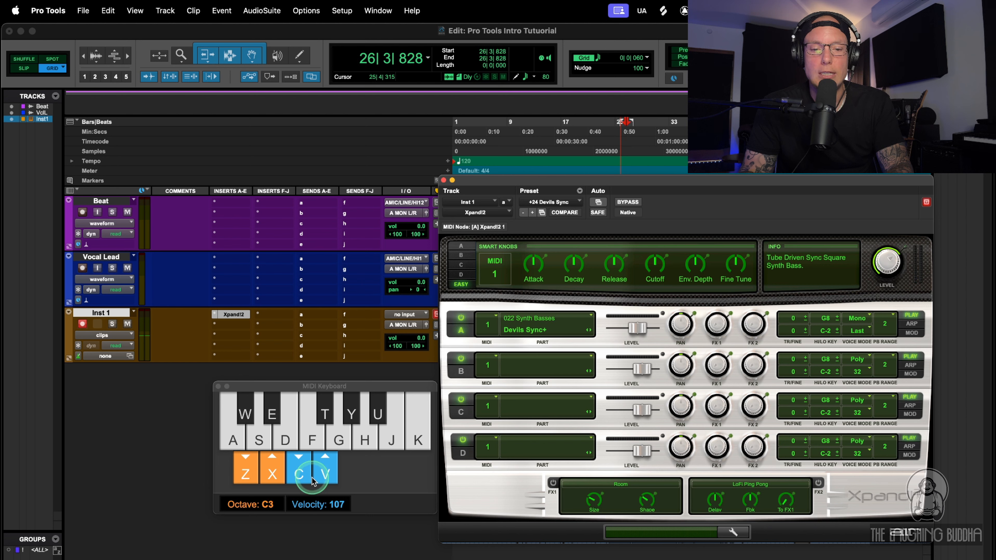
click(308, 479)
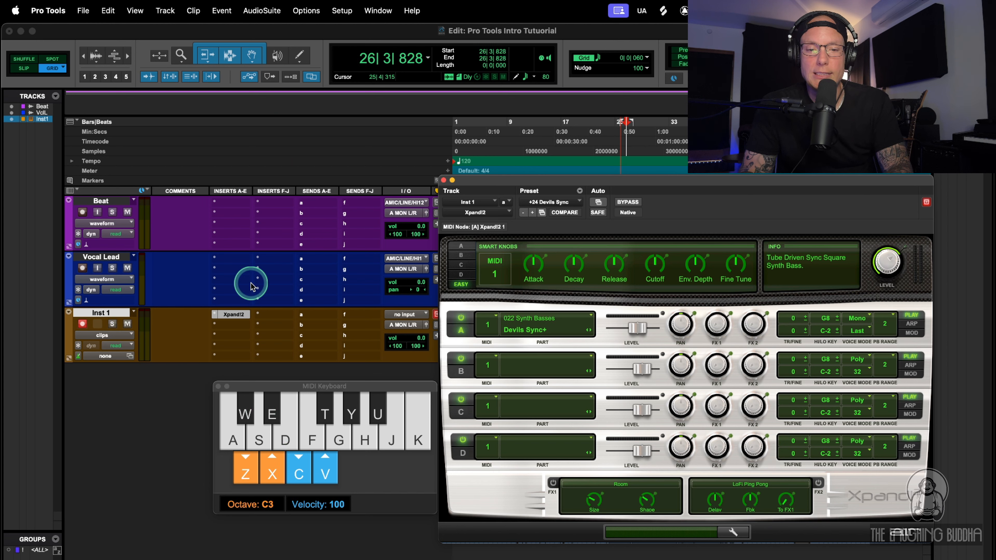
key(z)
key(a)
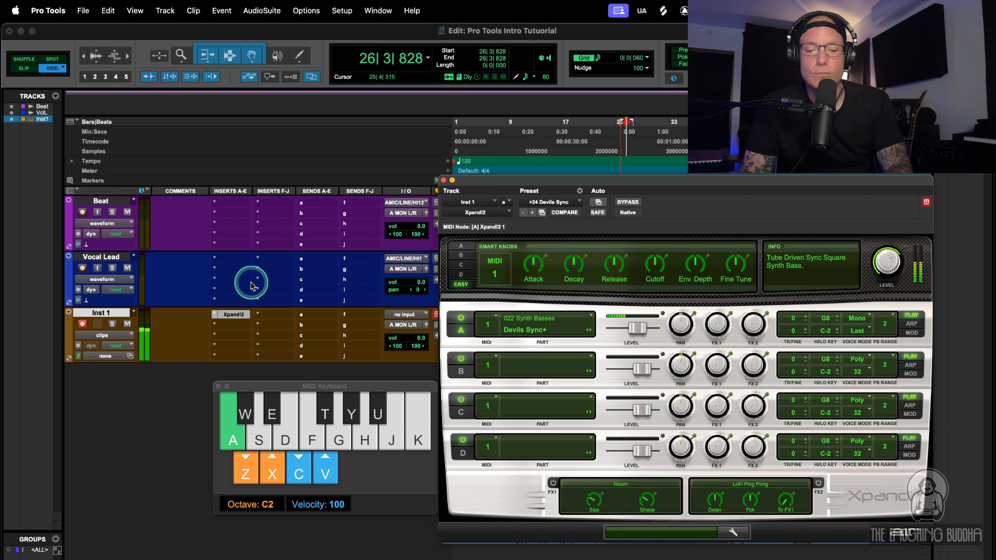
key(f)
key(e)
key(a)
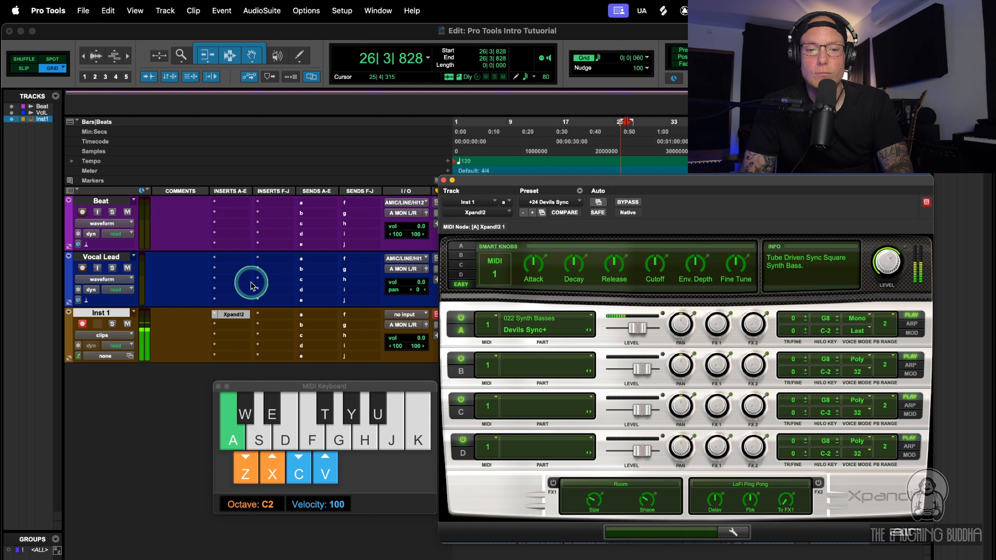
key(f)
key(e)
key(a)
key(e)
key(f)
key(e)
key(a)
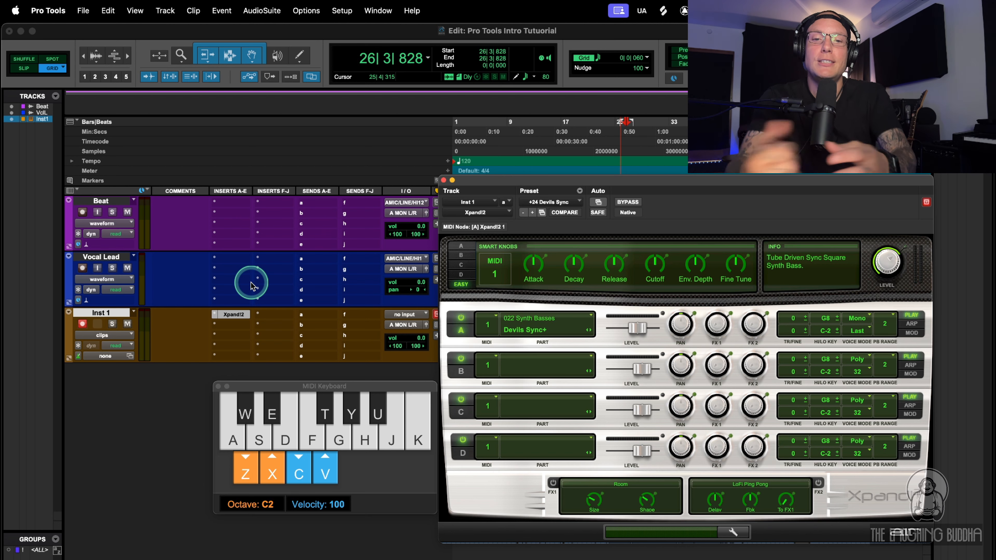
Step: Lower the MIDI Keyboard's velocity to 45 and play the bass line with the Devils Sync sound
click(299, 471)
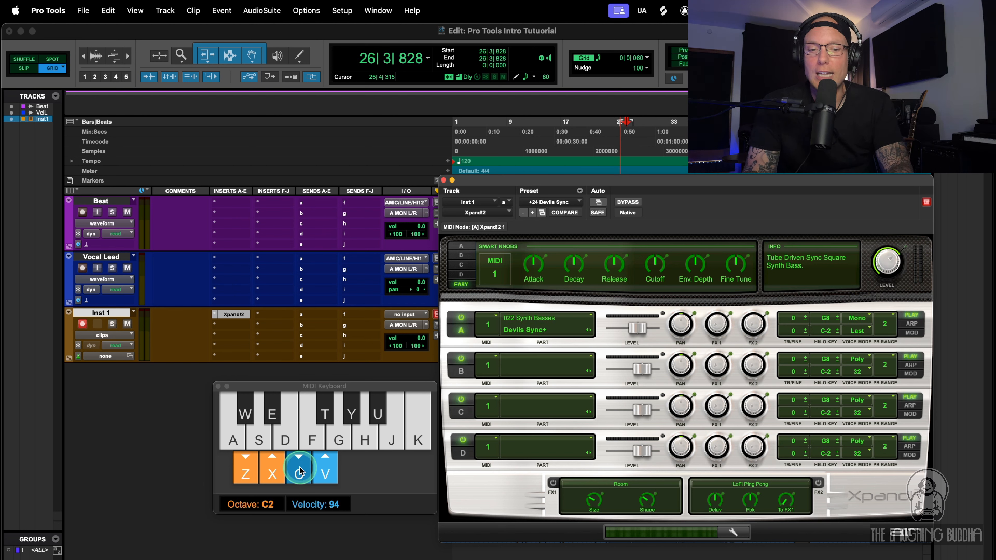
drag(299, 470, 300, 470)
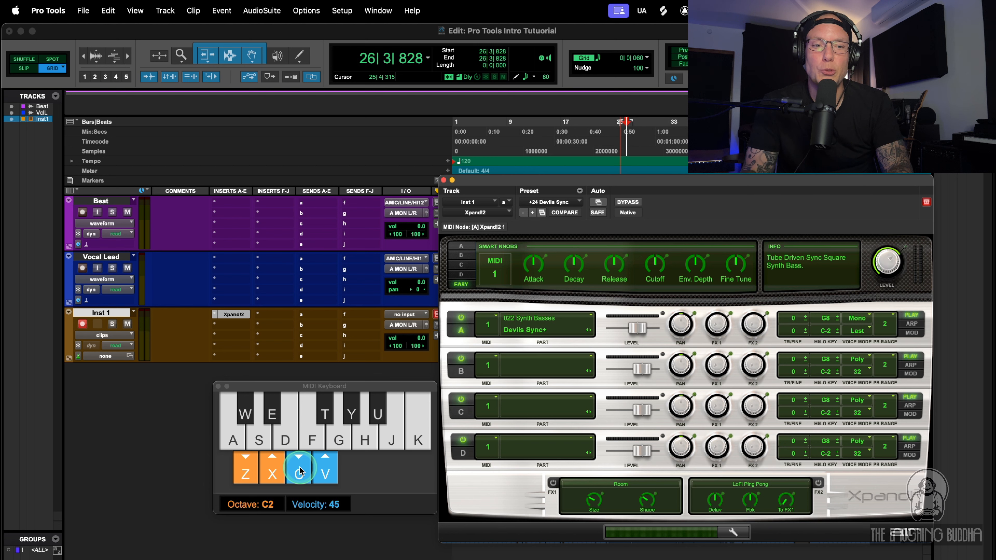
key(a)
key(f)
key(e)
key(f)
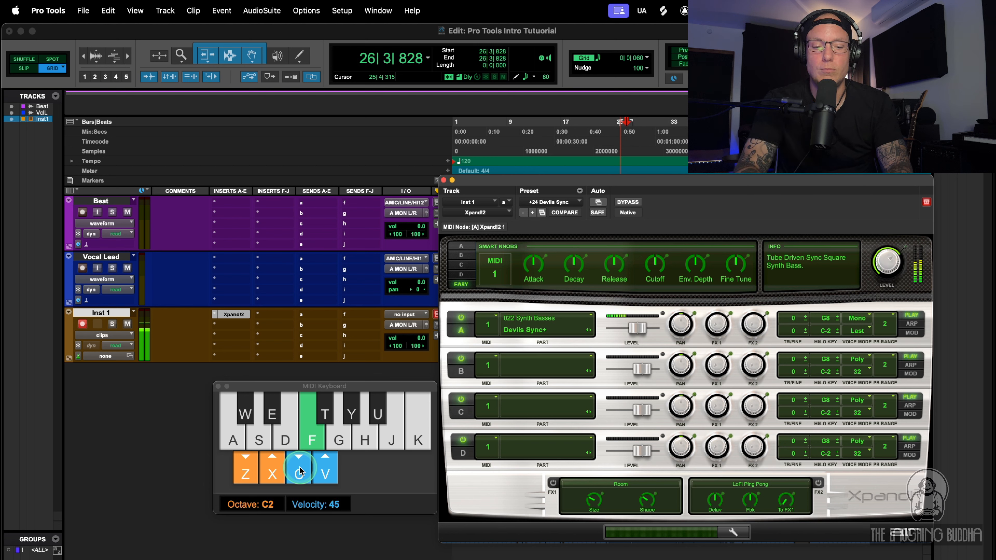
key(a)
key(f)
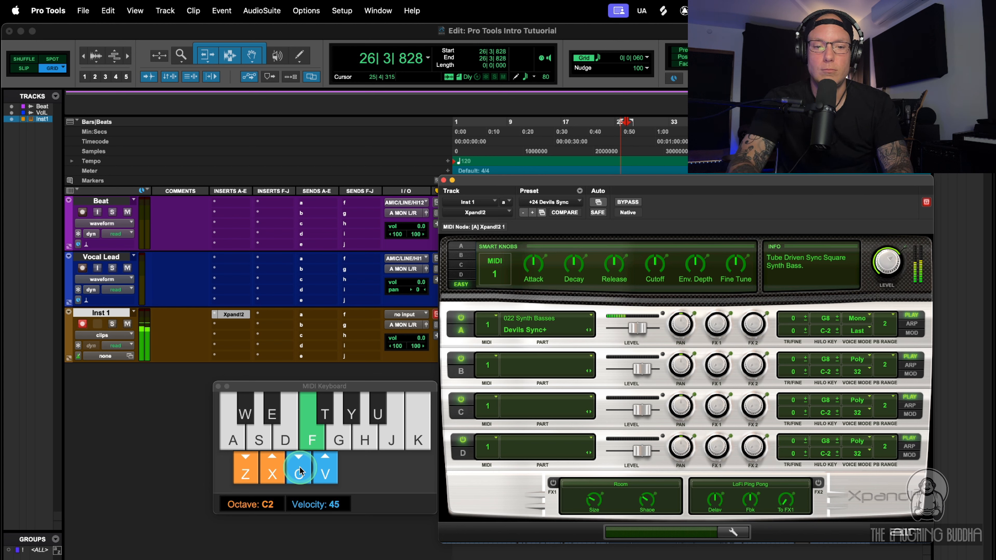
key(w)
Step: Raise the MIDI Keyboard's velocity to 101 and play another bass line with the Devils Sync sound
click(322, 473)
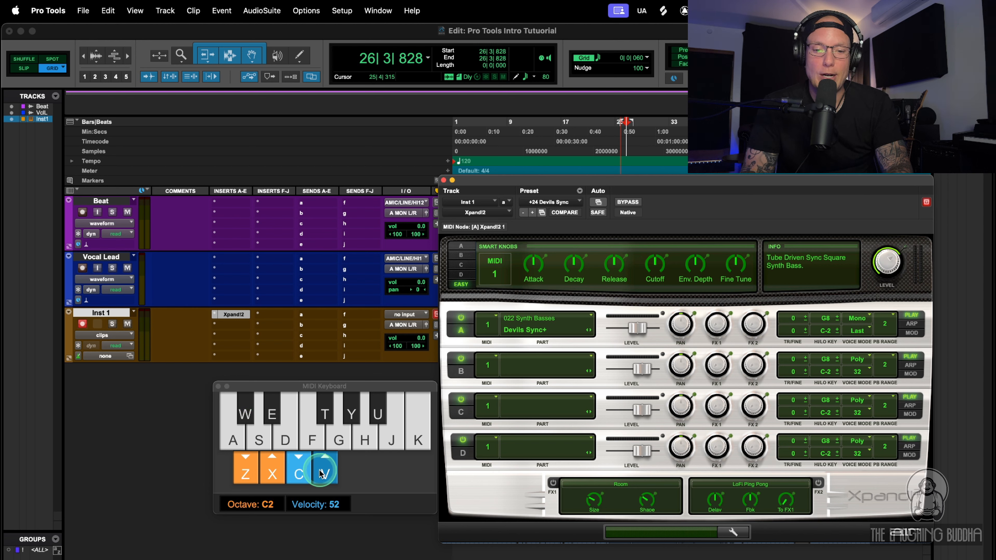
click(322, 473)
click(322, 472)
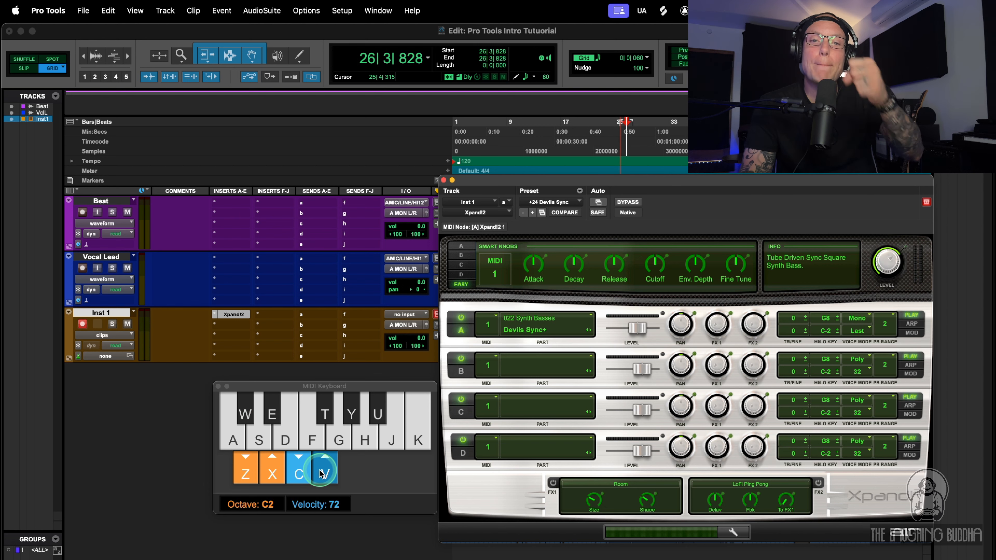
click(321, 472)
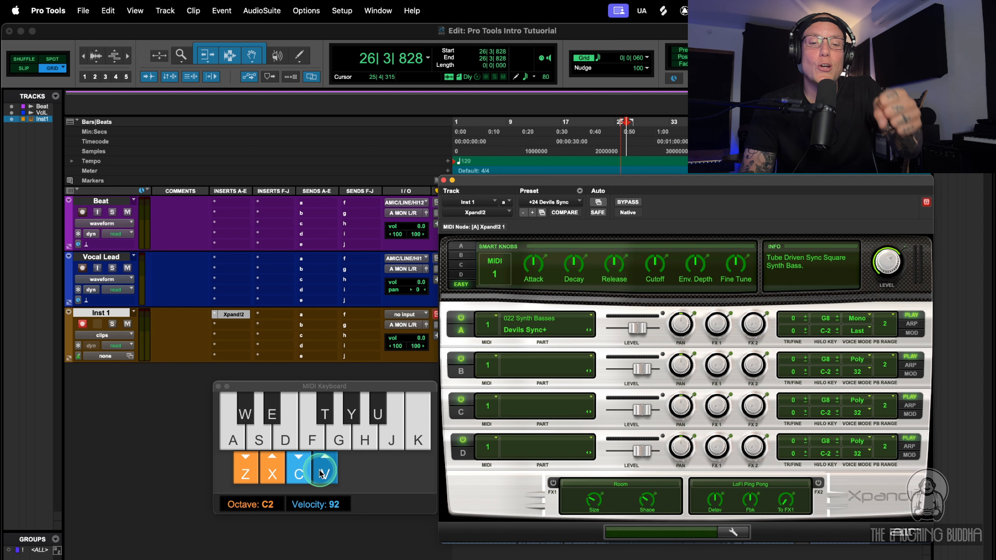
click(322, 473)
click(322, 473)
click(321, 474)
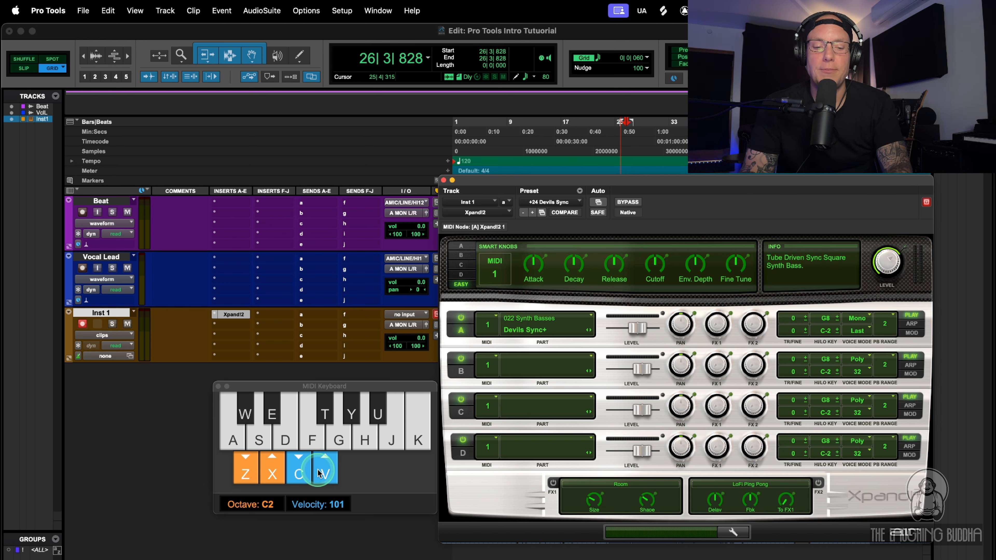
key(a)
key(e)
key(f)
key(e)
key(g)
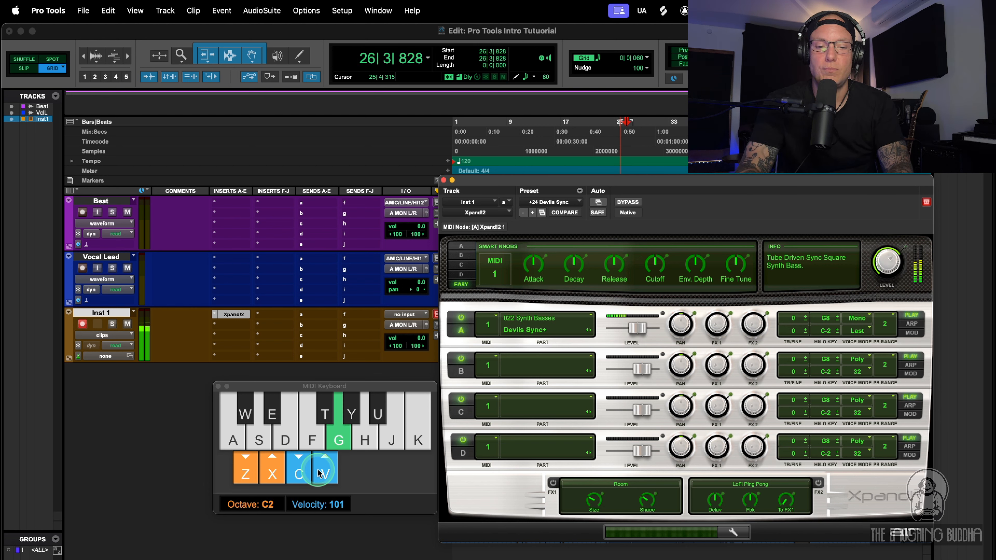
key(a)
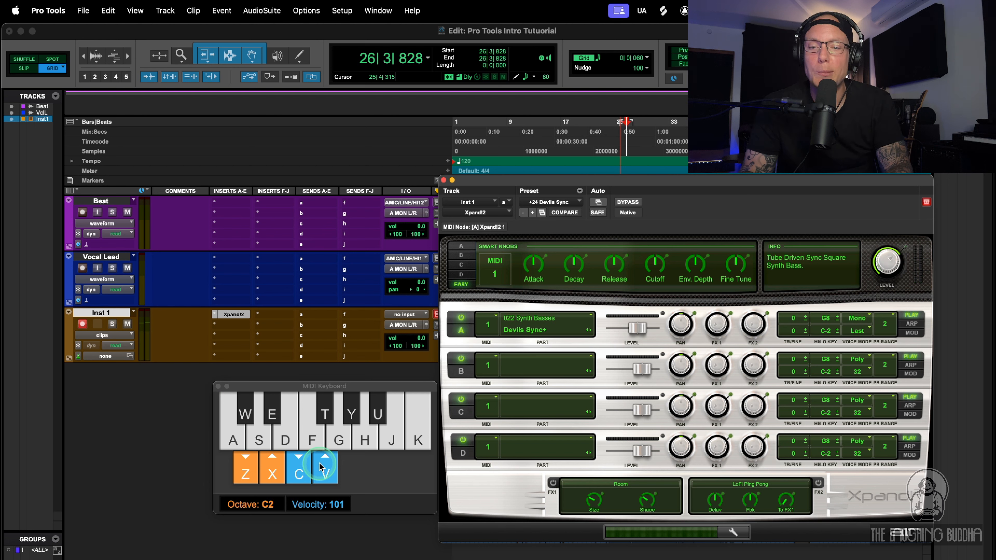
Step: Browse Xpand!2's preset categories and look through the 15 Organs list
click(549, 203)
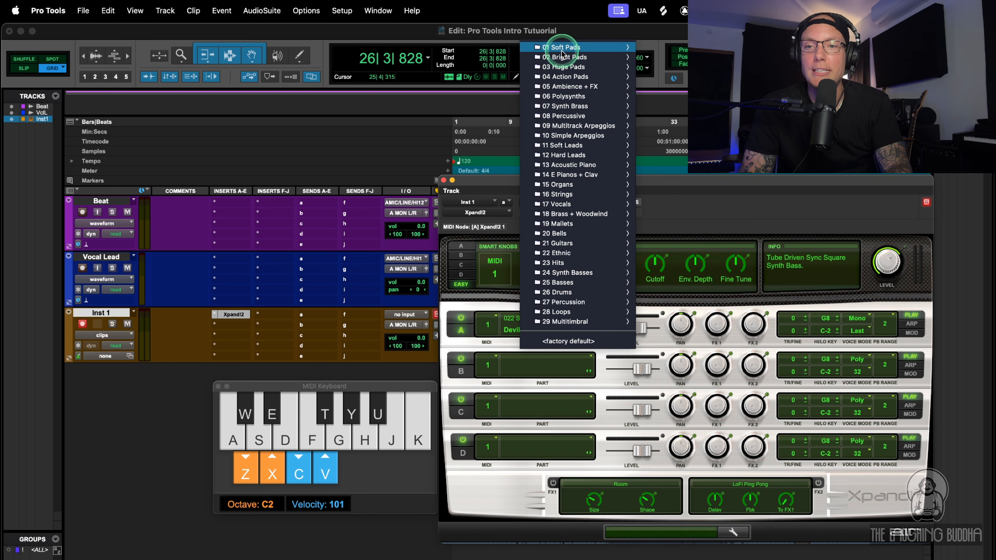
mouse_move(575, 179)
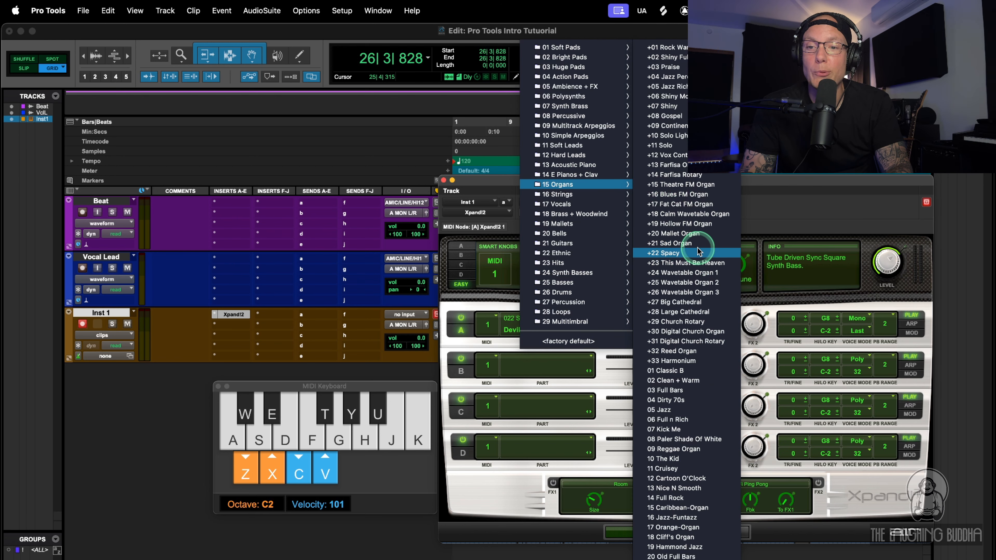
key(Escape)
key(Escape)
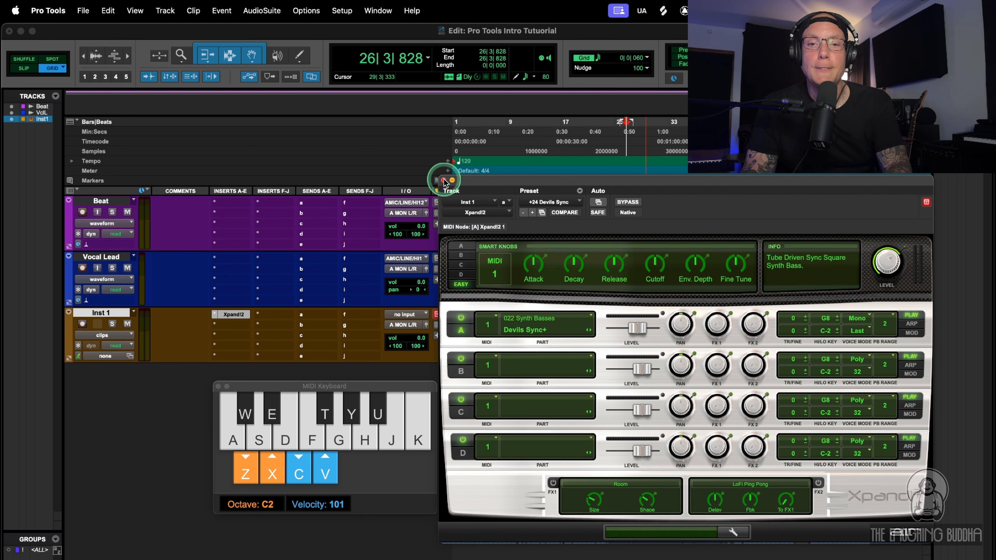
Step: Close the Xpand!2 and MIDI Keyboard windows, and toggle record enable on the Inst 1 track, leaving it armed
click(444, 180)
key(shift+r)
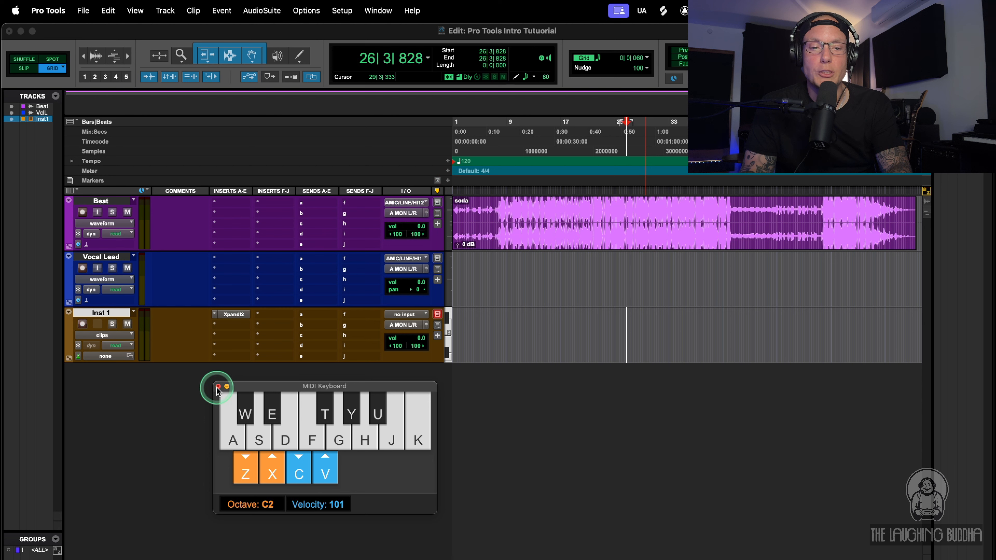
click(218, 387)
click(82, 324)
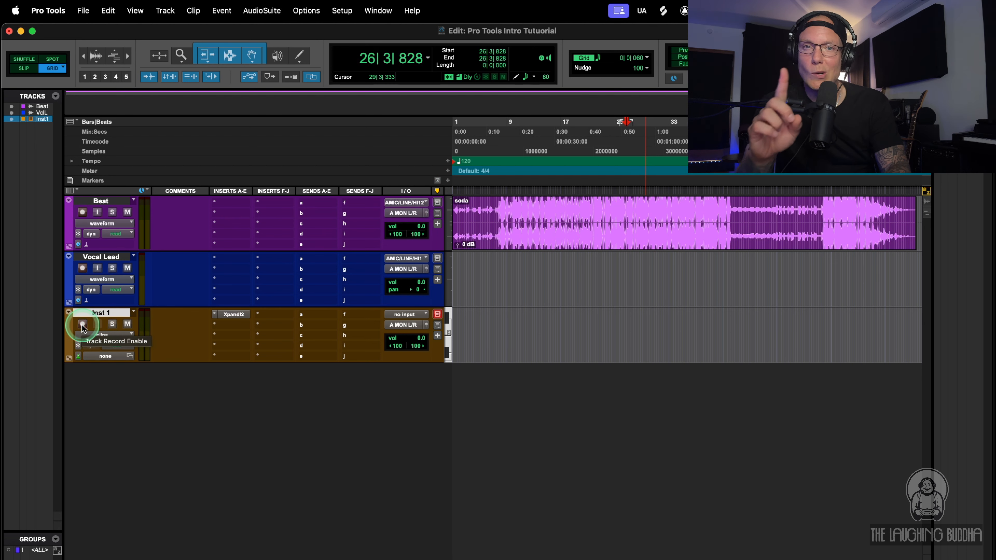
click(82, 324)
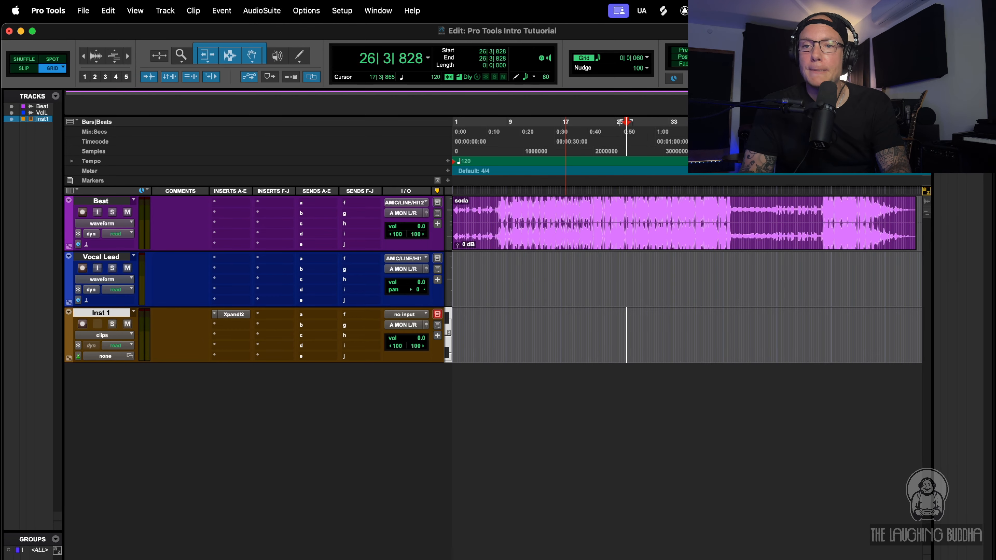
Step: Mute the Beat track and start recording on the armed Inst 1 track, moving the Edit window to reach the transport
drag(679, 37, 361, 60)
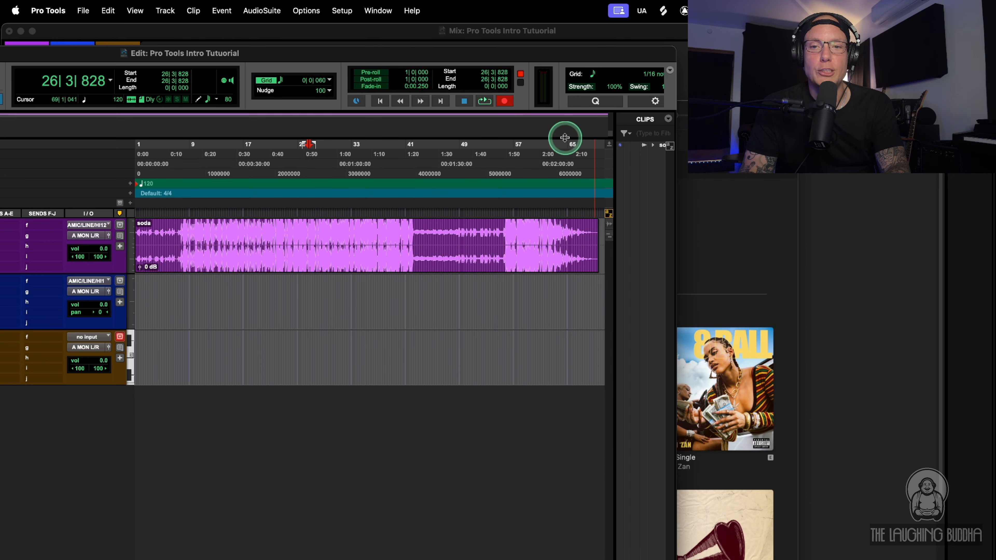
drag(382, 53, 699, 32)
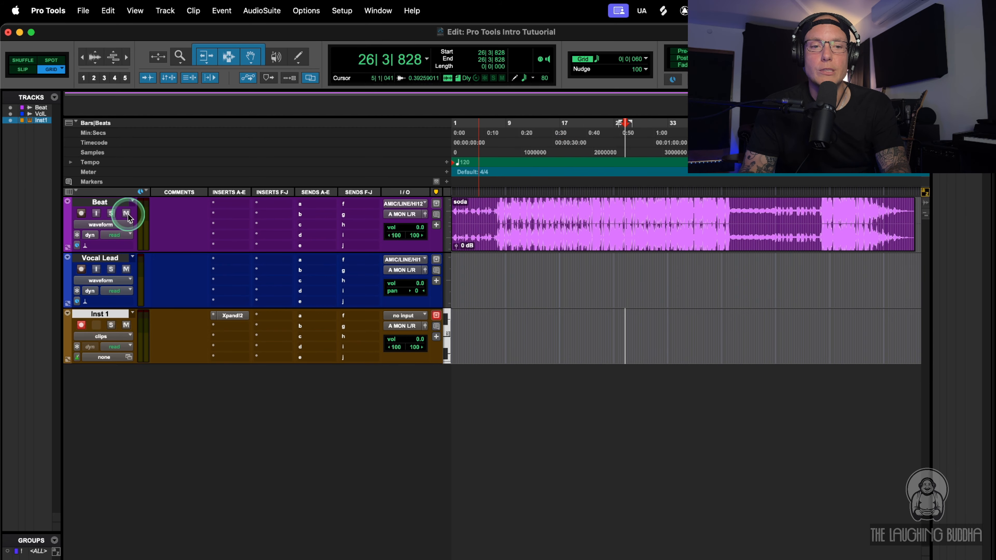
drag(610, 32, 325, 84)
click(537, 132)
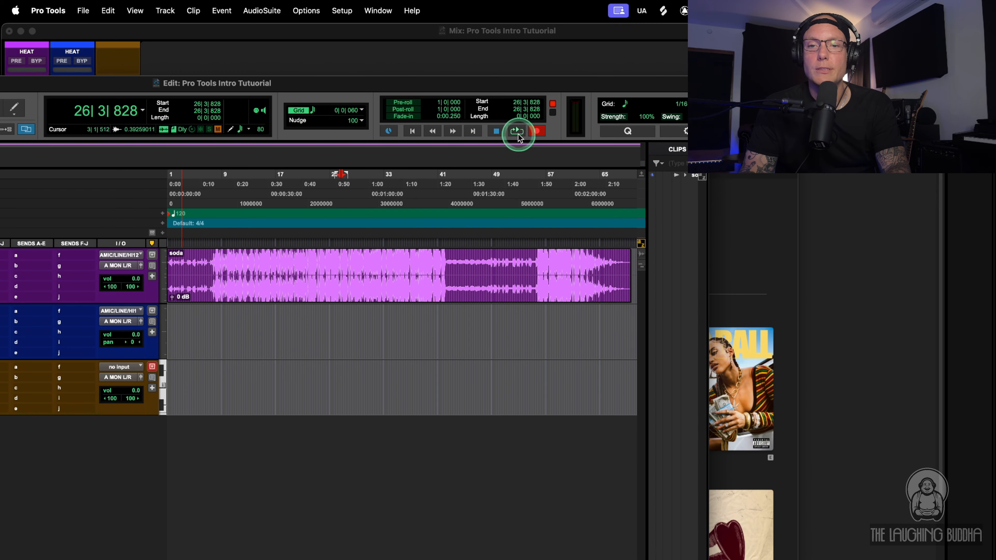
click(517, 131)
drag(441, 74, 723, 31)
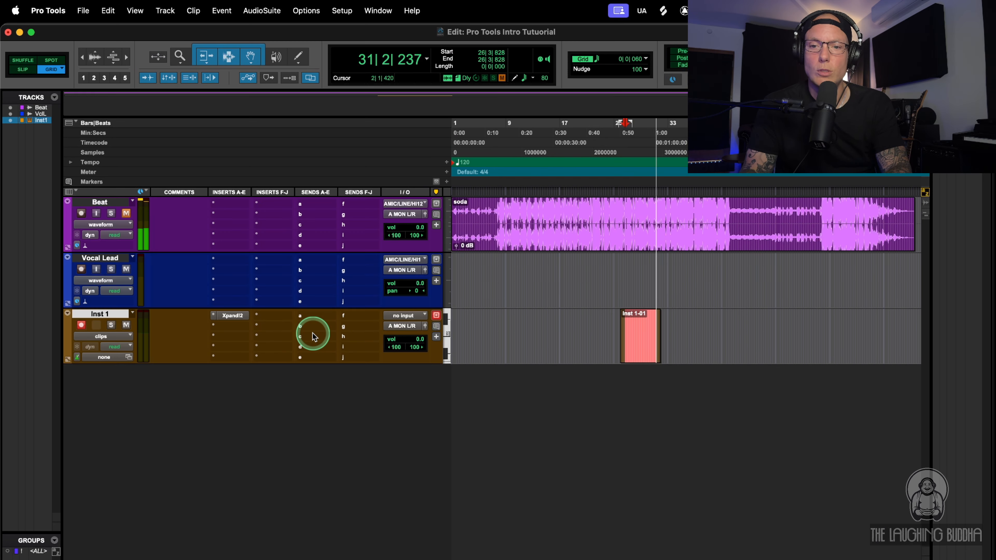
Step: Show the MIDI Keyboard, play a bass line into the running Inst 1 recording at octave C2 and velocity 101, and stop recording
key(super+alt+k)
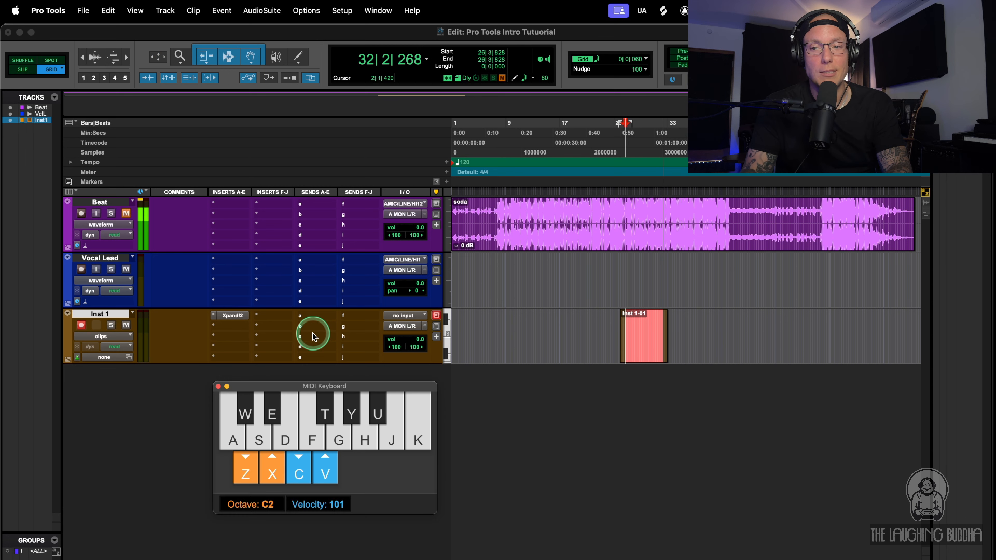
key(a)
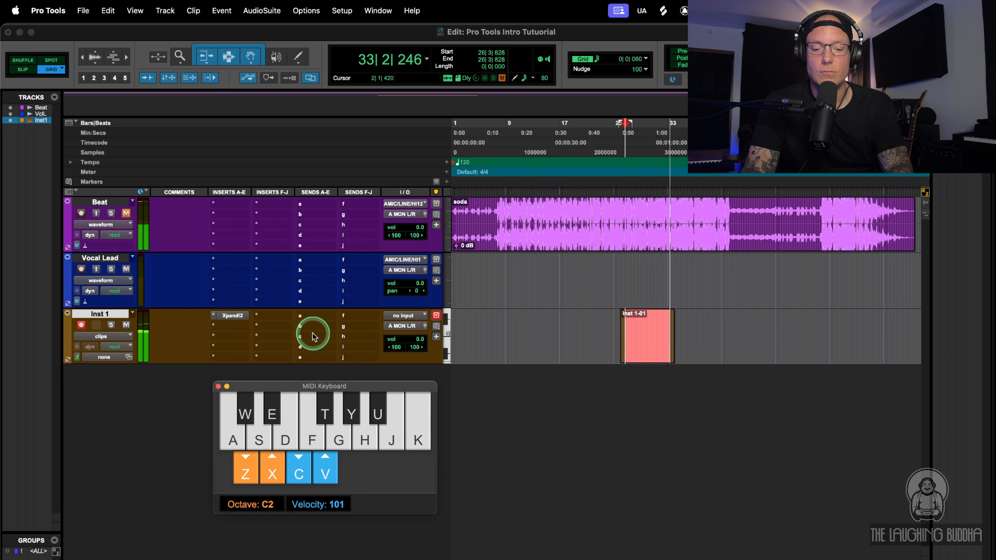
key(e)
key(g)
key(a)
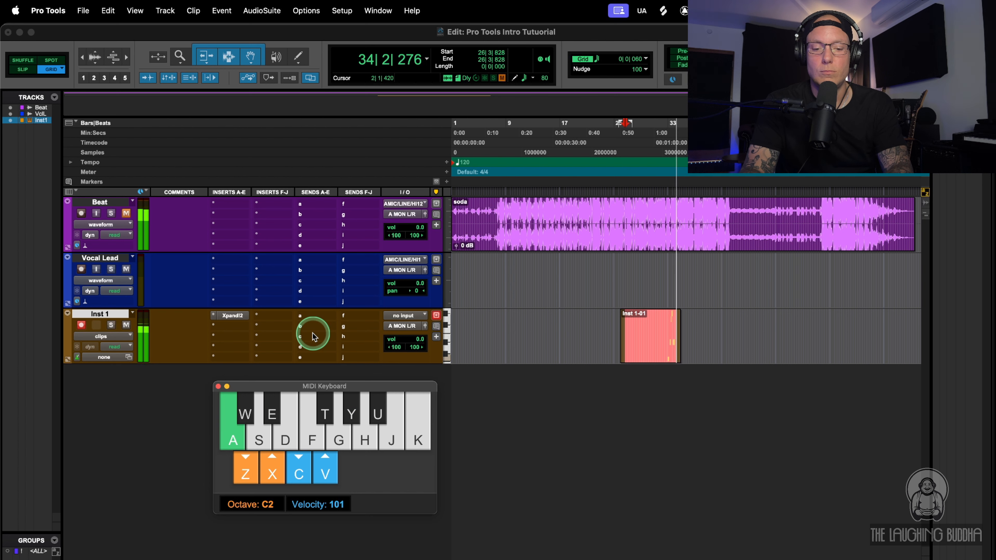
key(g)
key(y)
key(a)
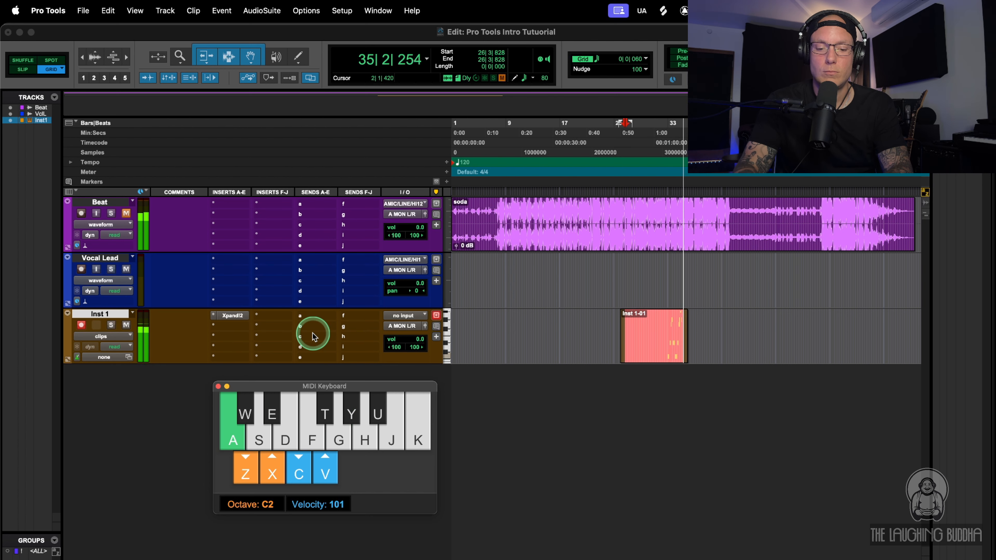
key(e)
key(g)
key(a)
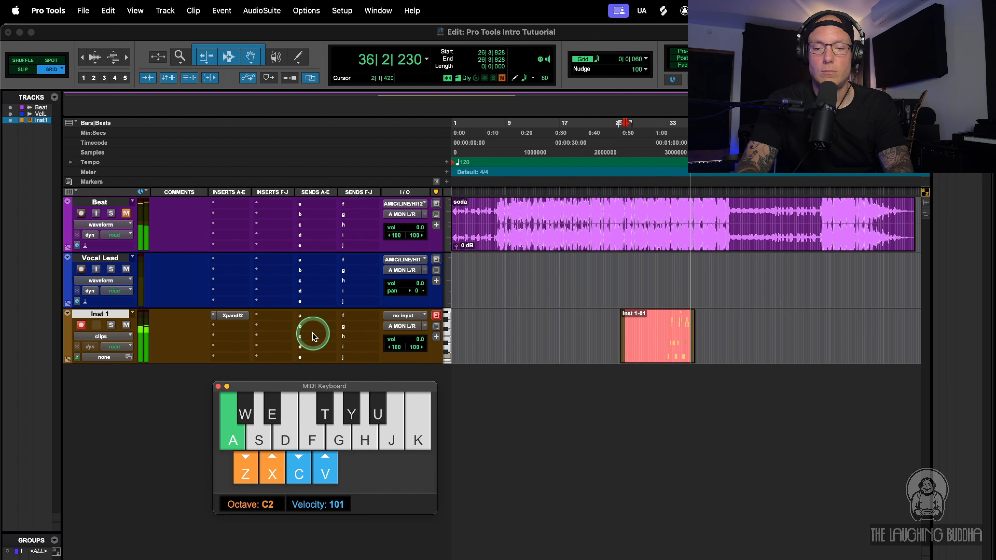
key(e)
key(g)
key(y)
key(u)
key(y)
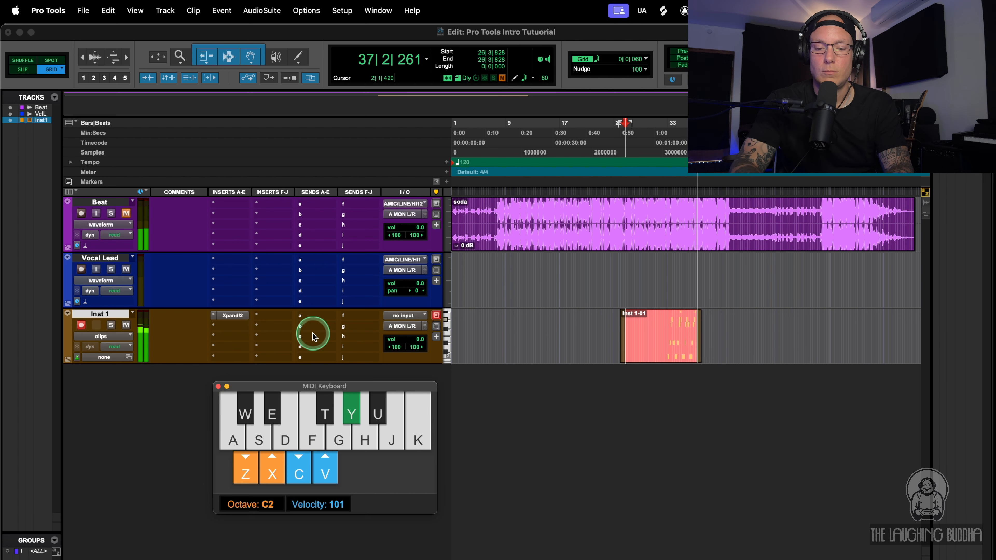
key(space)
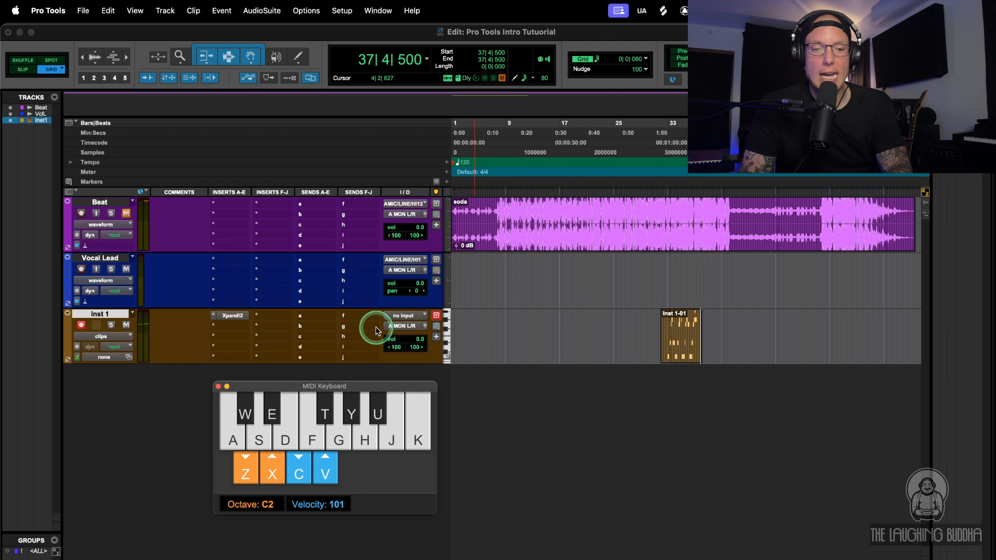
Step: Close the MIDI Keyboard and play back the recorded Inst 1 clip from just before its first note
click(684, 358)
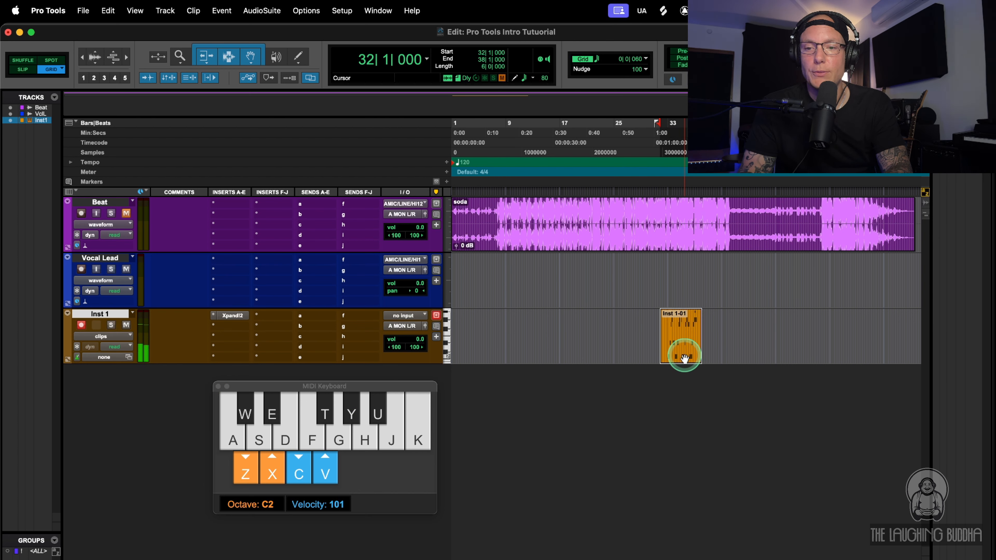
key(alt+super+k)
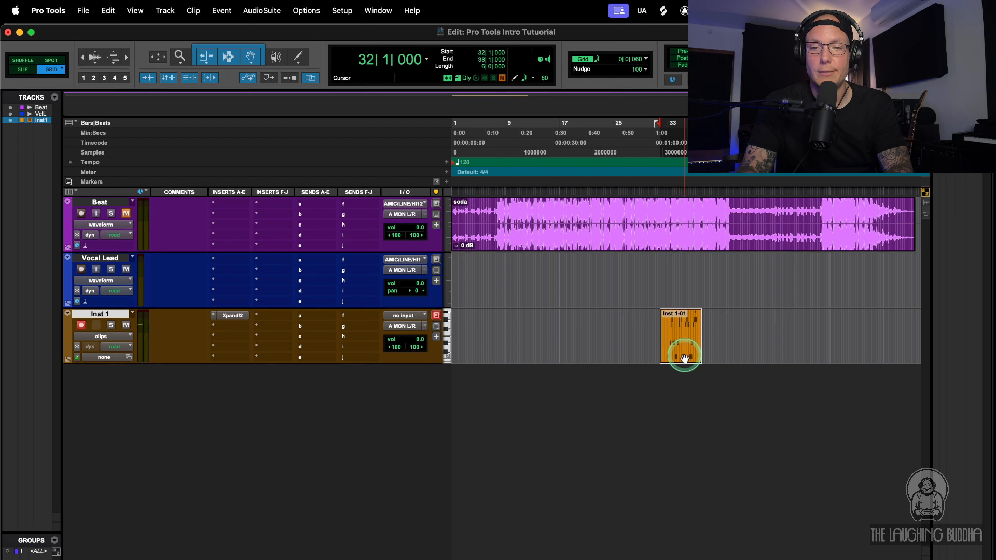
scroll(679, 334, up, 10)
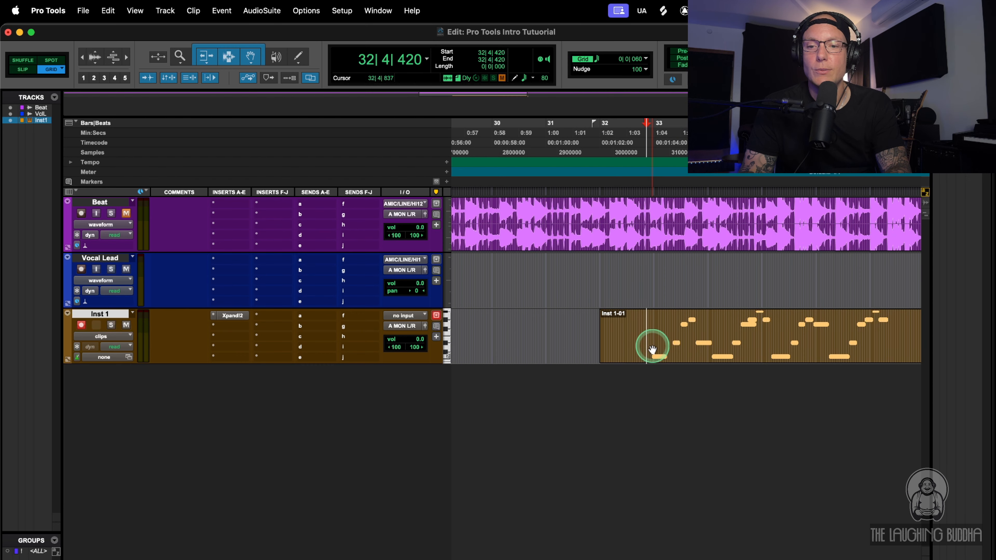
scroll(652, 344, right, 5)
key(space)
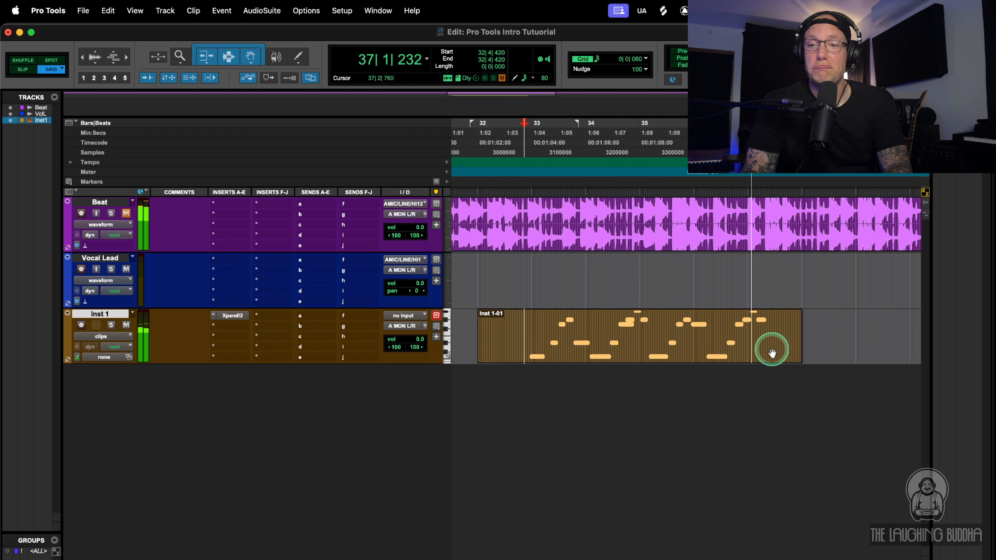
key(space)
scroll(772, 353, down, 5)
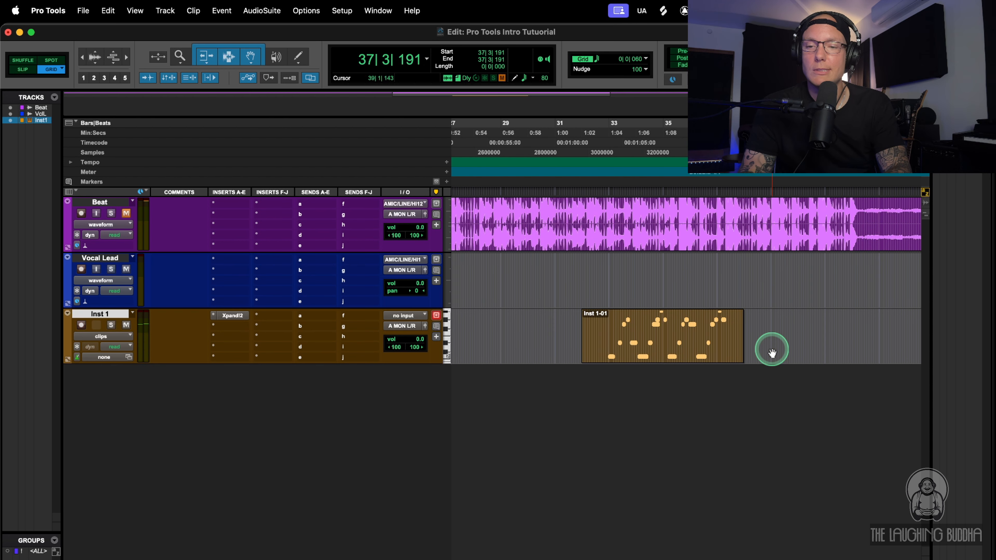
scroll(629, 318, up, 3)
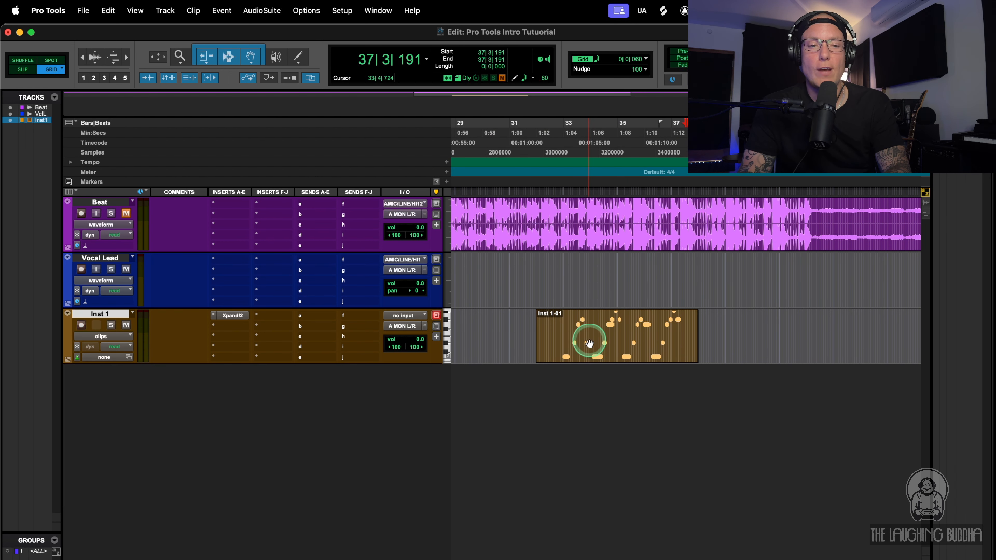
Step: Disarm the Inst 1 track for recording and mute its recorded MIDI clip
click(82, 325)
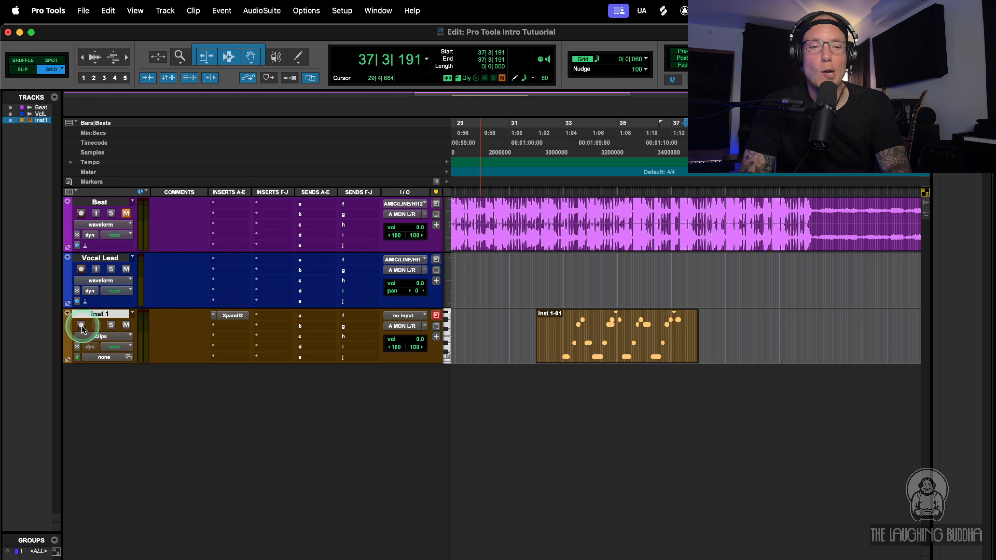
click(585, 345)
key(super+m)
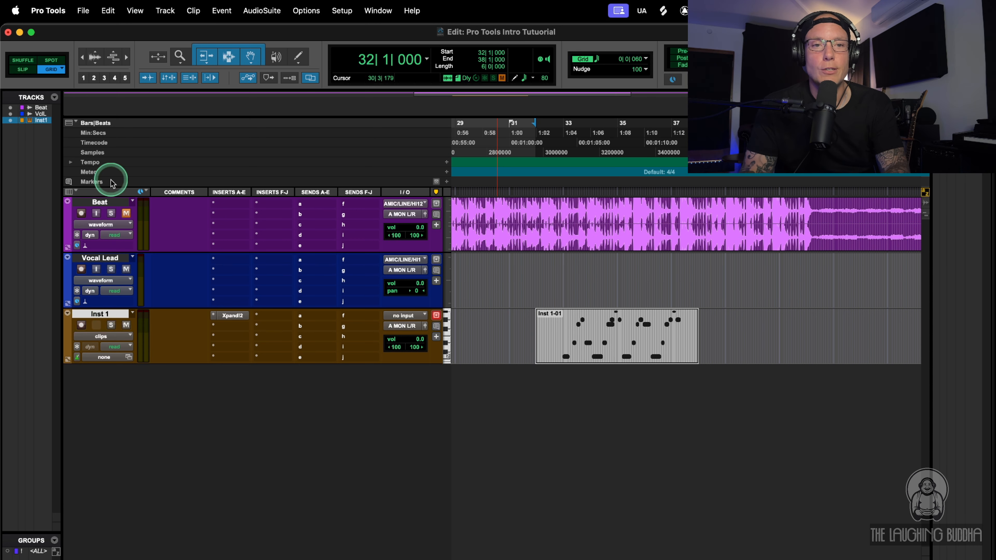
Step: Create one new stereo Master Fader track with the name Master
click(165, 10)
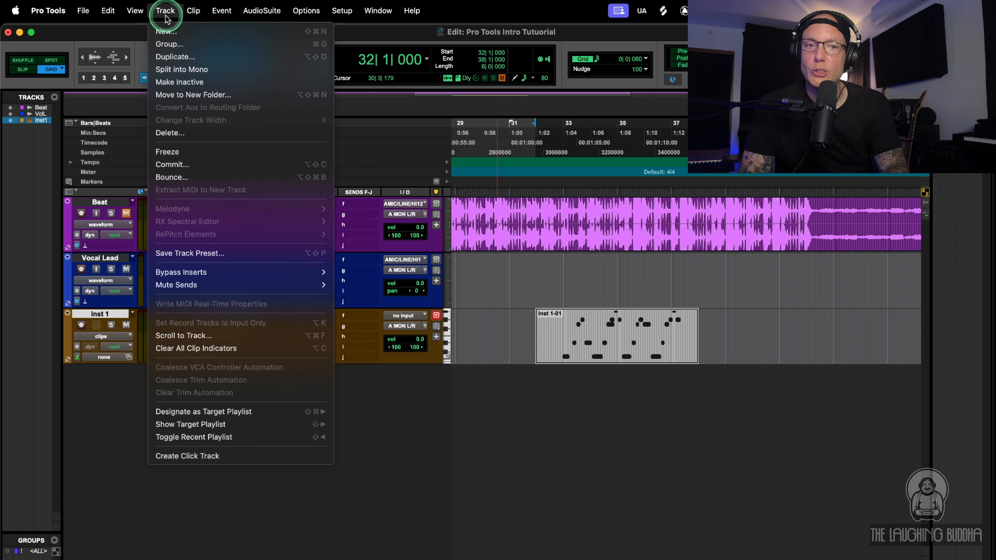
click(163, 36)
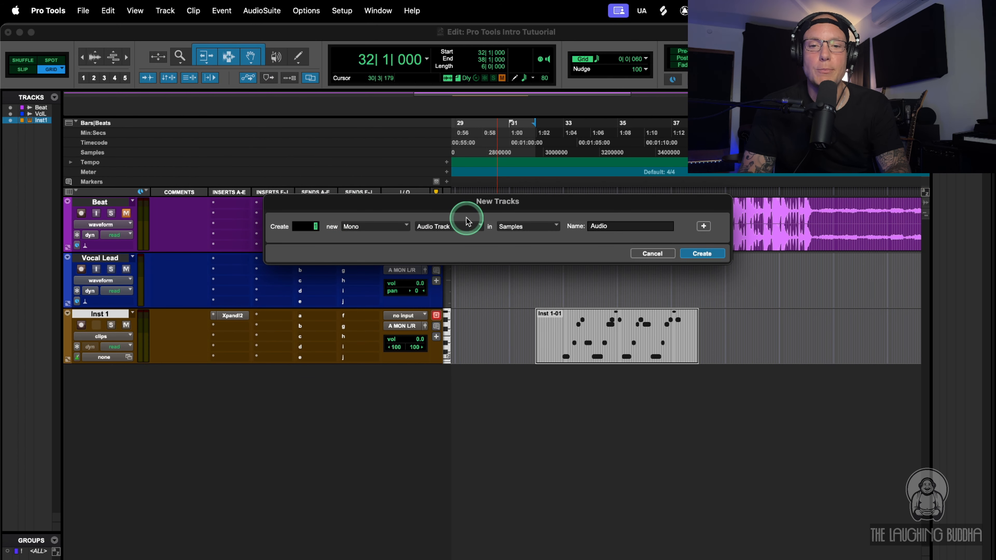
click(447, 226)
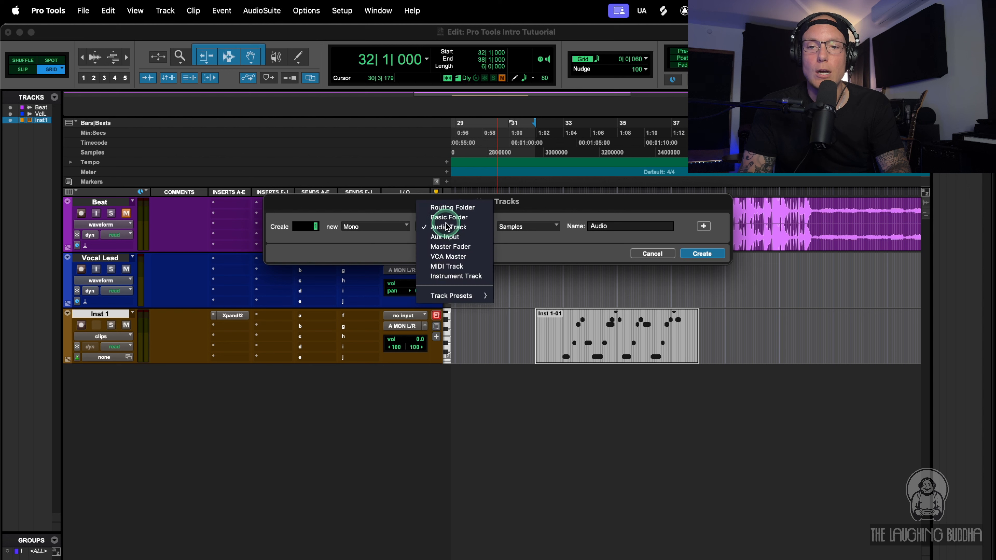
click(441, 247)
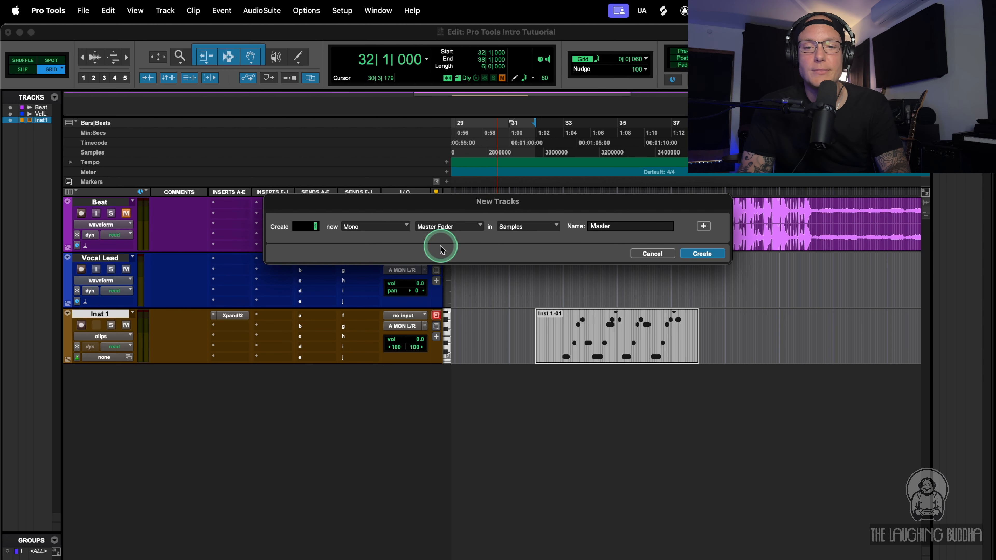
click(357, 229)
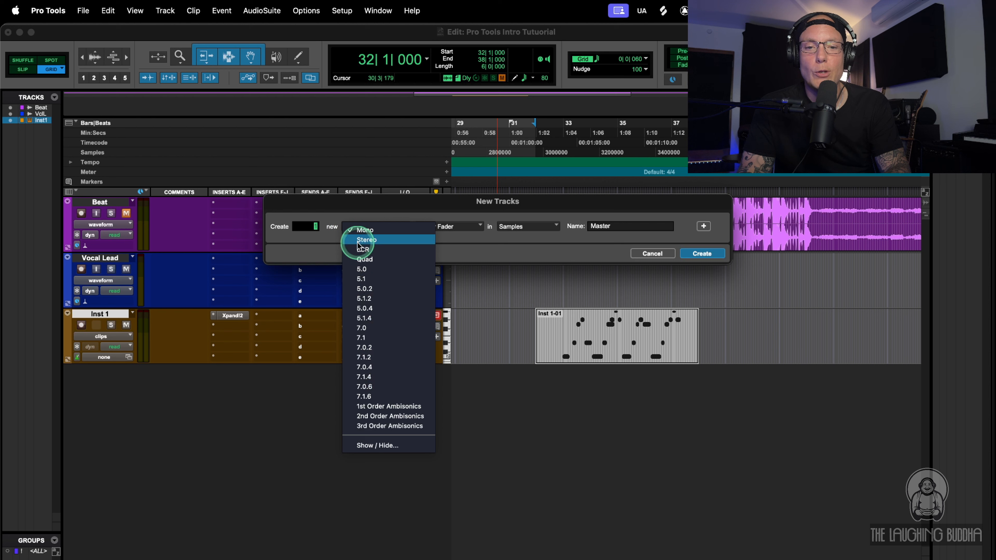
click(358, 240)
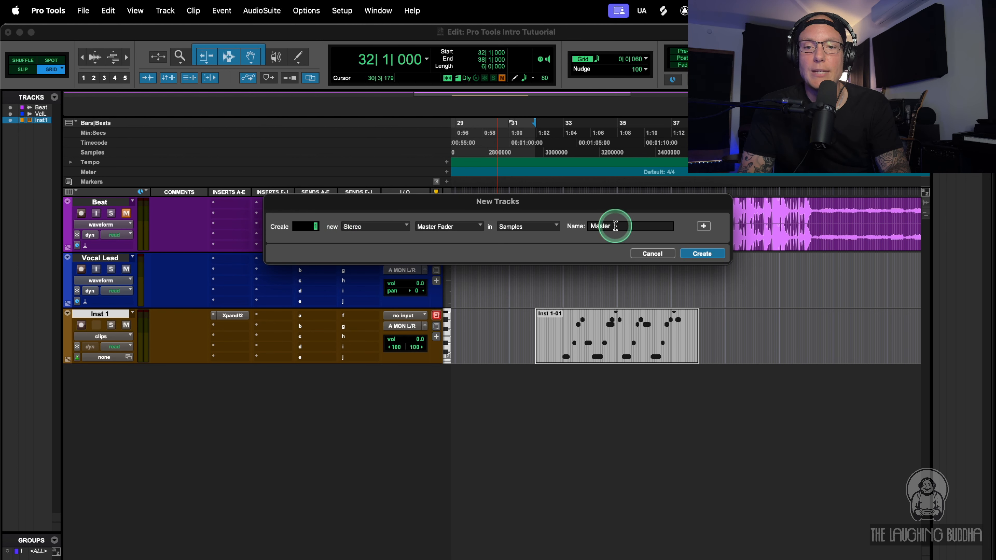
click(711, 255)
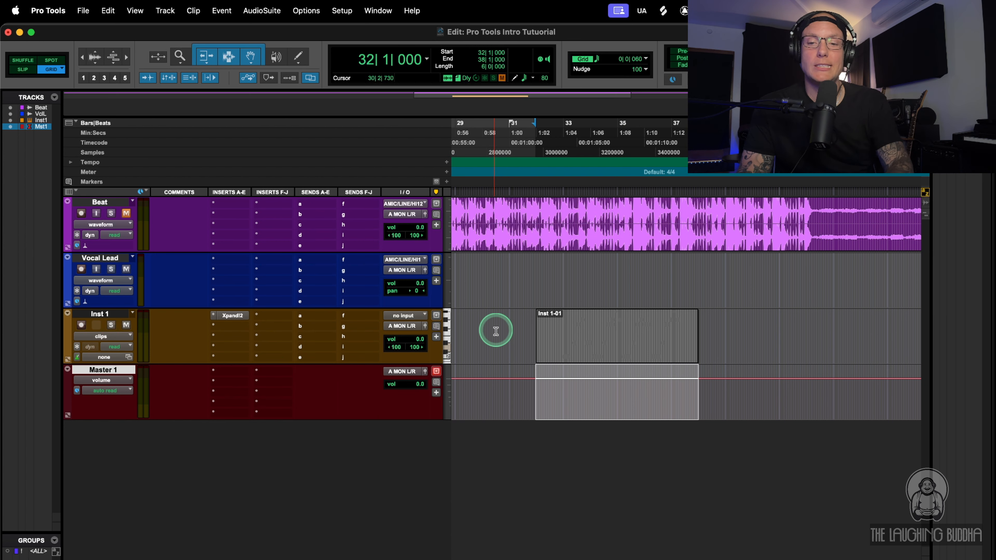
Step: Unmute the Inst 1 clip and play it through the master fader, muting and unmuting the Inst 1 track before stopping
click(645, 356)
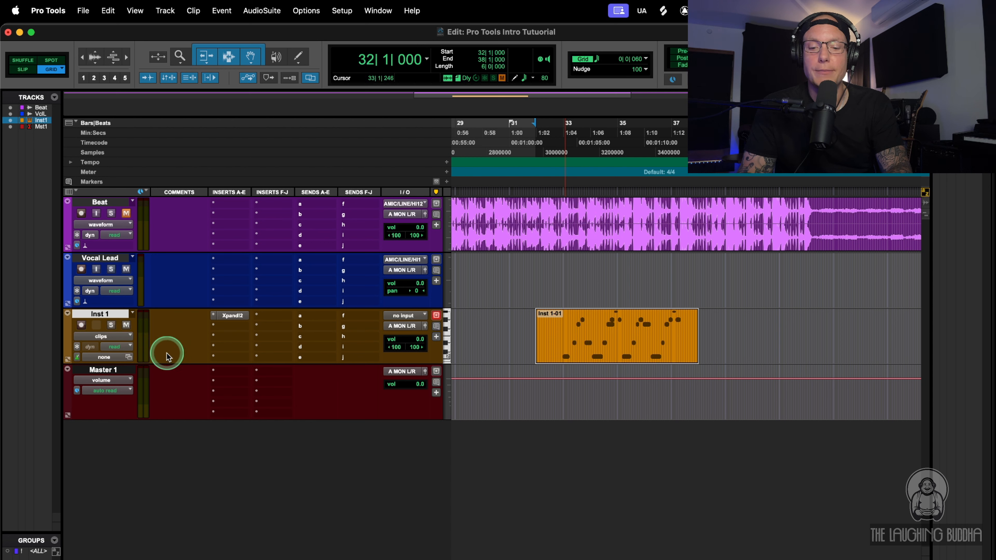
key(space)
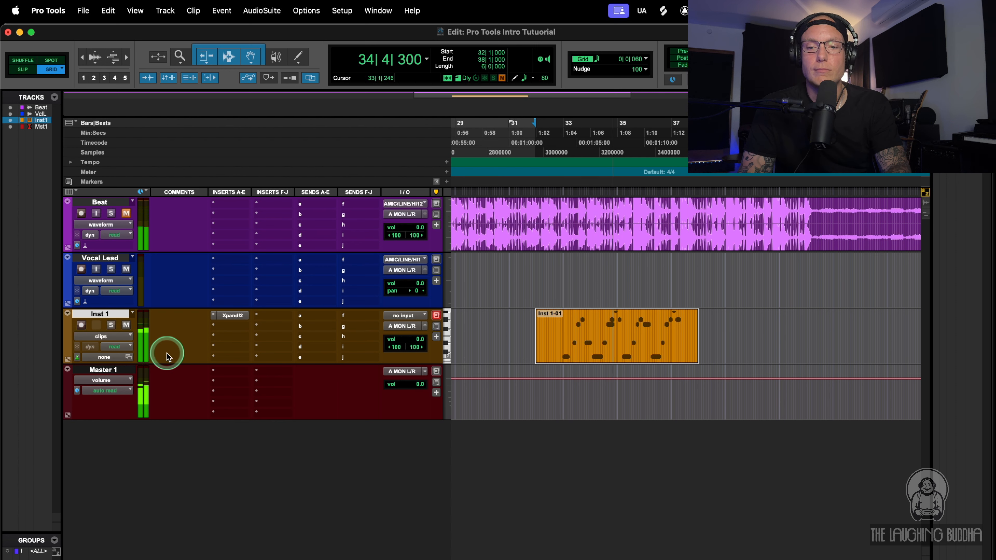
click(126, 325)
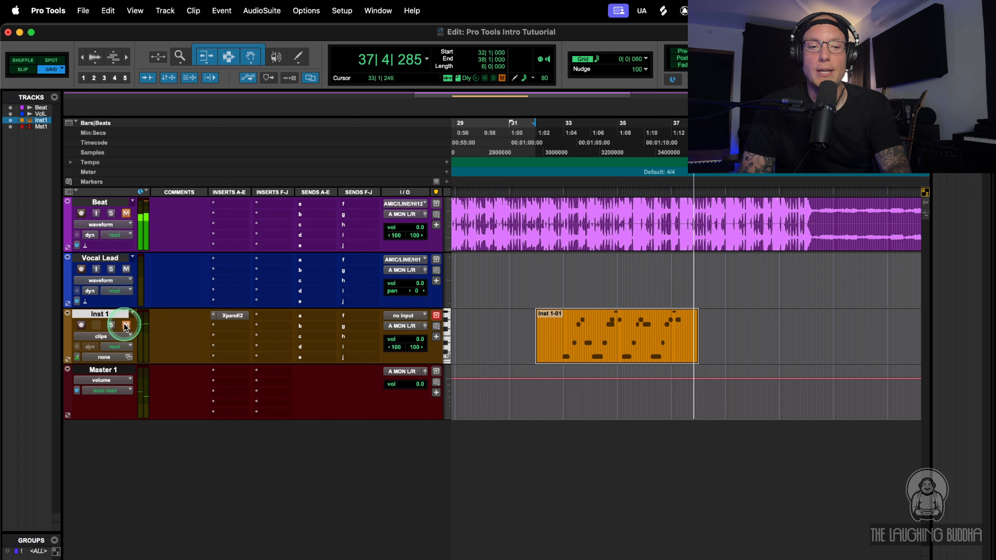
click(126, 325)
key(space)
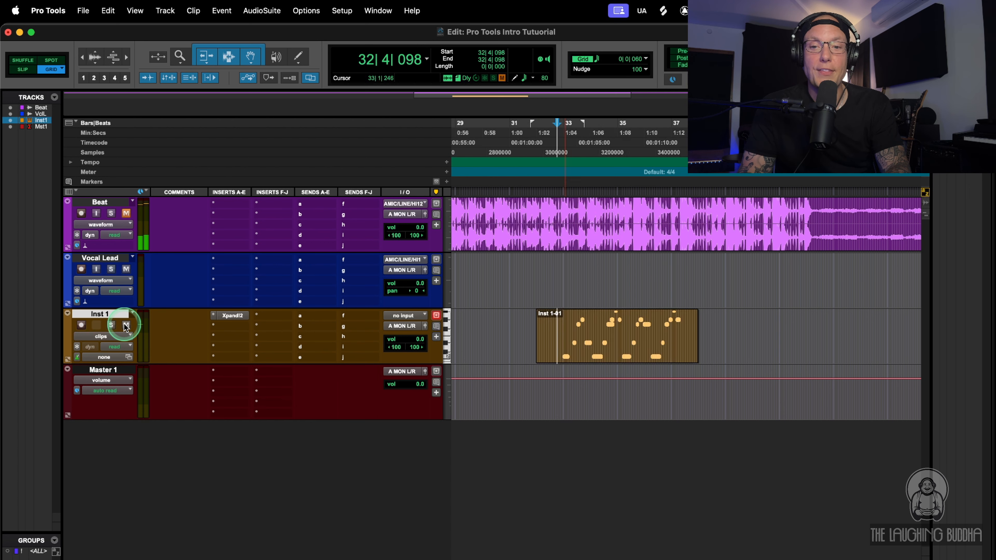